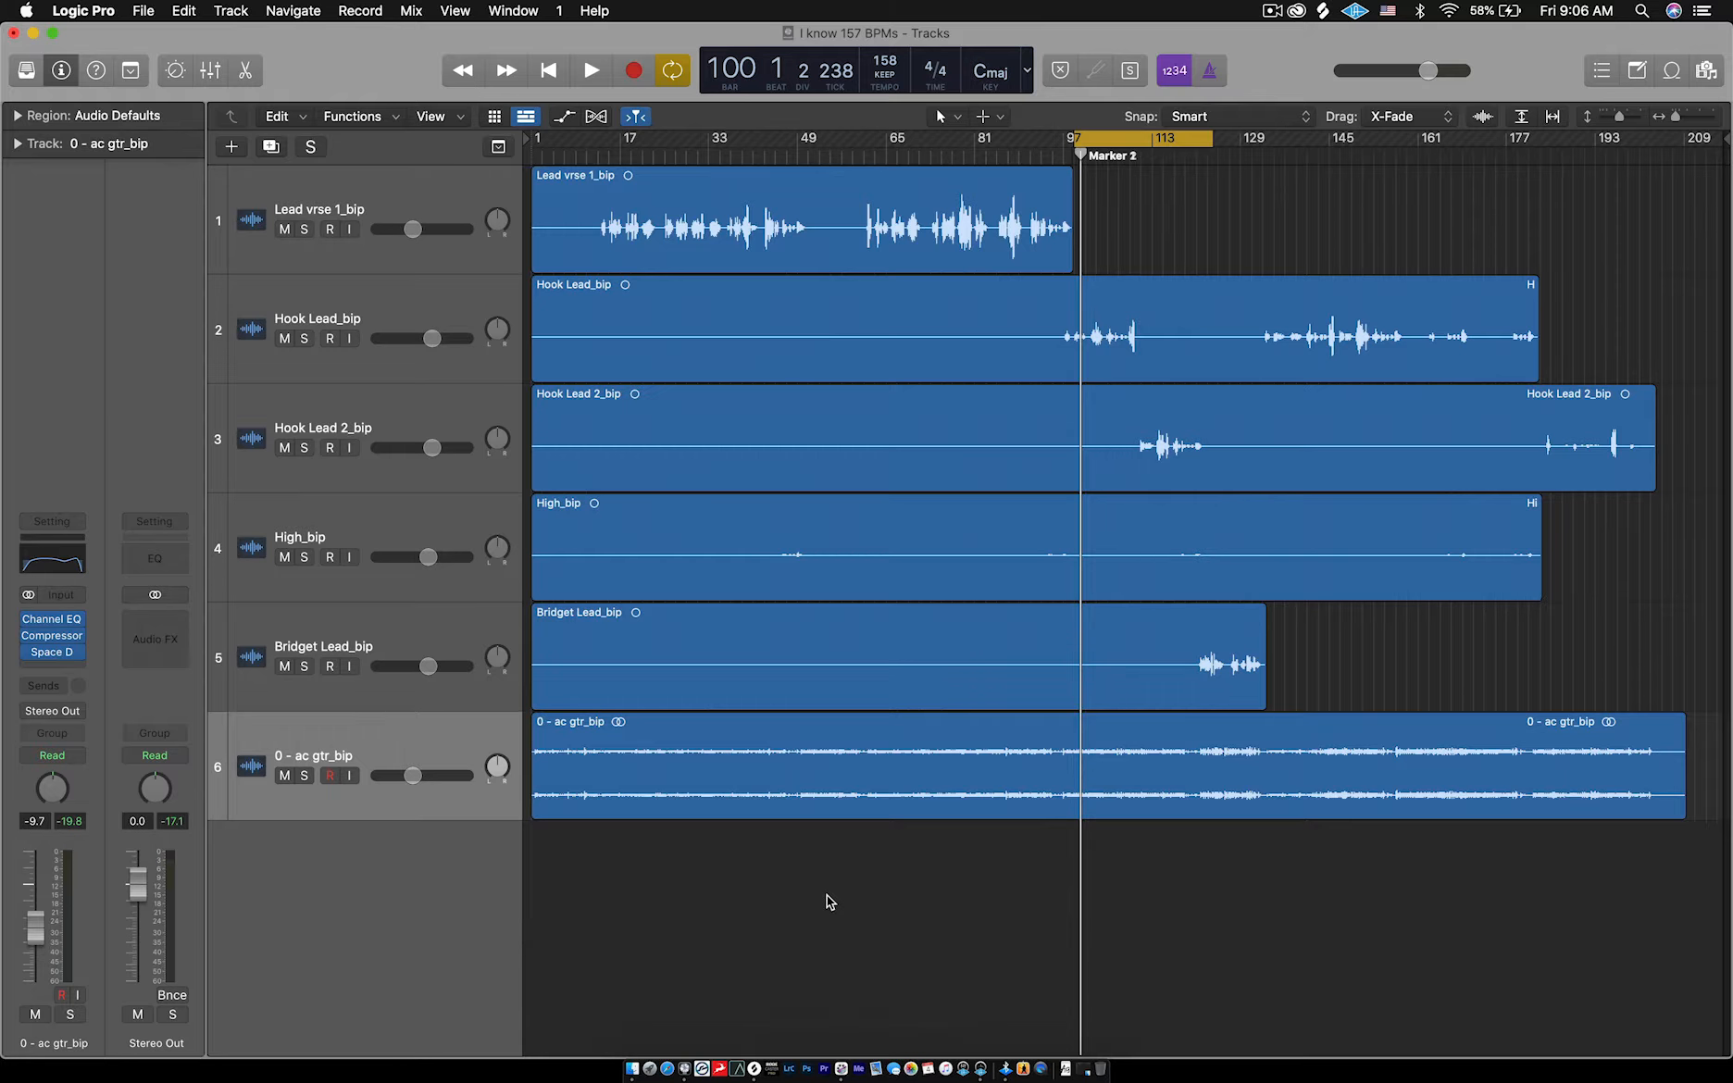
# Show the mixer and inspect the Compressor settings on the Lead vrse 1_bip channel.
pyautogui.press('x')
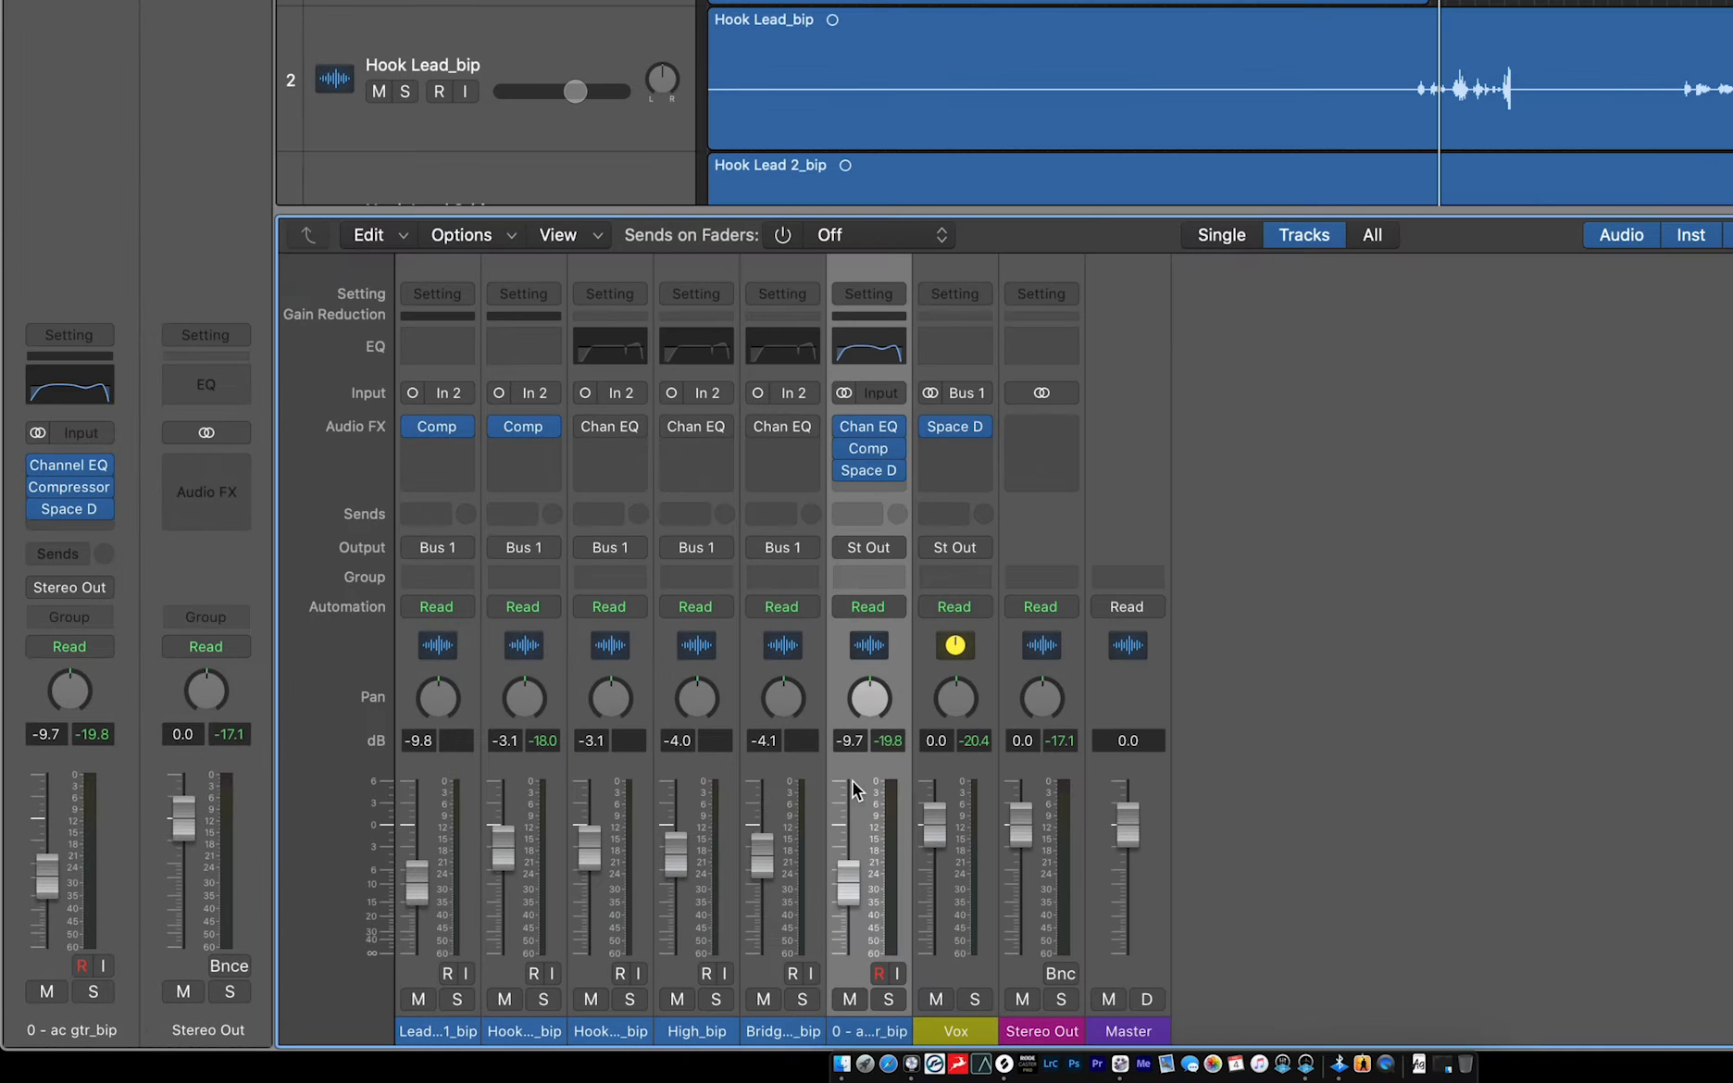
pyautogui.click(963, 1028)
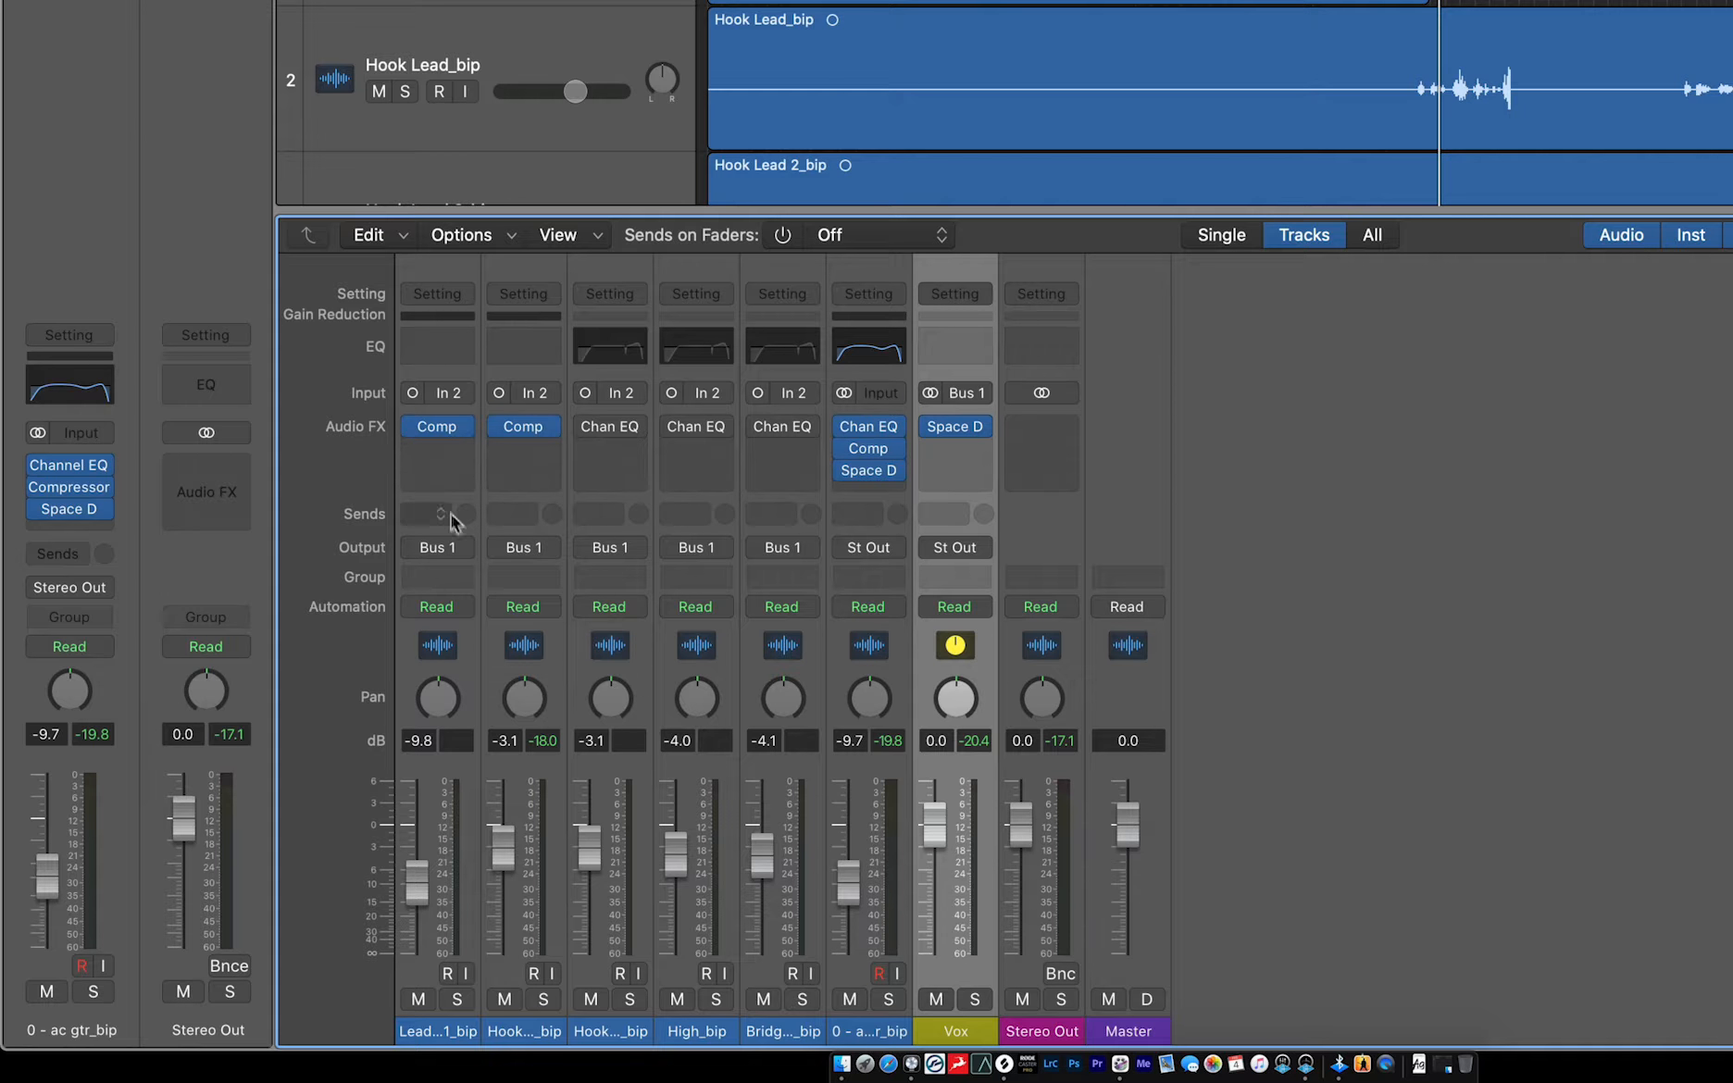
pyautogui.click(440, 428)
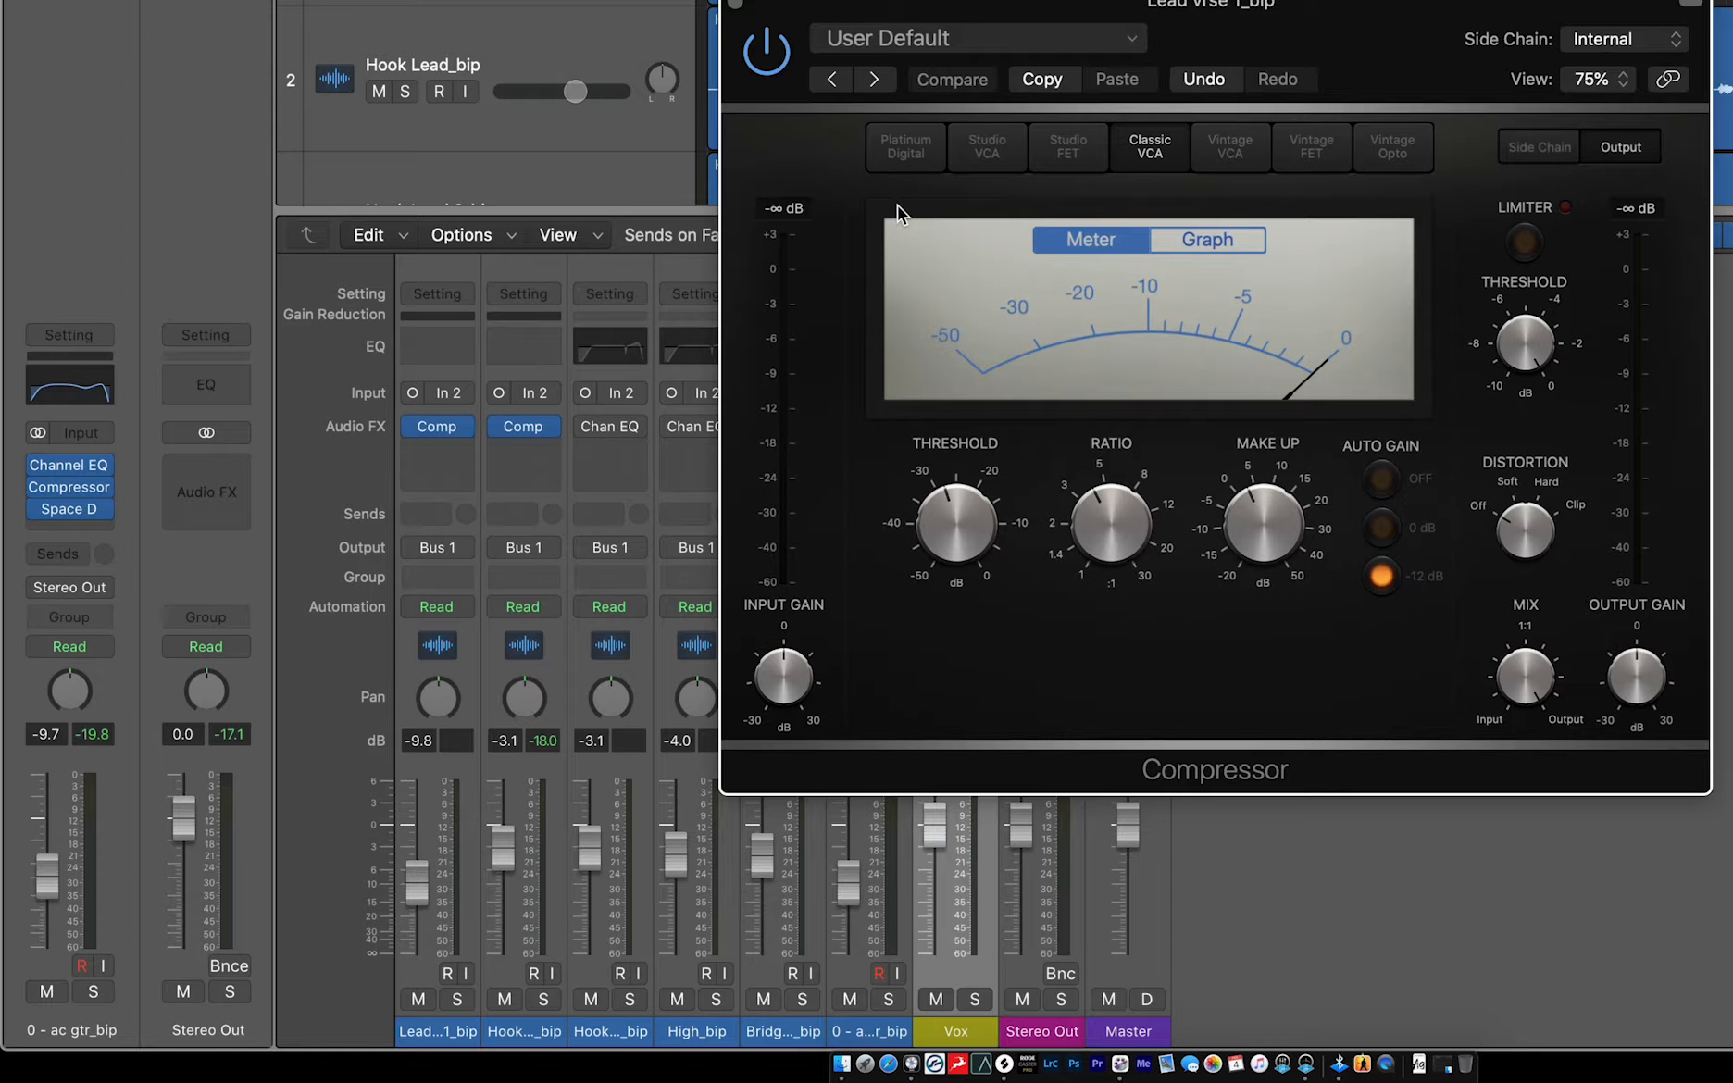
pyautogui.moveTo(1239, 511)
pyautogui.moveTo(1148, 579)
pyautogui.click(735, 4)
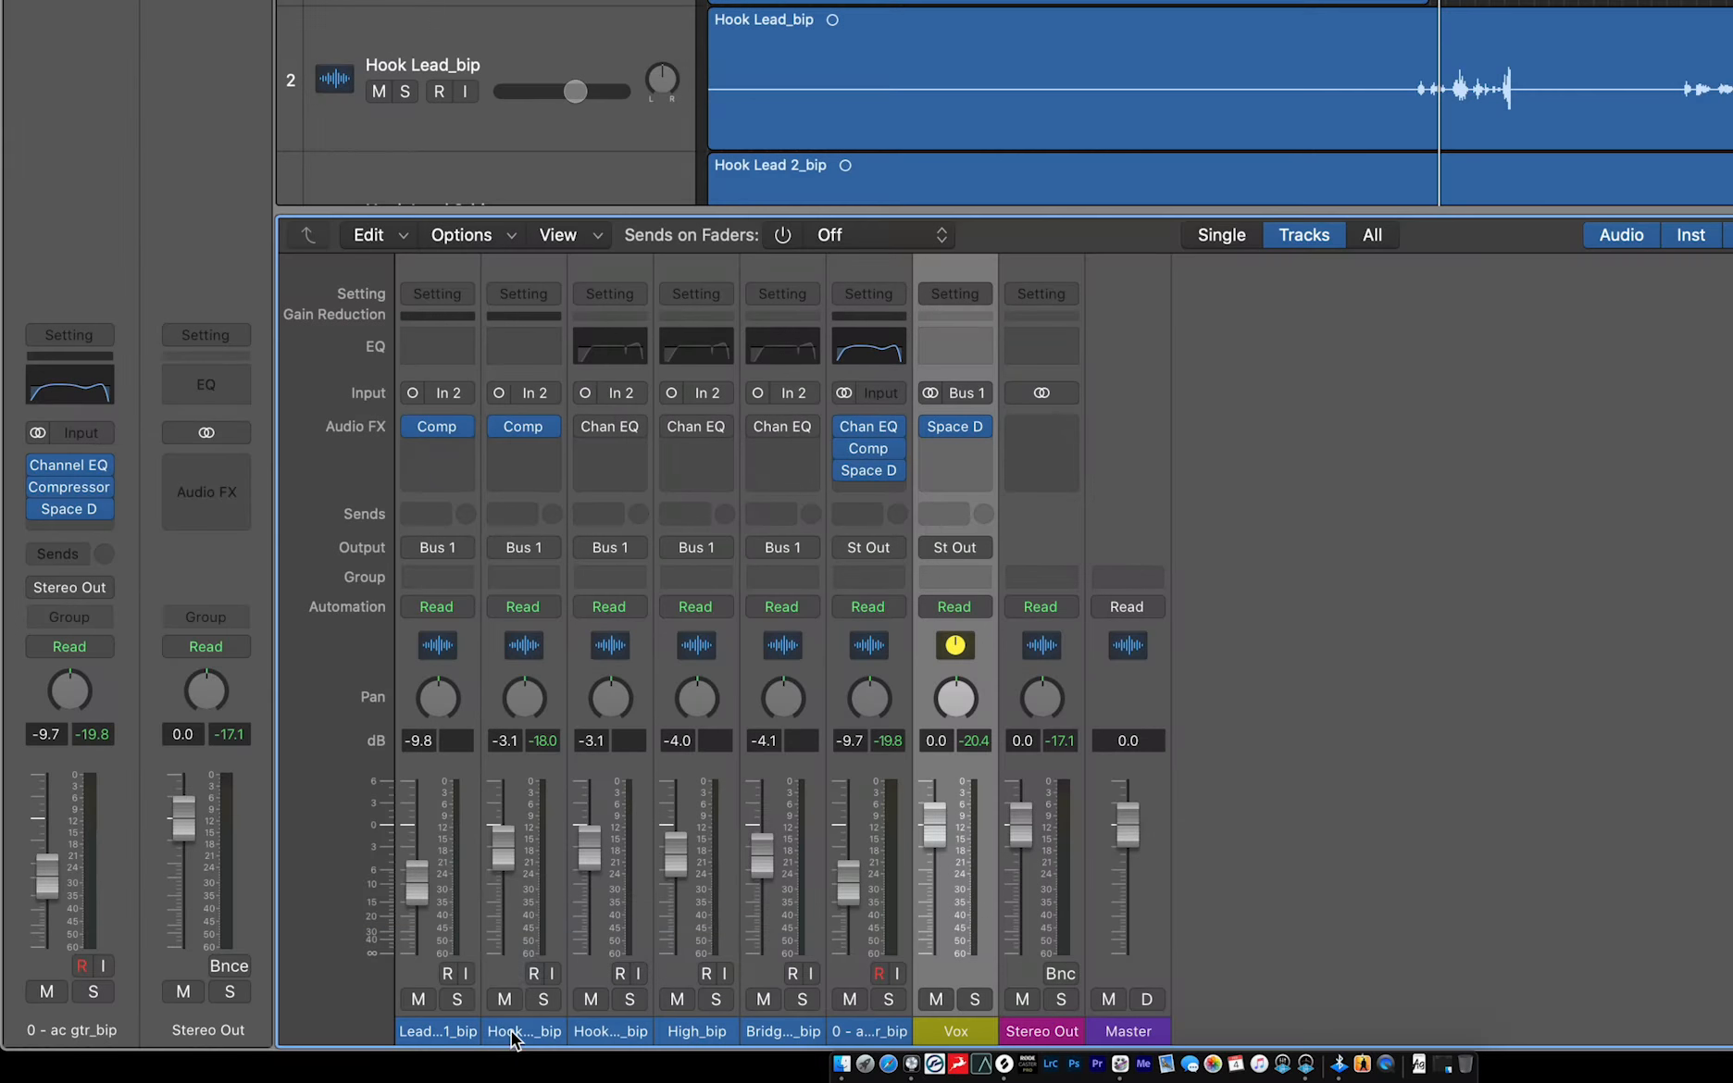
# Remove the Compressor plug-in from the Hook Lead_bip channel strip.
pyautogui.click(548, 427)
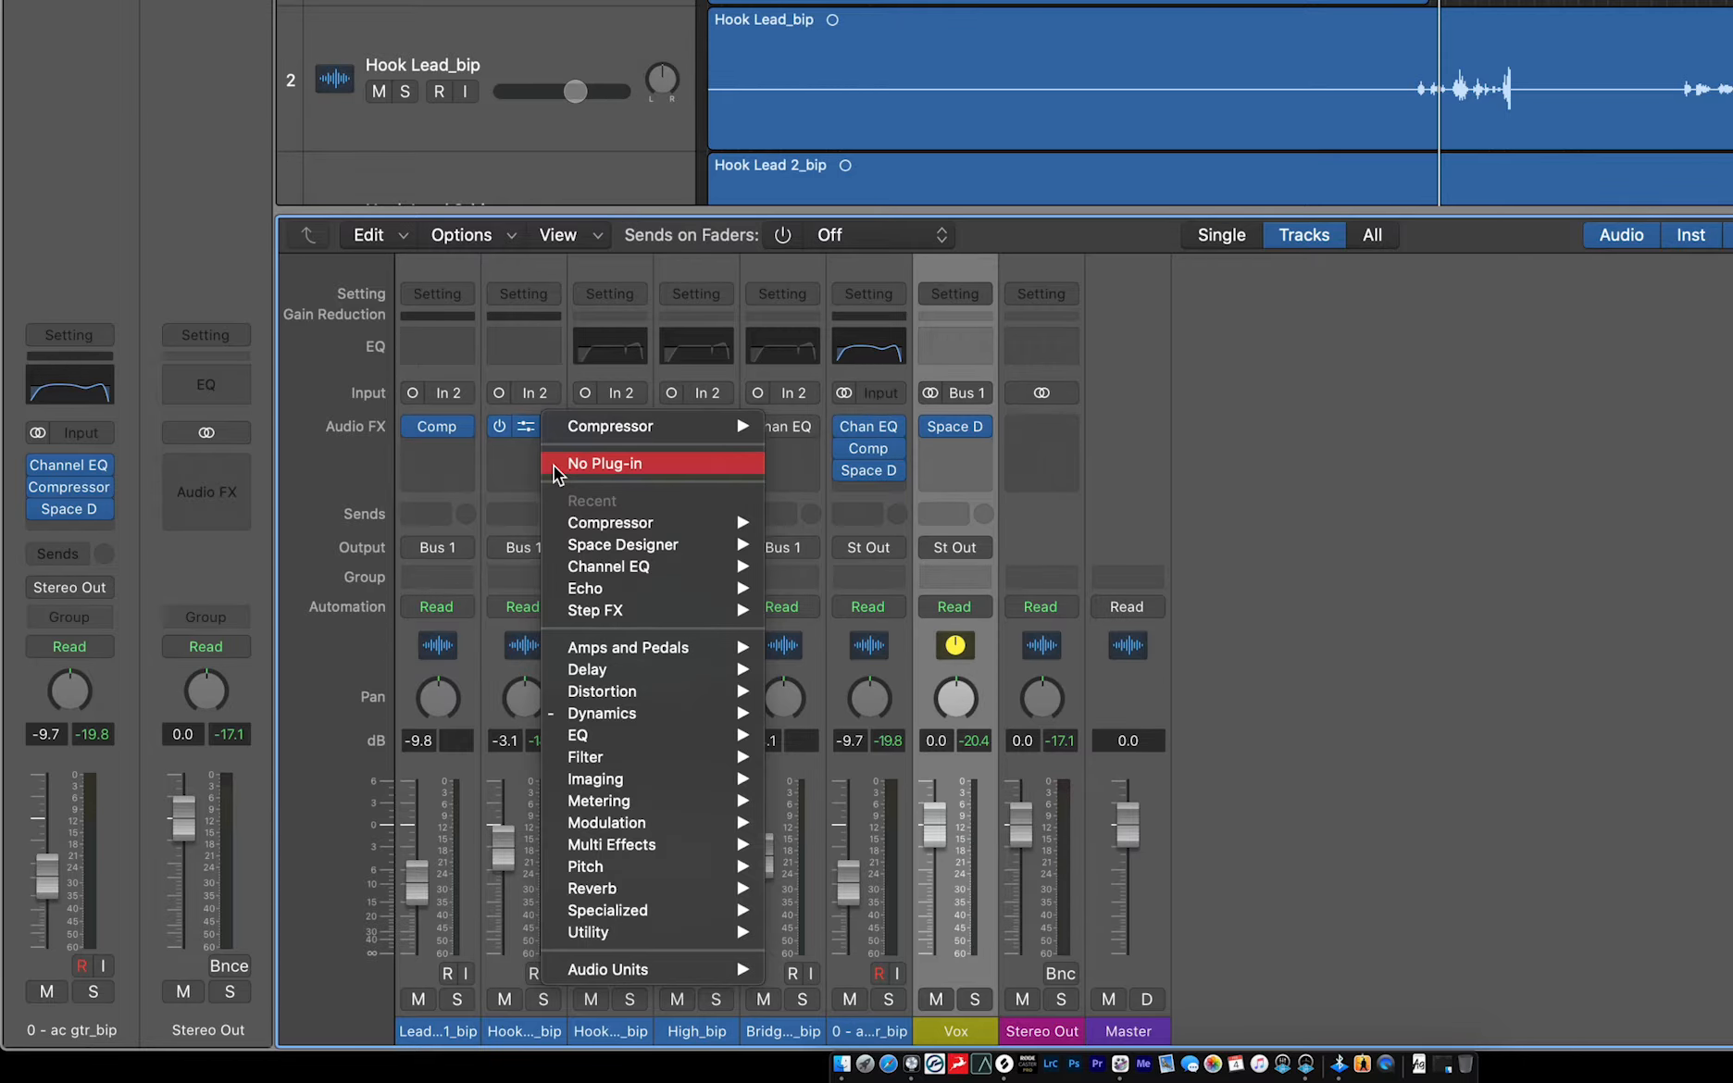
pyautogui.click(459, 515)
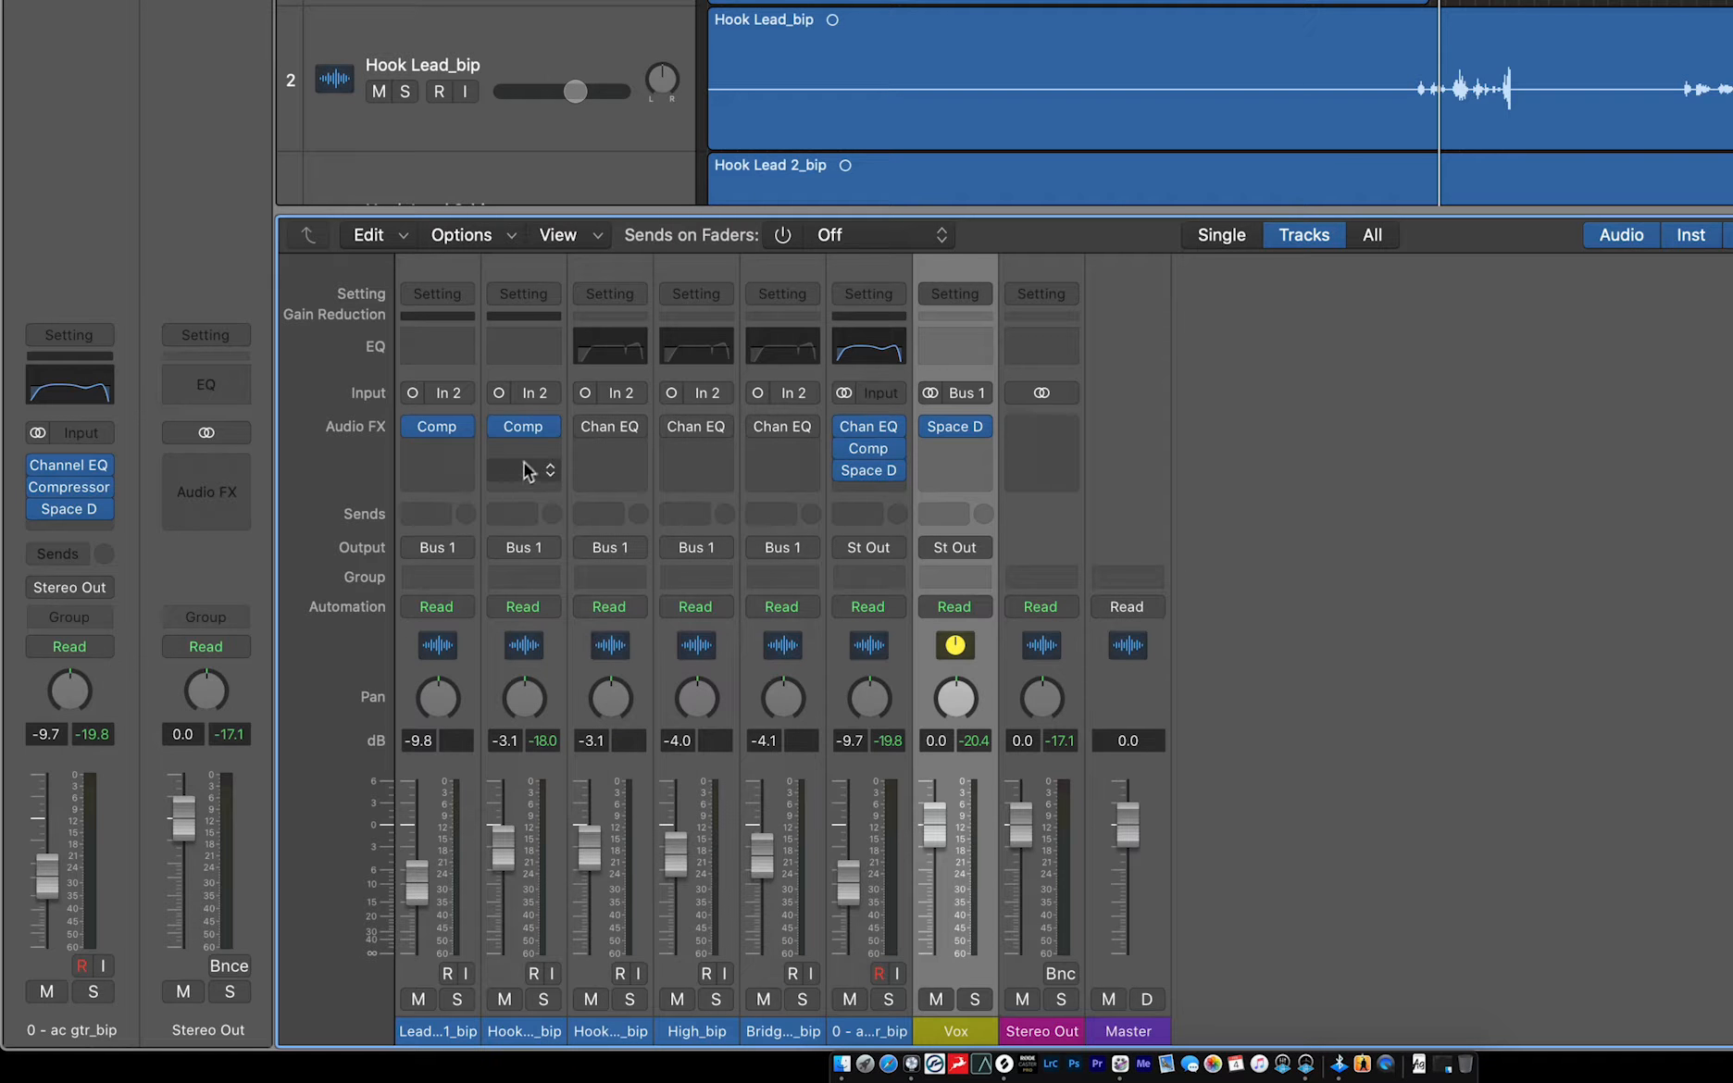
pyautogui.moveTo(532, 431)
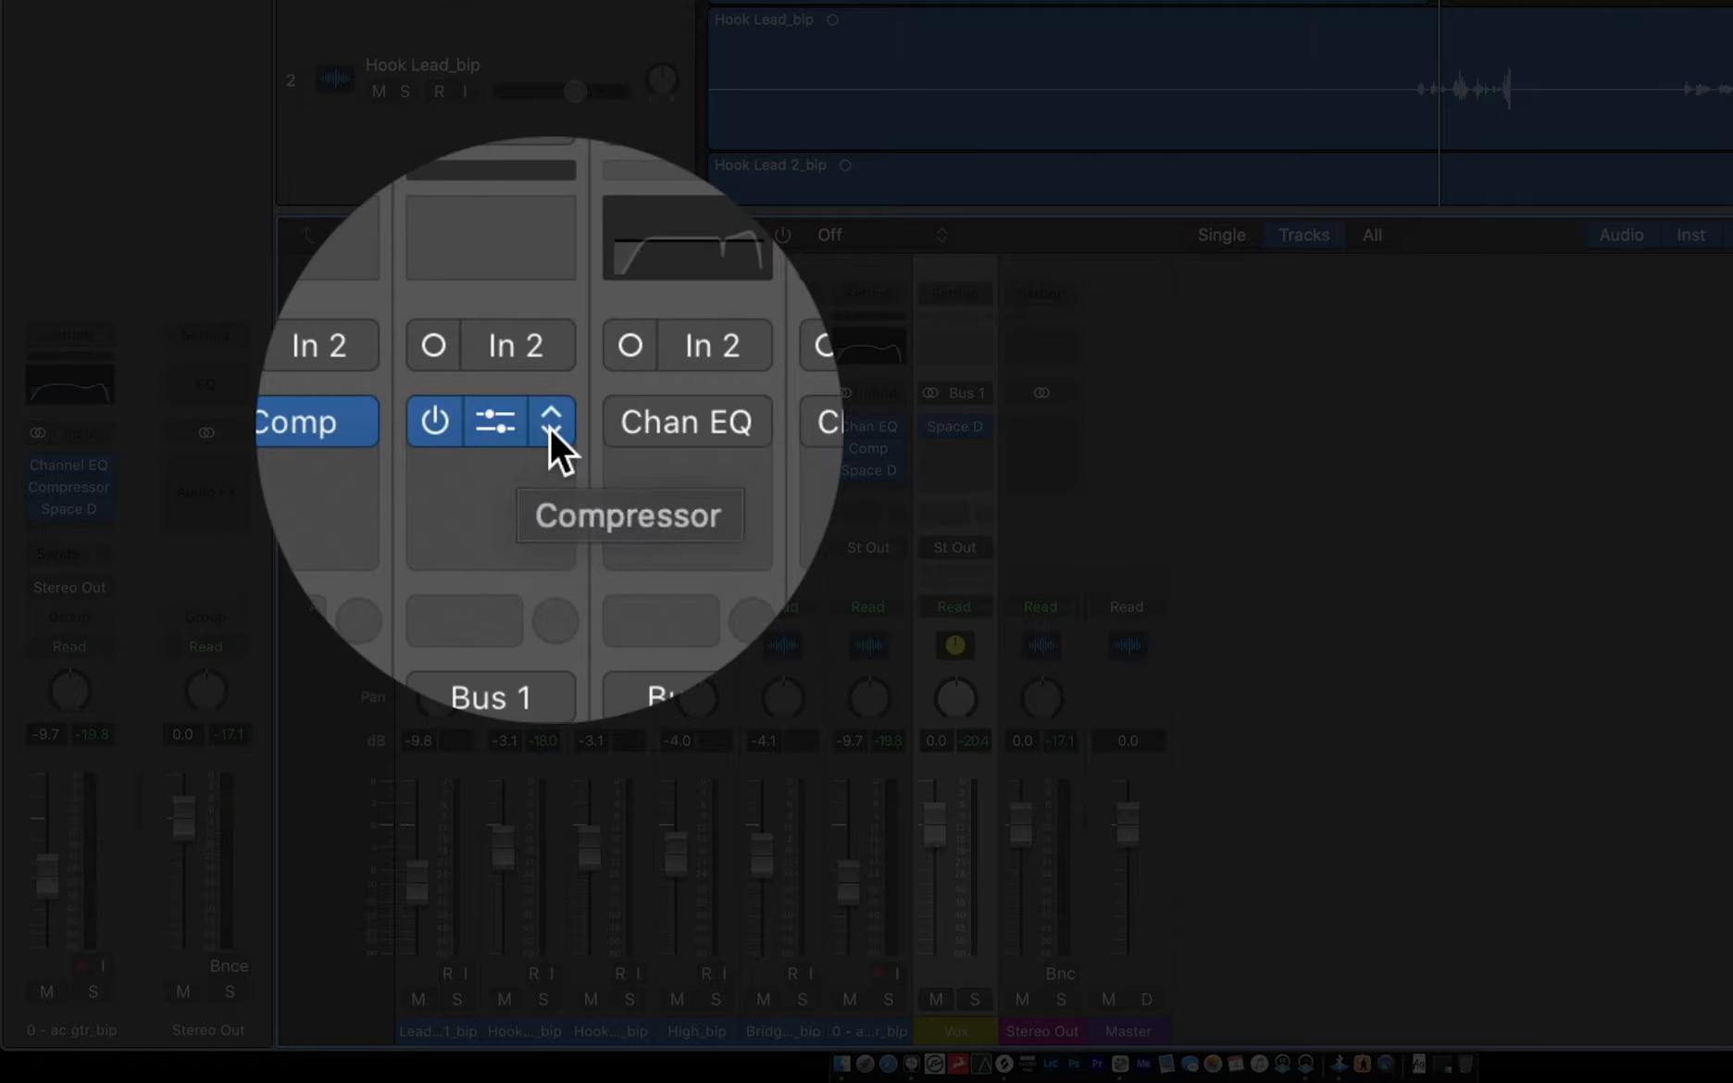
pyautogui.click(548, 427)
pyautogui.click(559, 463)
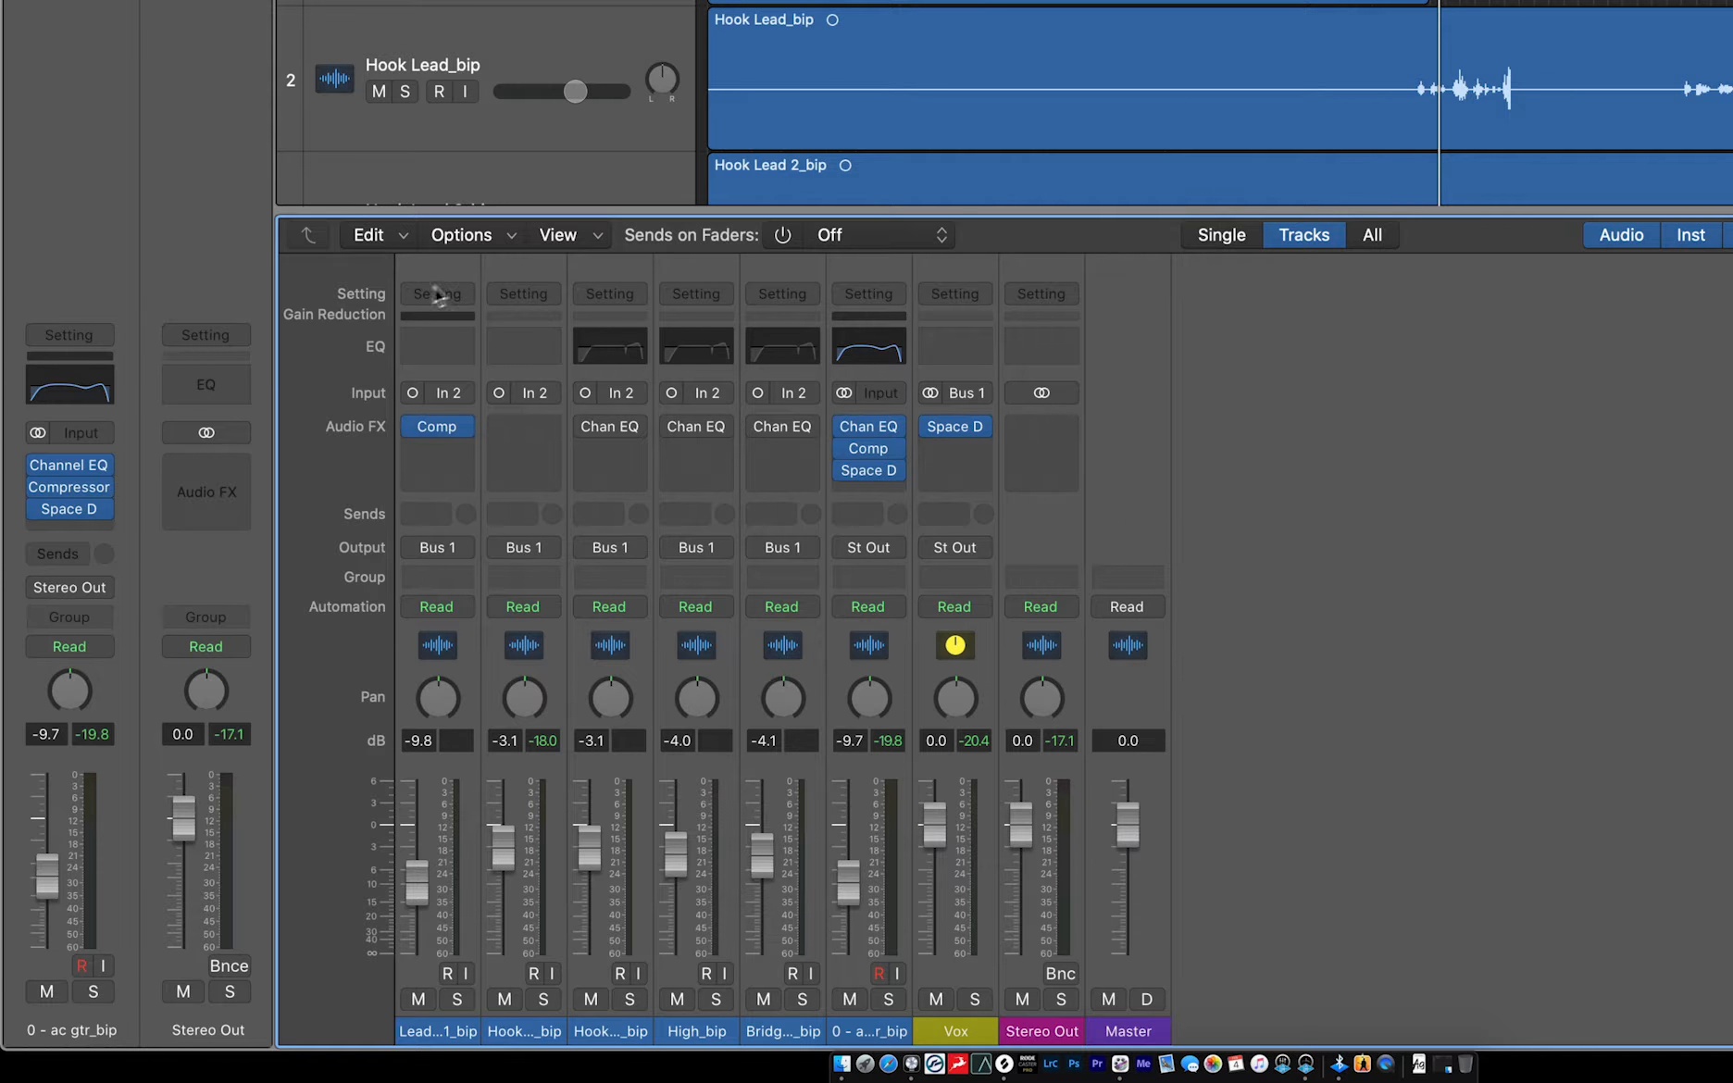
# Review the setting save options of the Lead vrse 1_bip Compressor without saving a preset.
pyautogui.moveTo(437, 429)
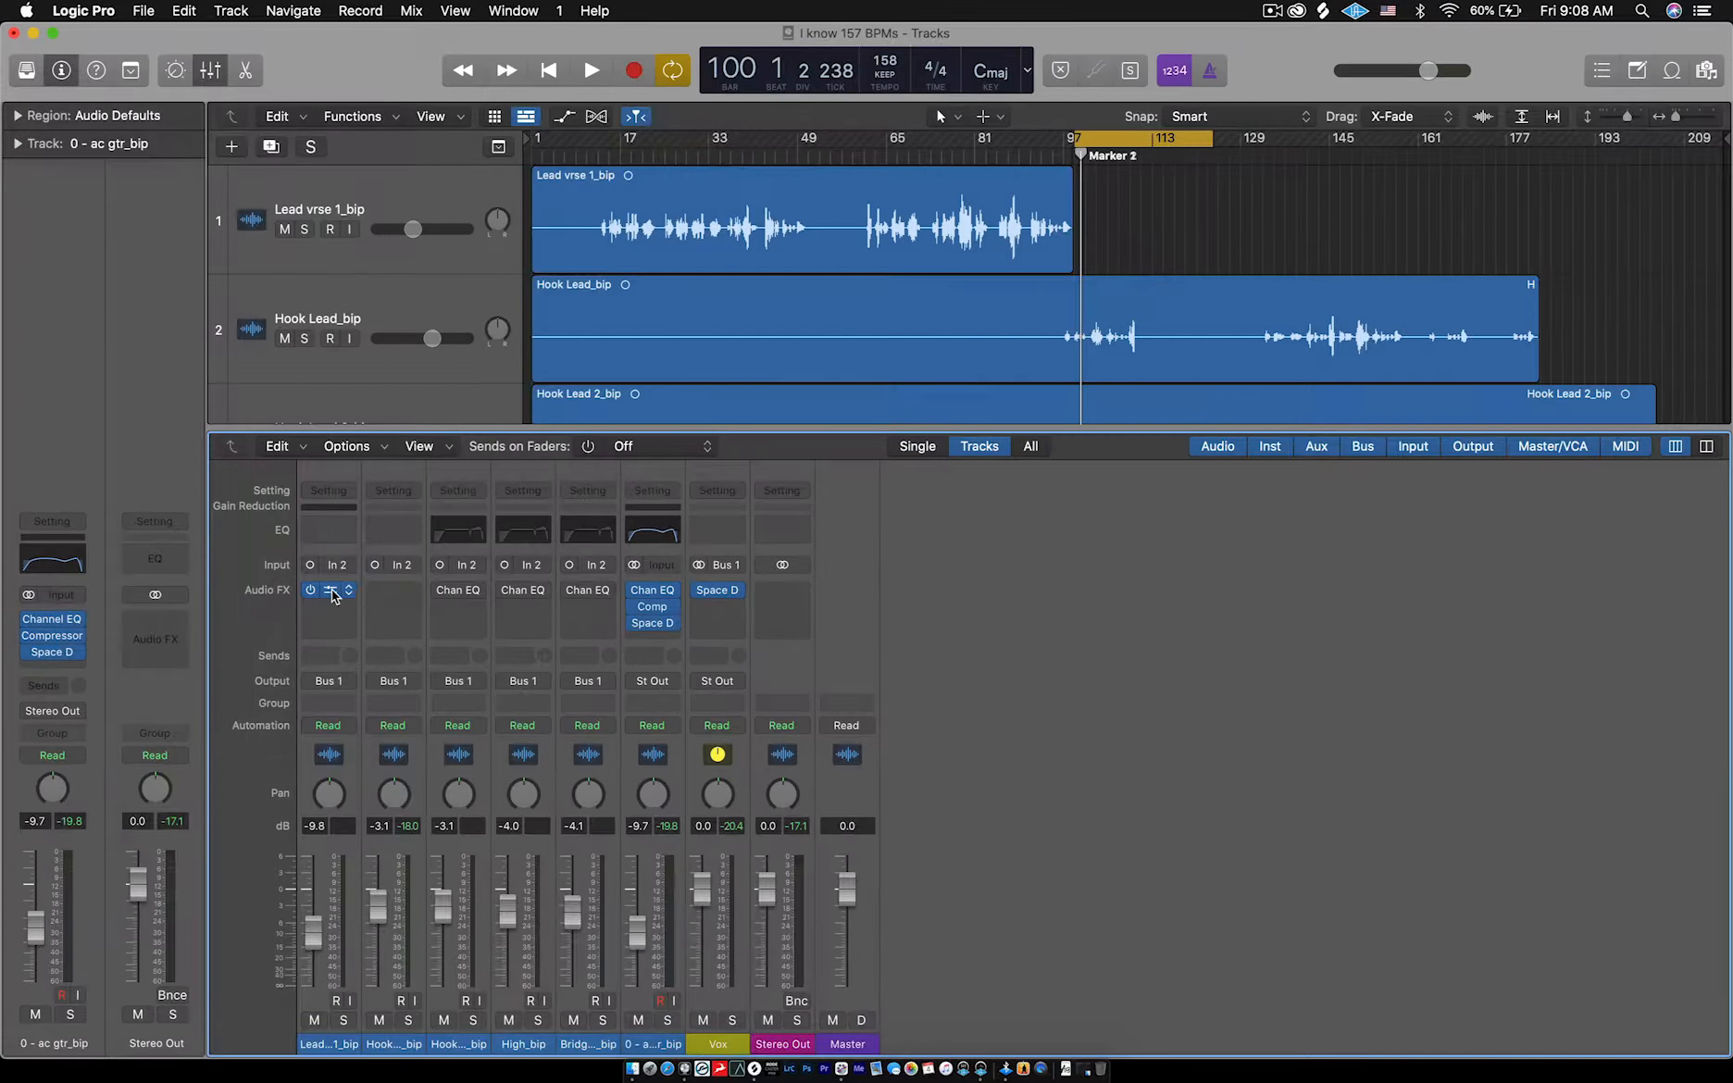
pyautogui.click(330, 590)
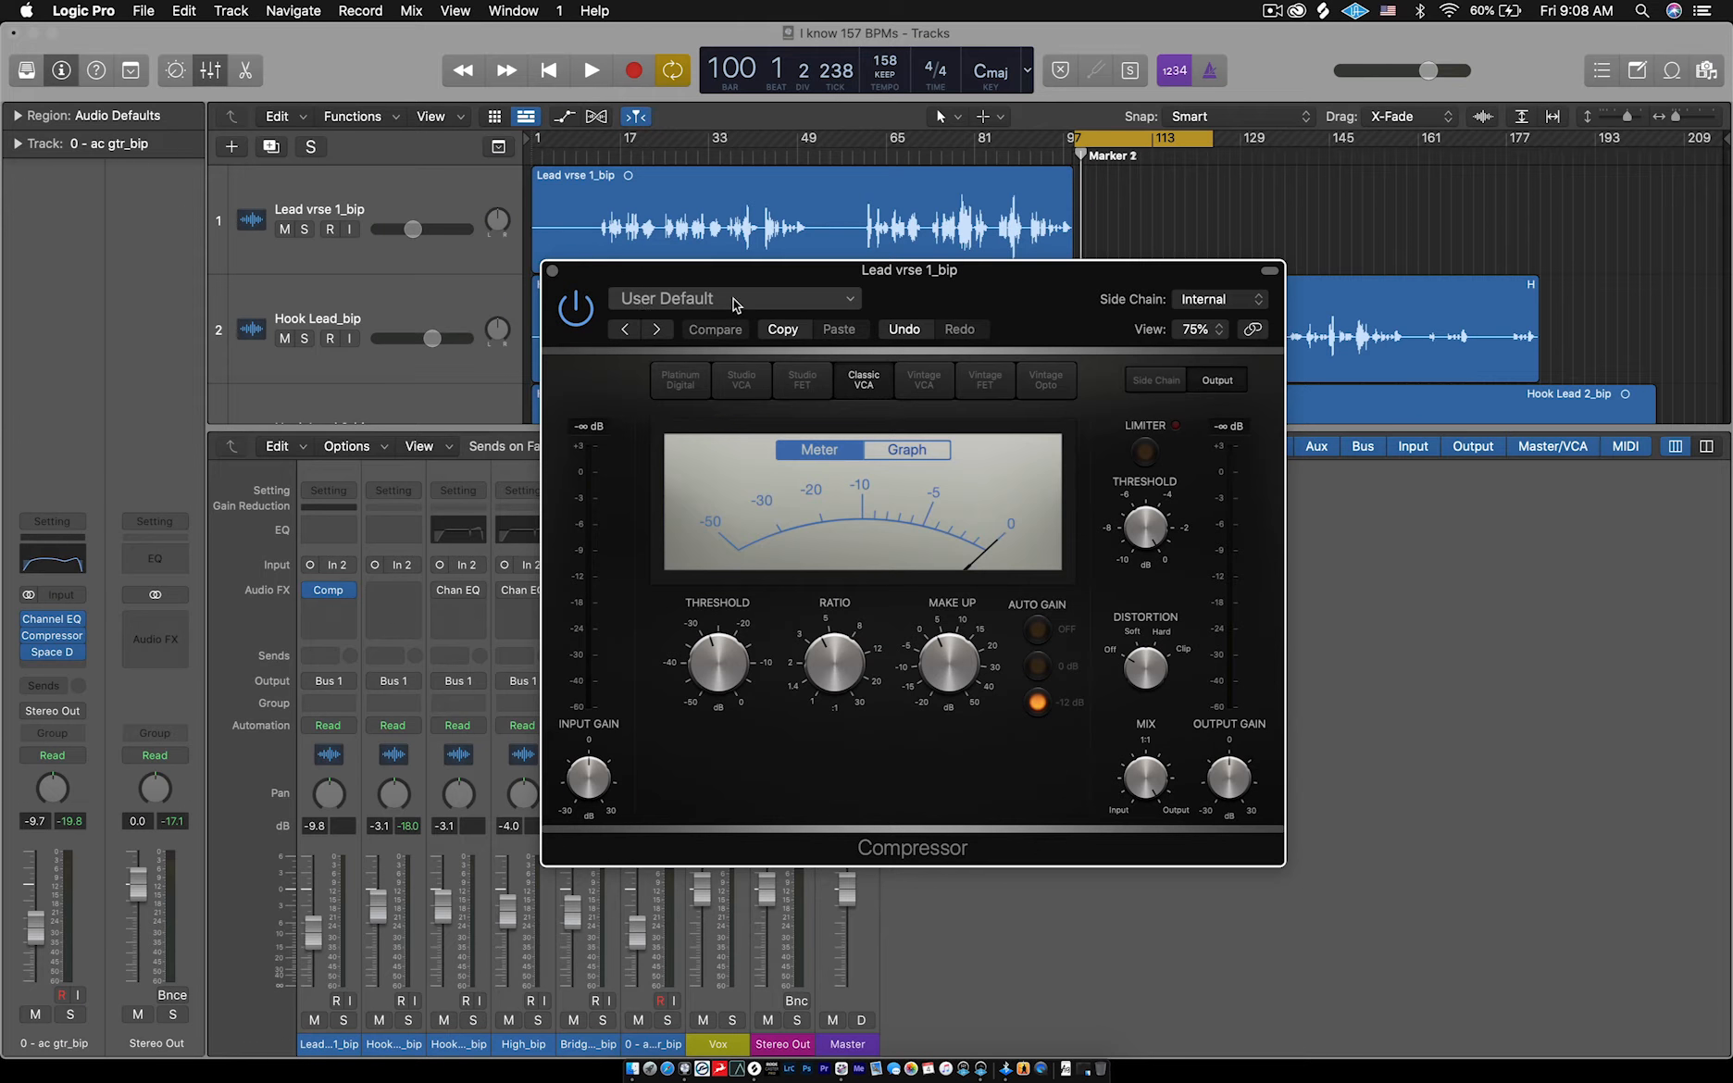
pyautogui.click(735, 298)
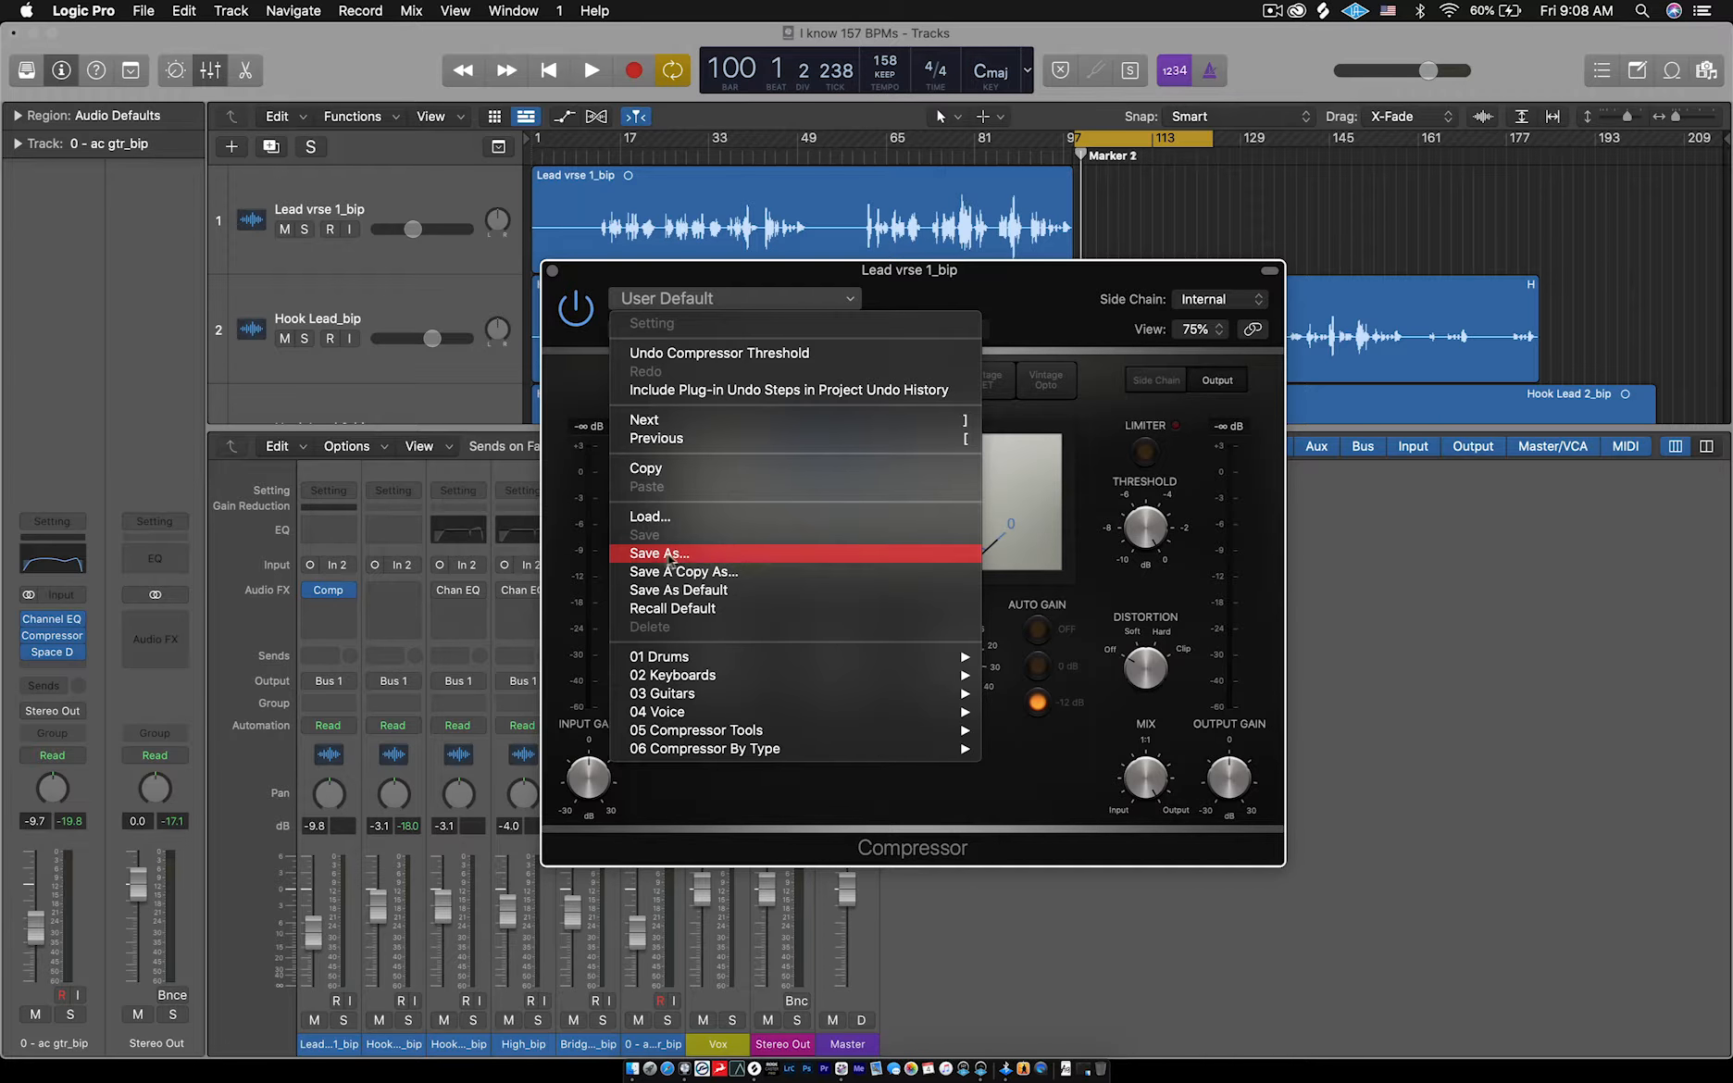
pyautogui.click(1041, 797)
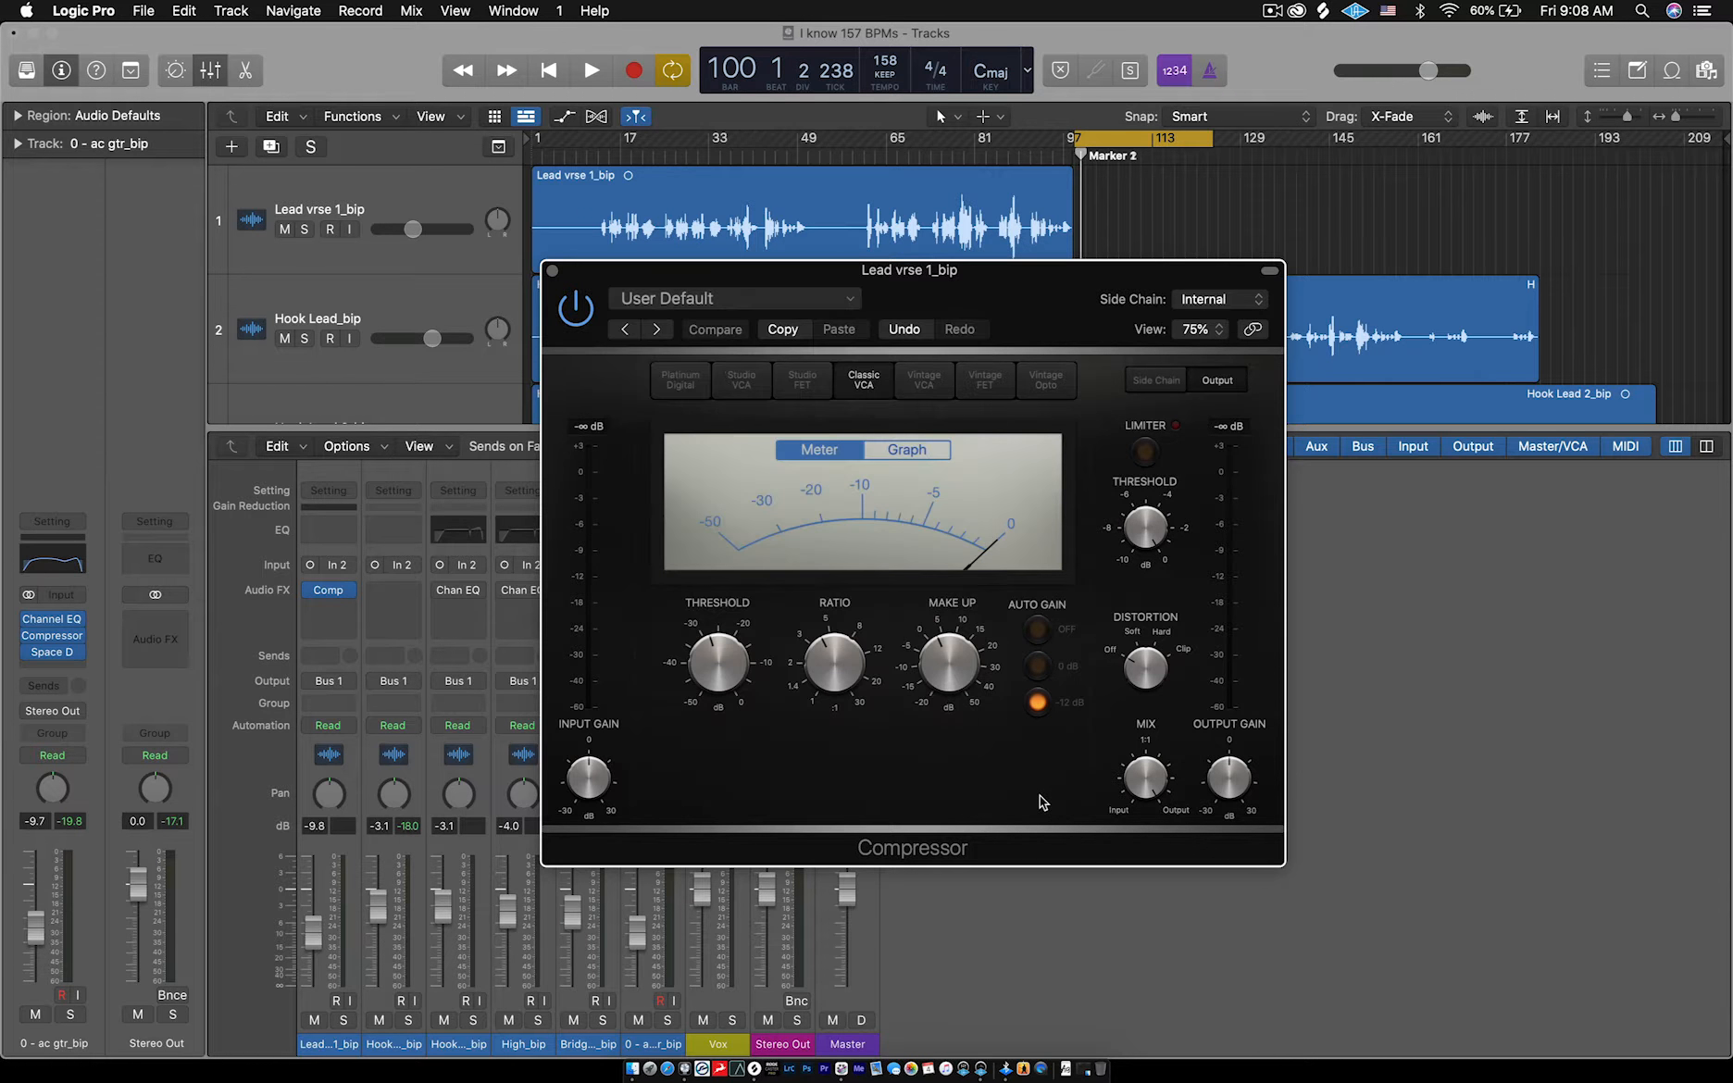
pyautogui.click(552, 271)
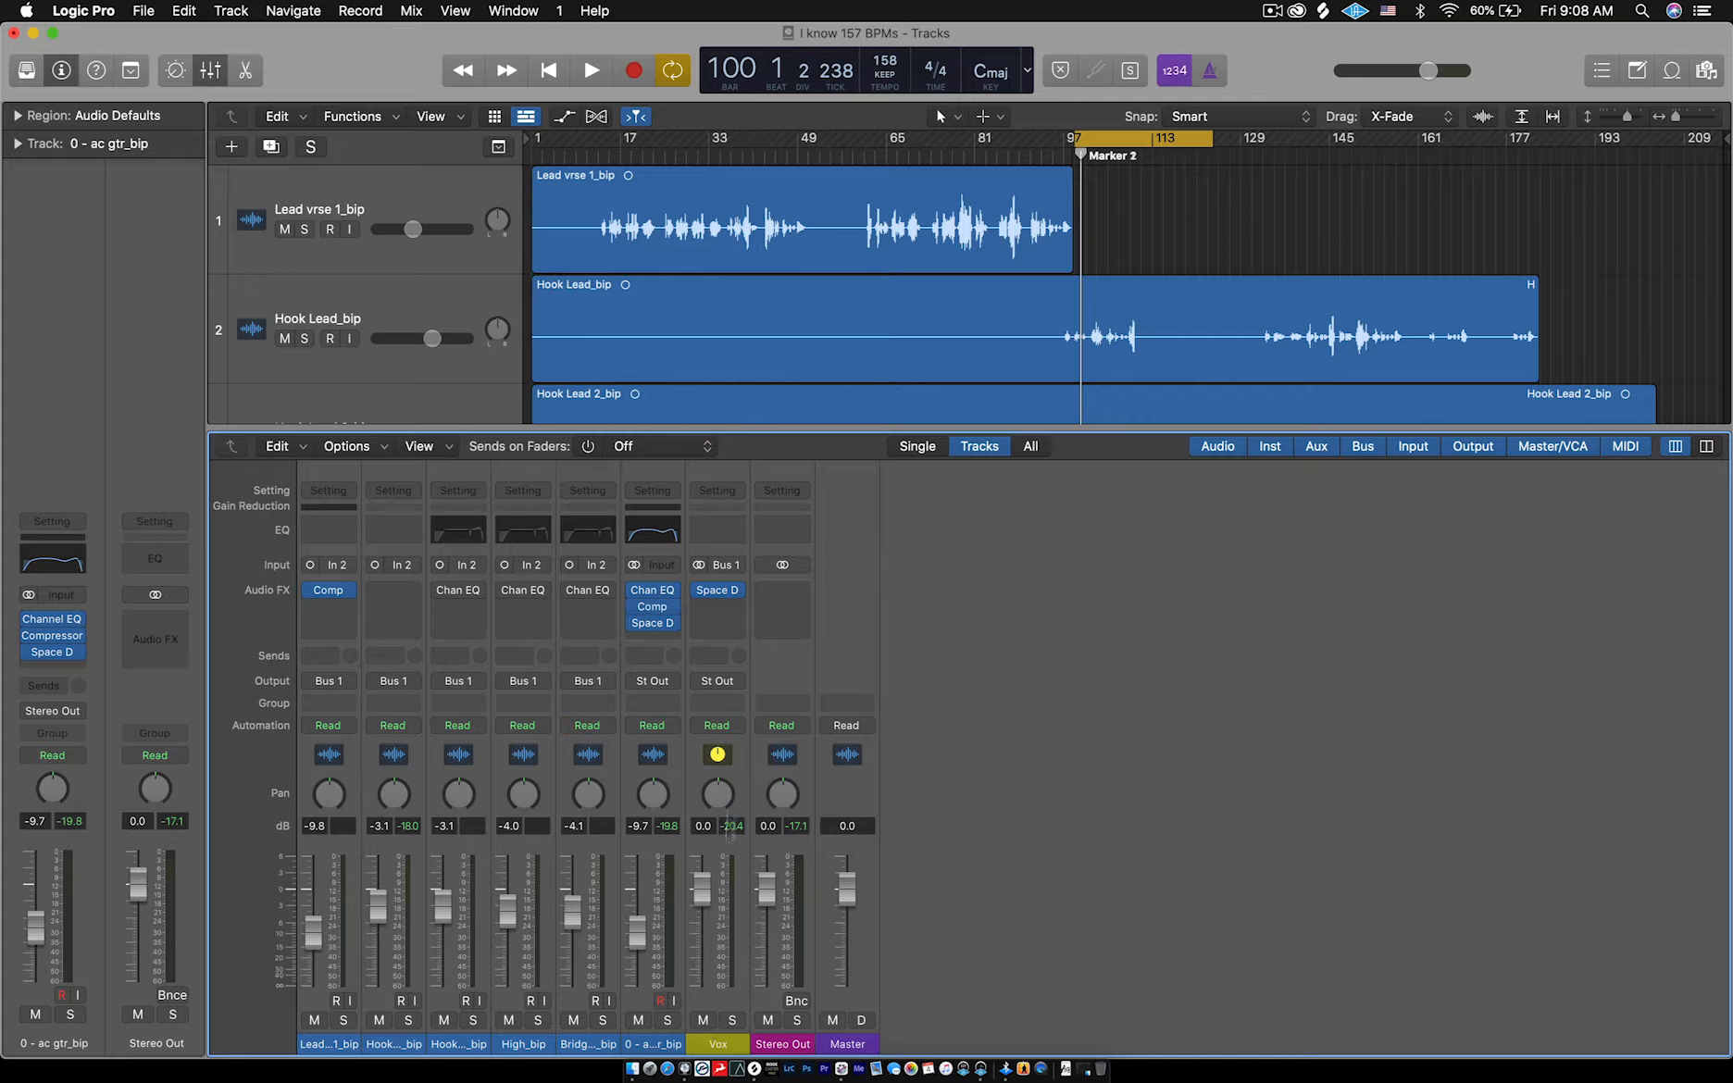
# Move the Compressor from the Lead vrse 1_bip channel to the Vox bus below Space Designer, and check its settings there.
pyautogui.moveTo(734, 600)
pyautogui.moveTo(329, 593)
pyautogui.moveTo(329, 594); pyautogui.dragTo(713, 607)
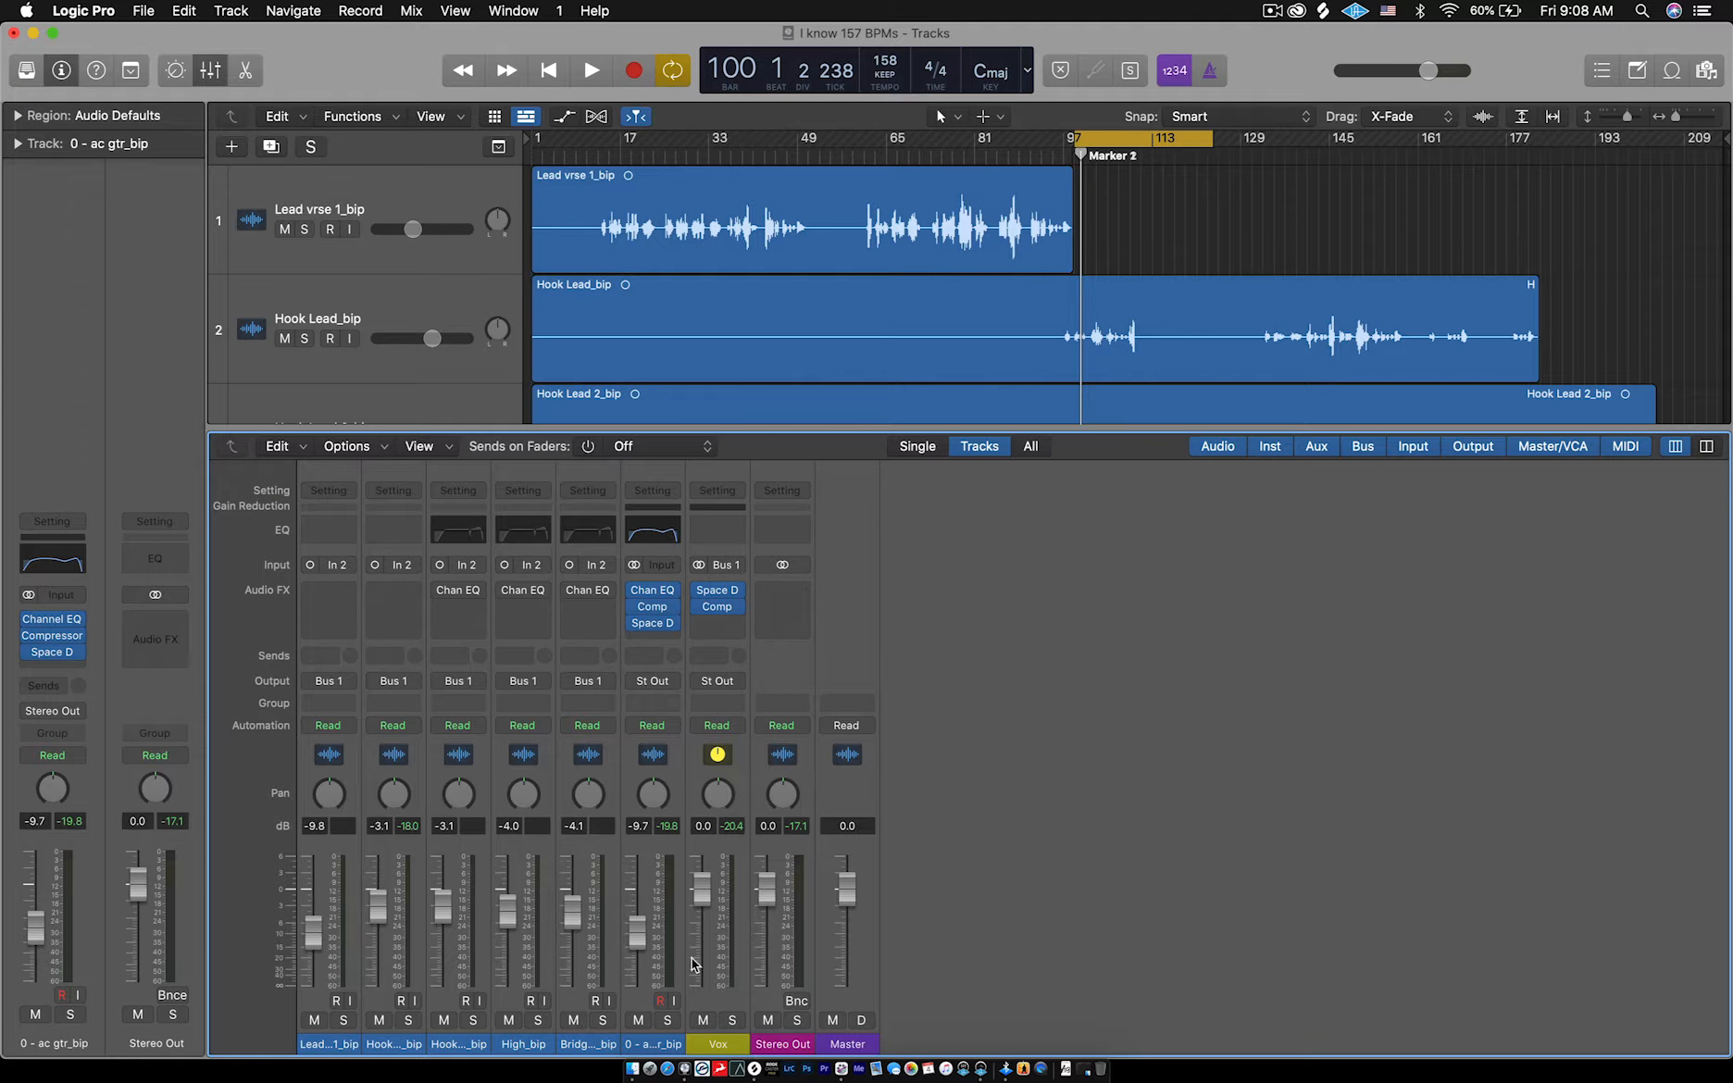
pyautogui.click(717, 608)
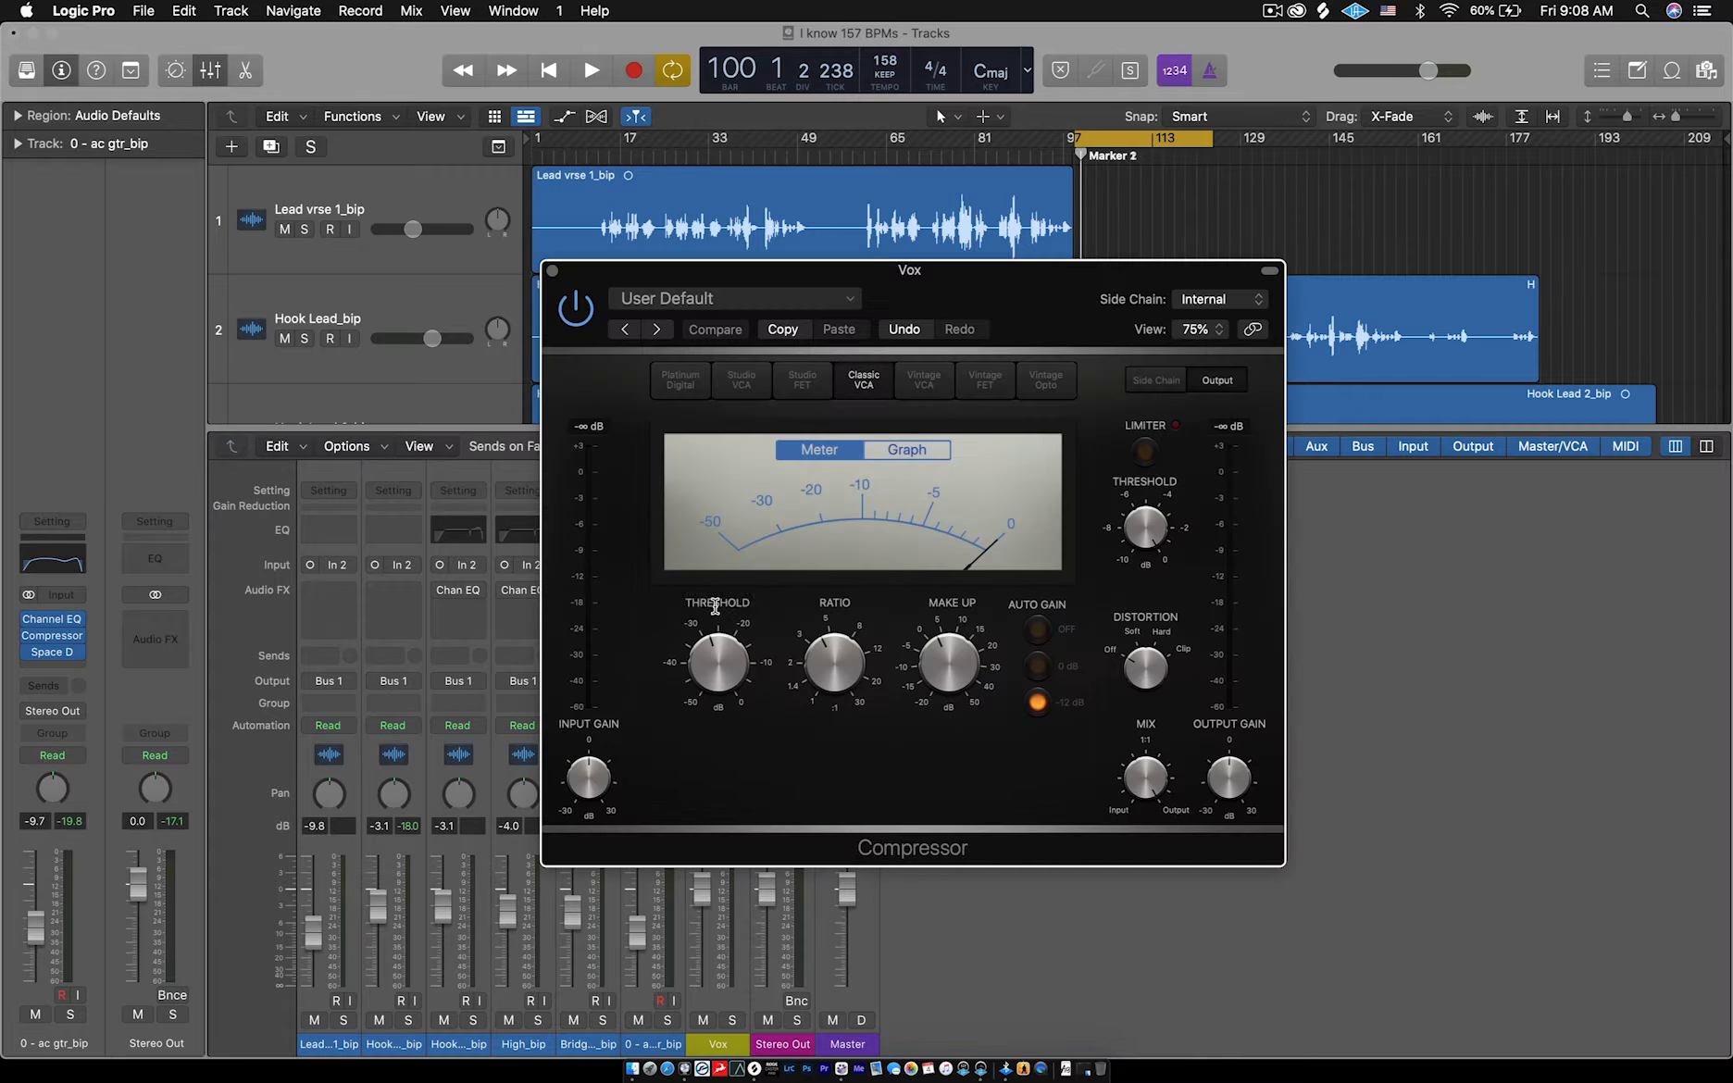
pyautogui.moveTo(641, 267); pyautogui.dragTo(798, 145)
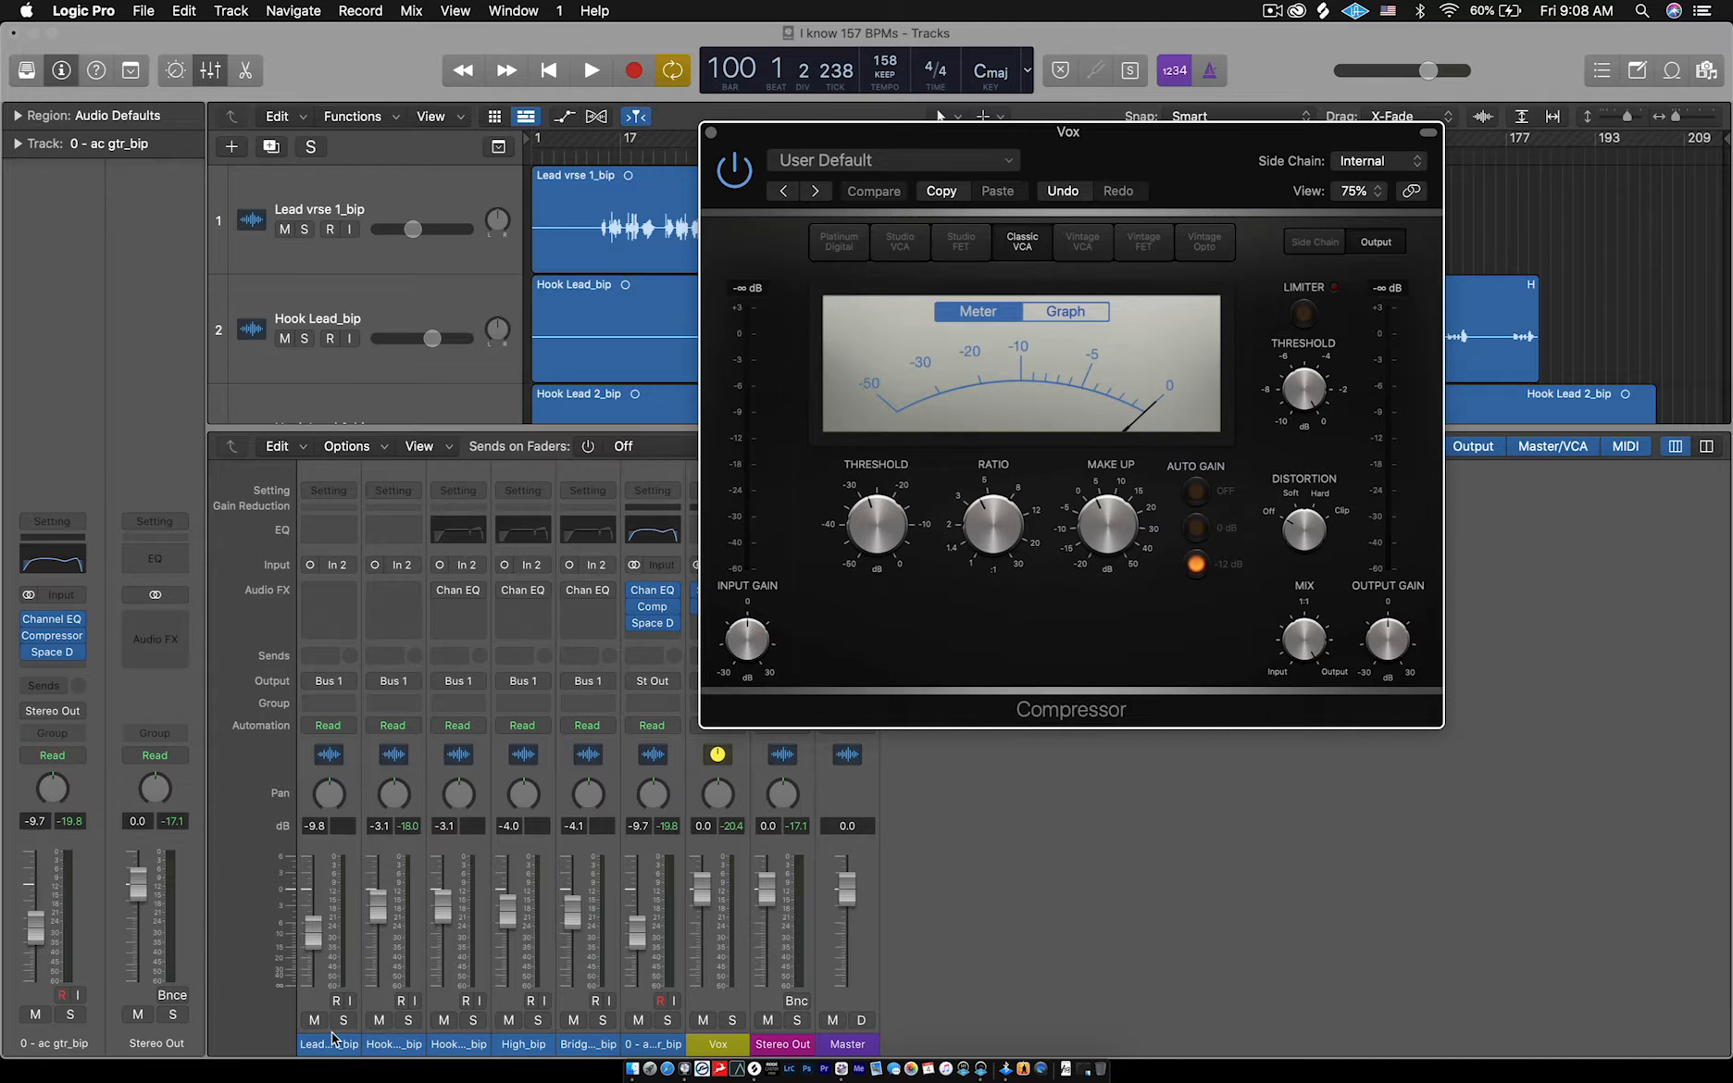
pyautogui.click(710, 134)
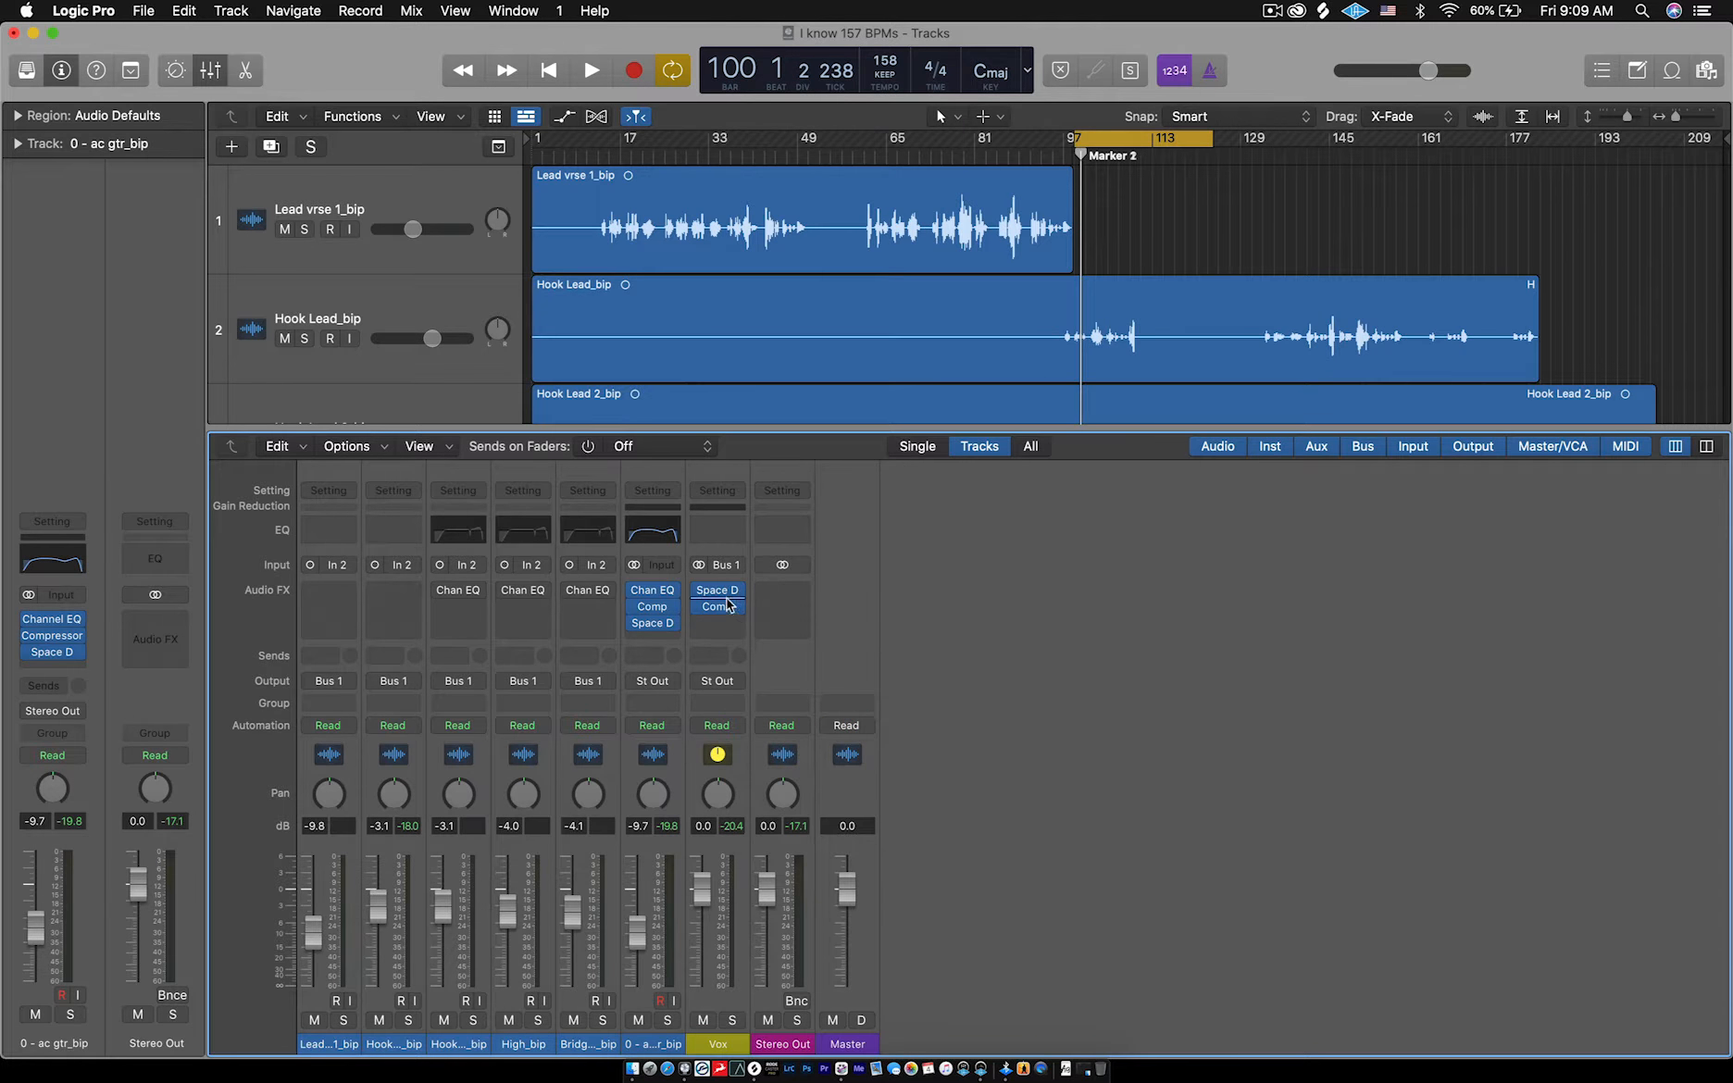
pyautogui.moveTo(719, 597)
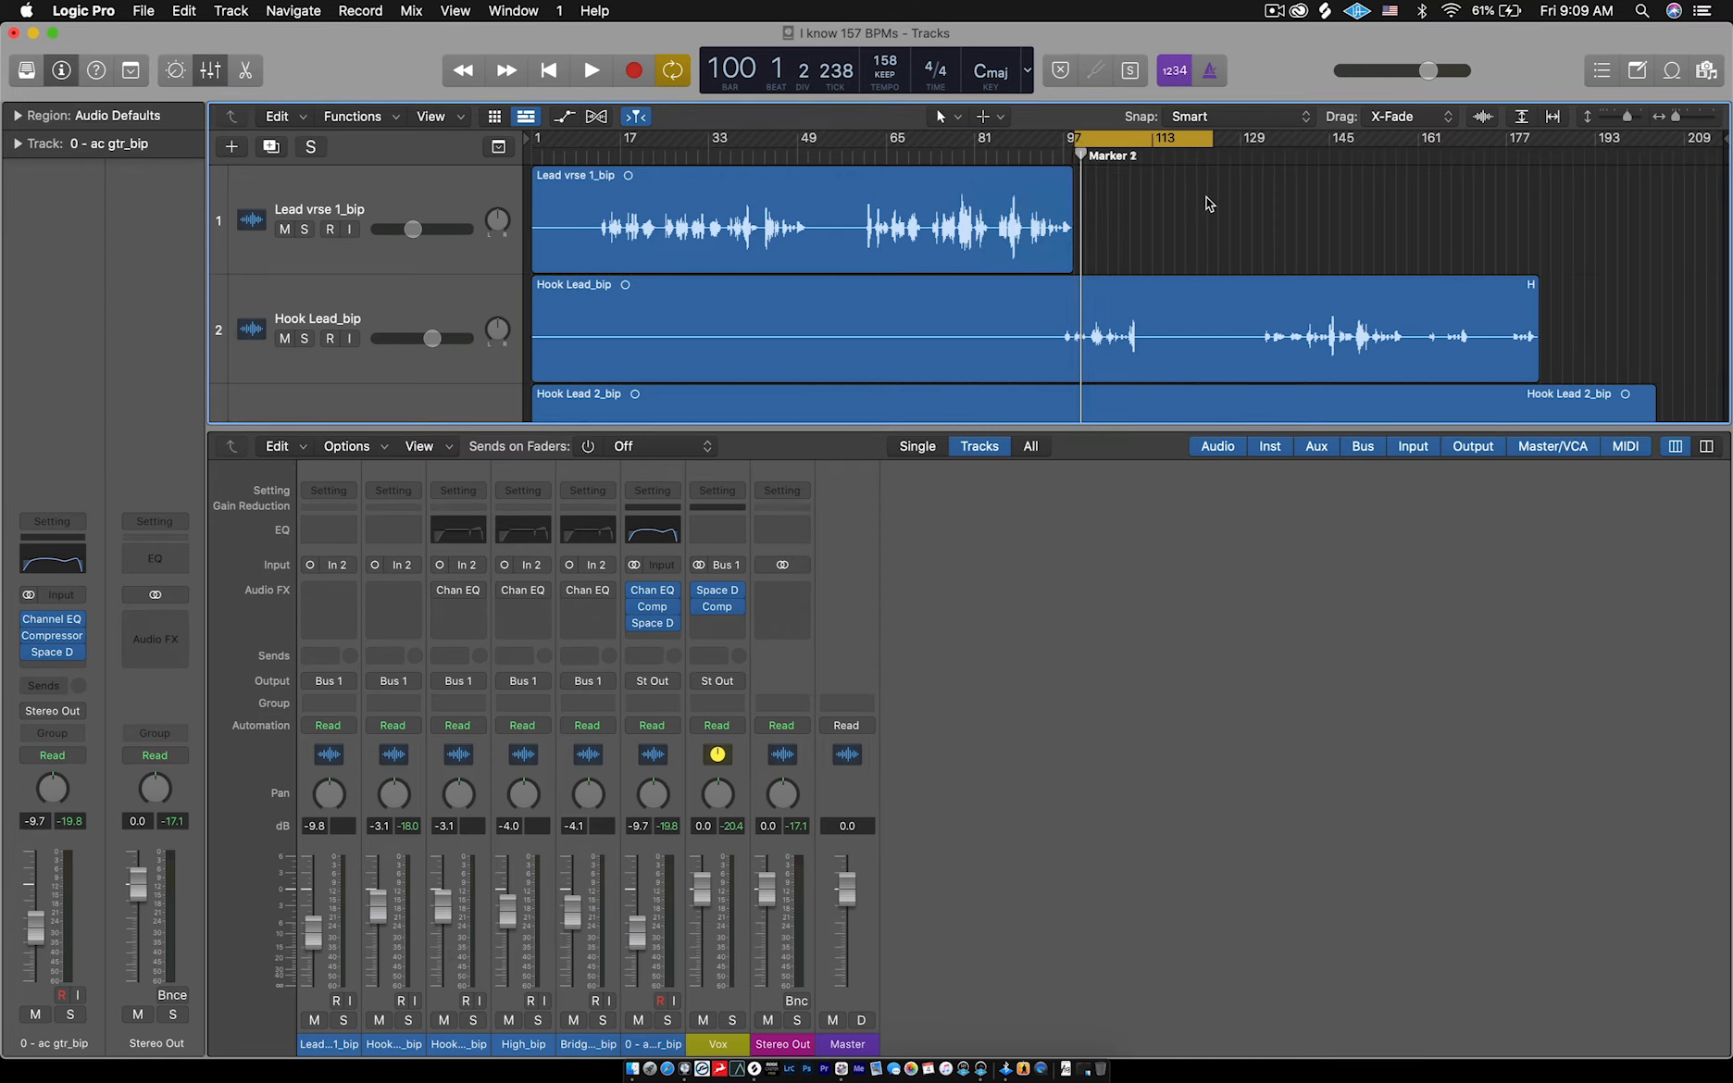
# Enlarge the tracks area slightly and color the Lead vrse 1_bip and Hook Lead_bip channel strips yellow.
pyautogui.moveTo(1092, 424)
pyautogui.mouseDown()
pyautogui.moveTo(1092, 544)
pyautogui.moveTo(1094, 458)
pyautogui.mouseUp()
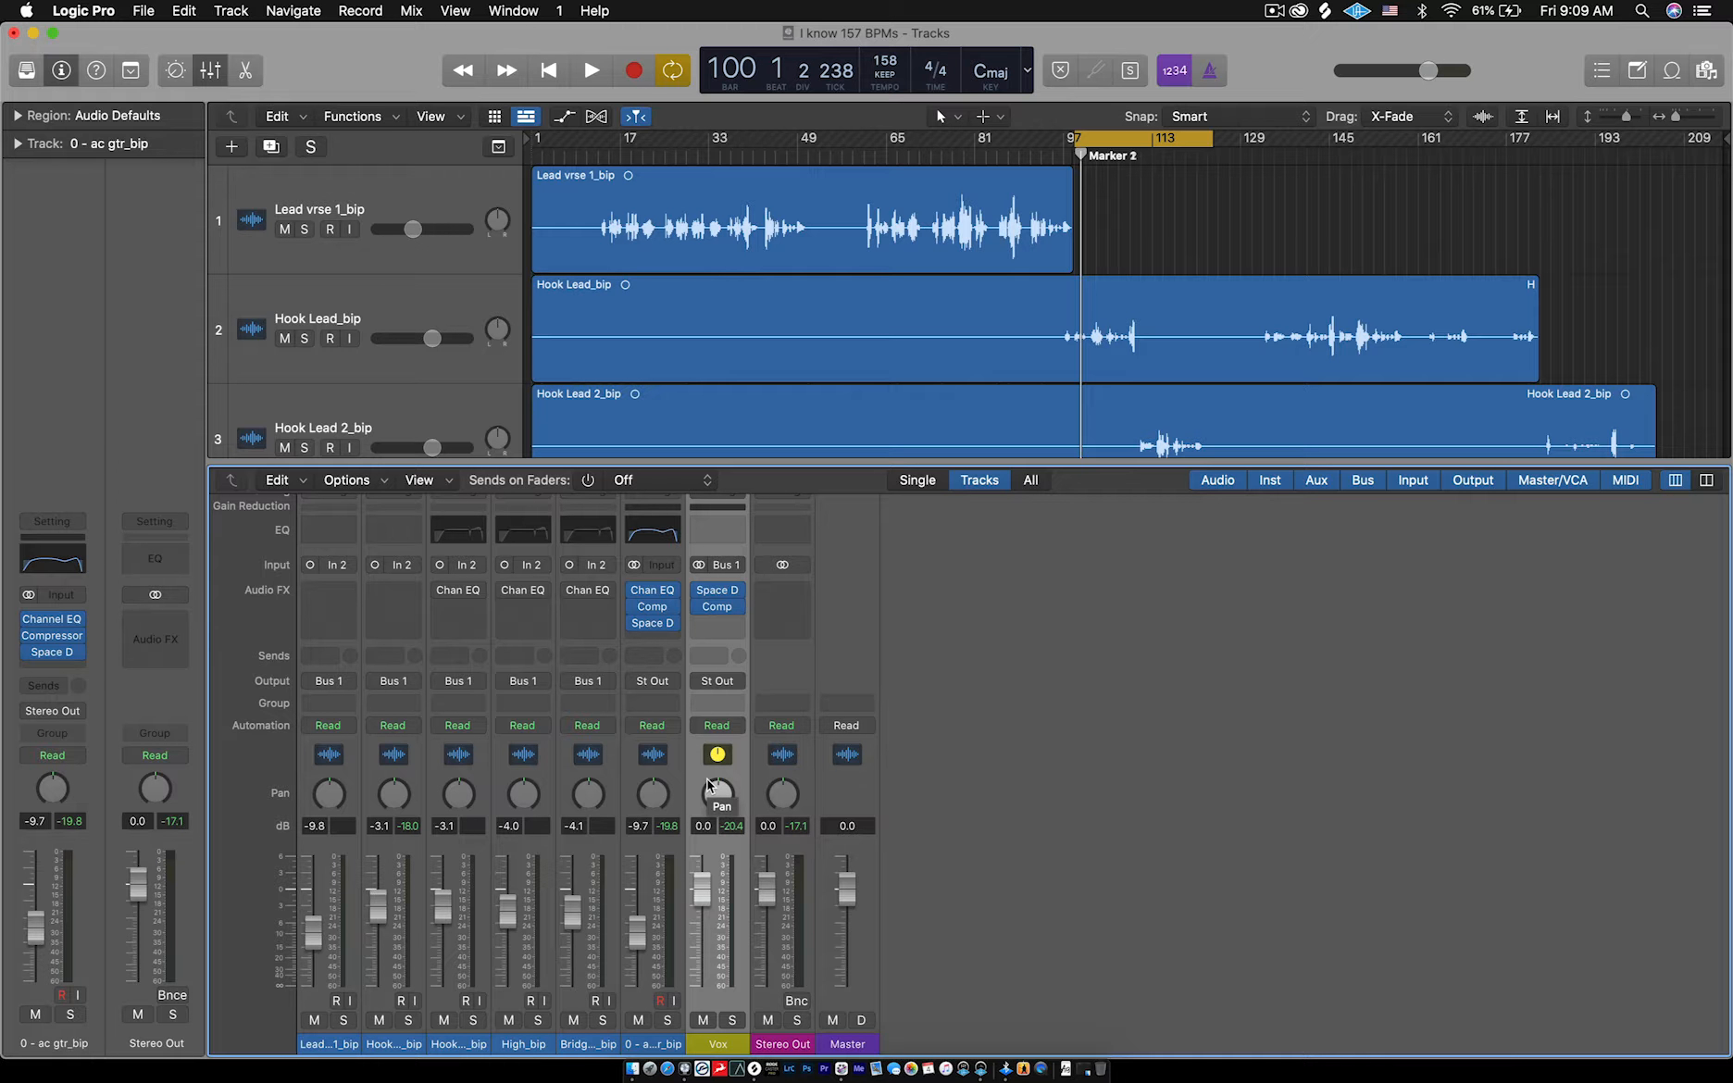
pyautogui.click(389, 1044)
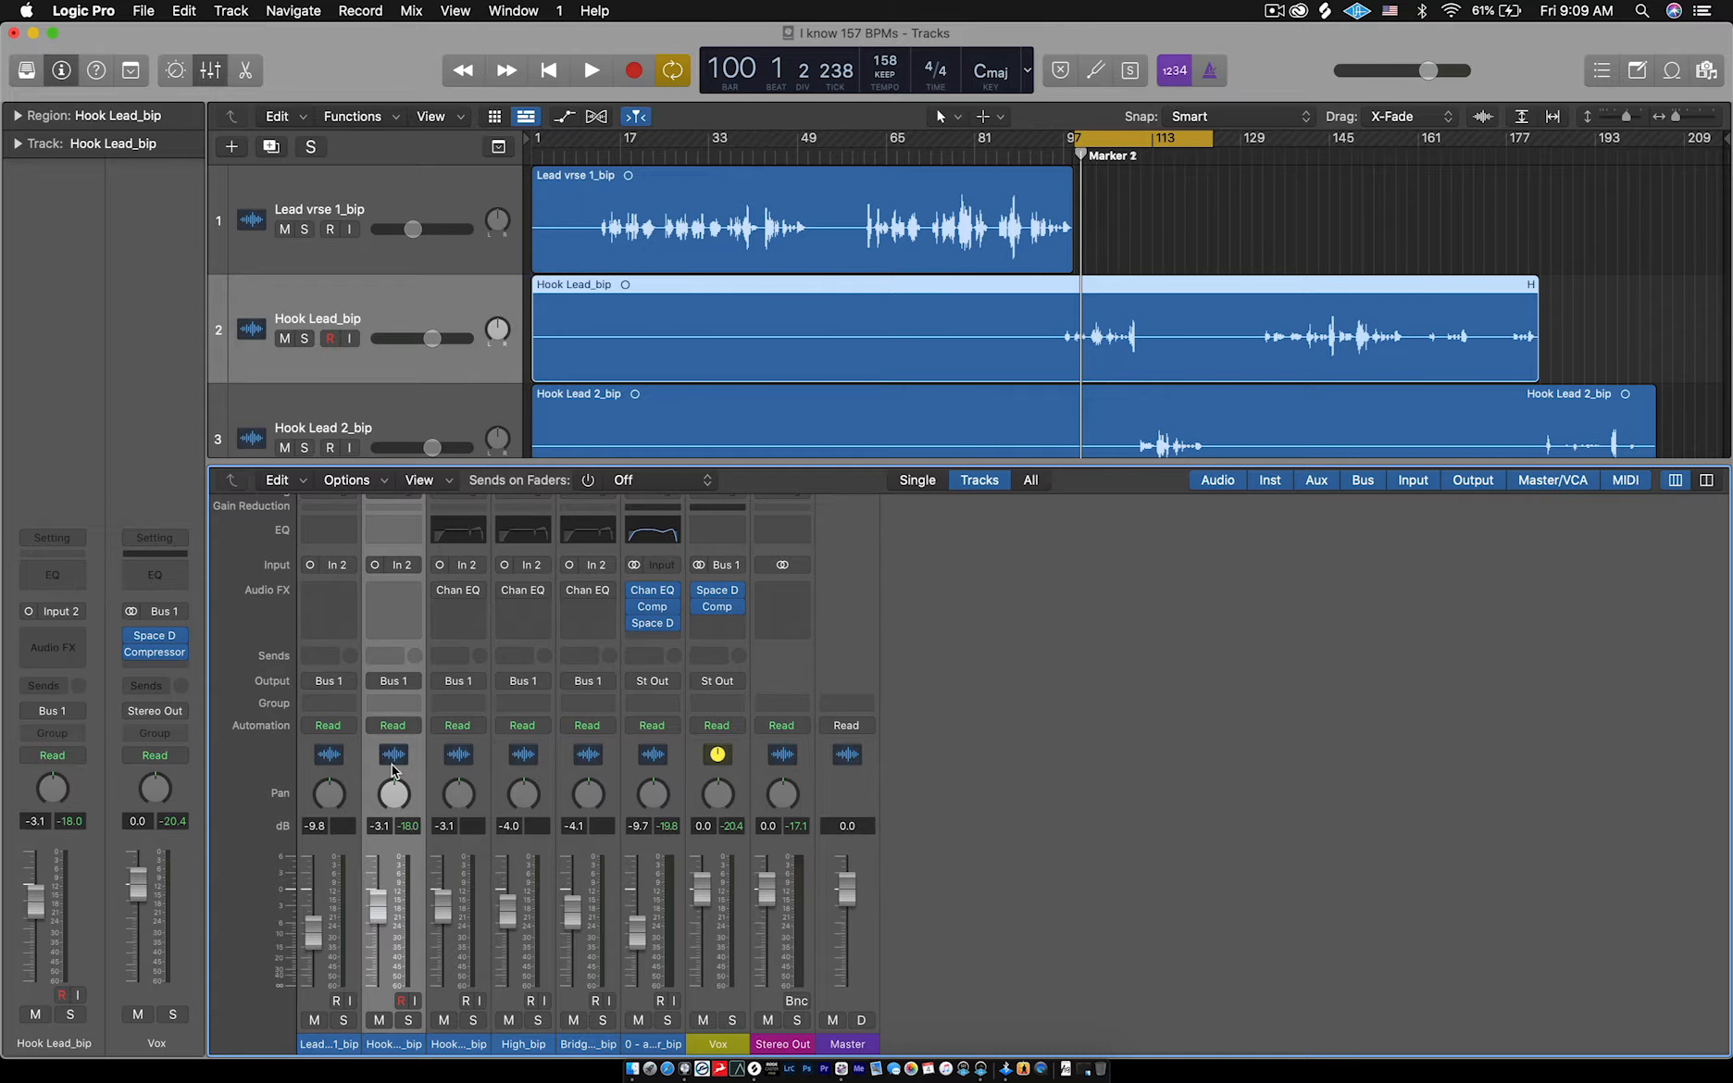
pyautogui.click(326, 1042)
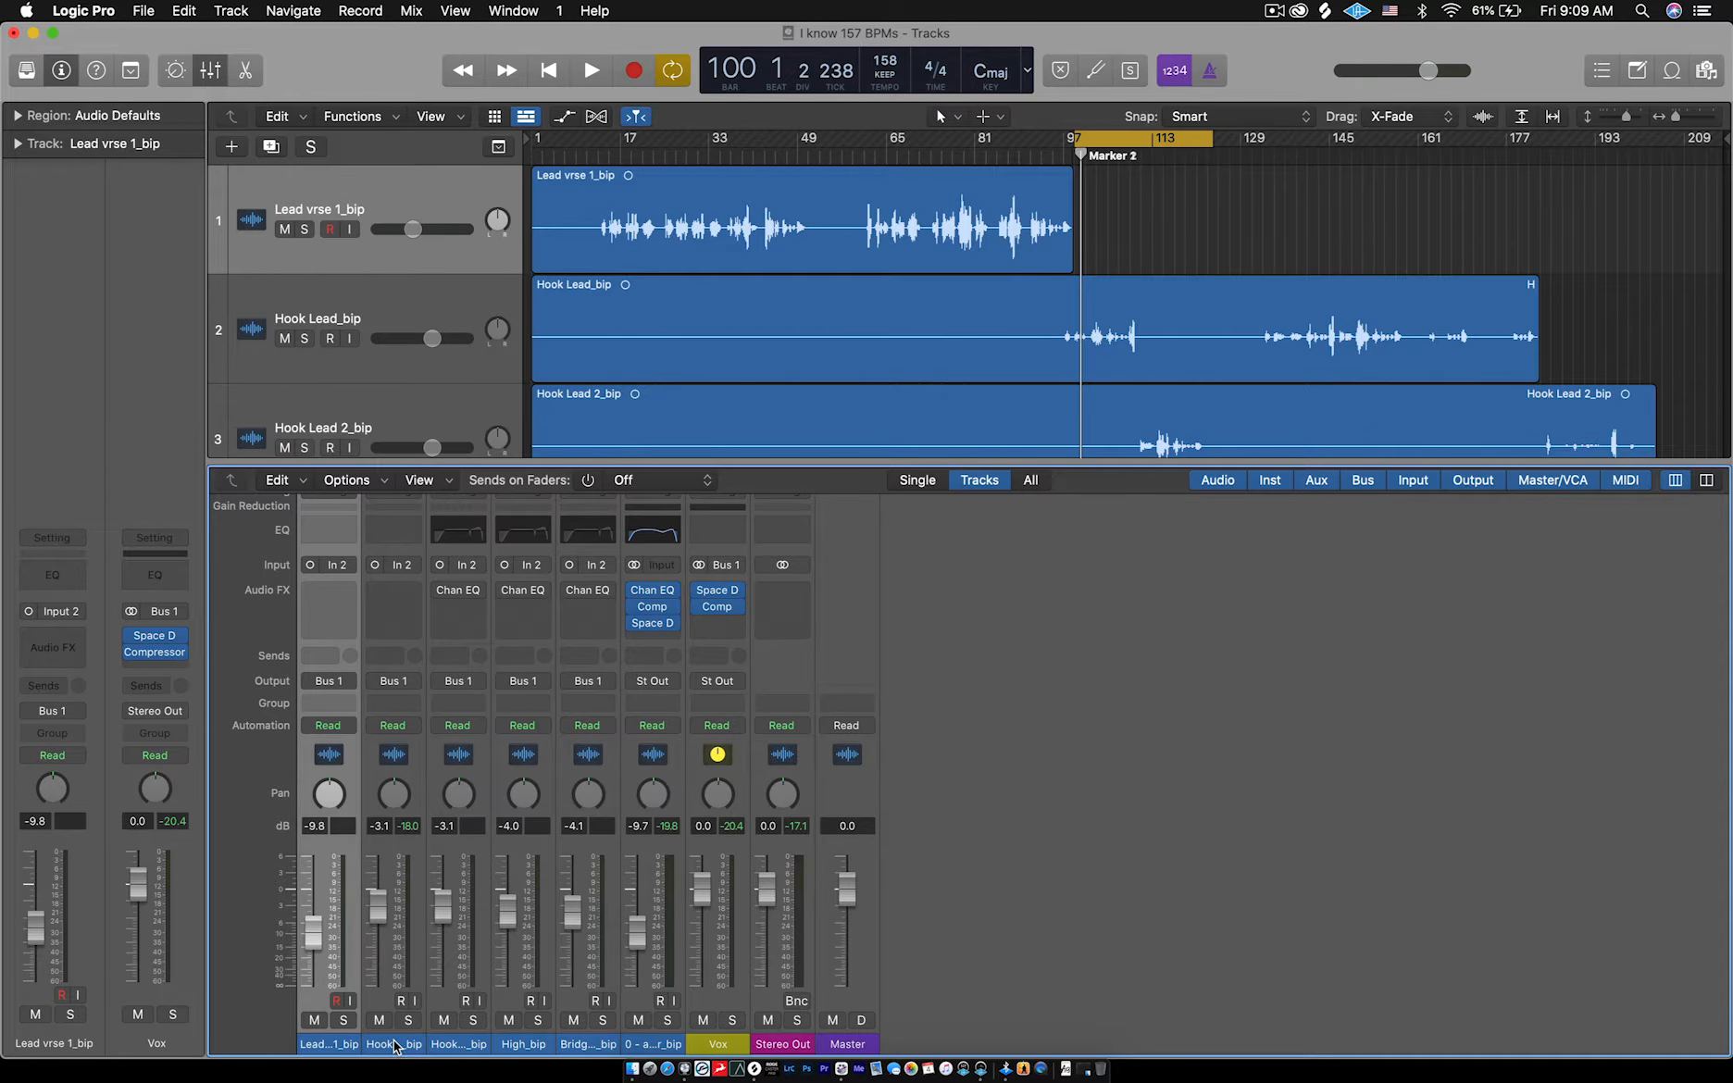
pyautogui.click(395, 1044)
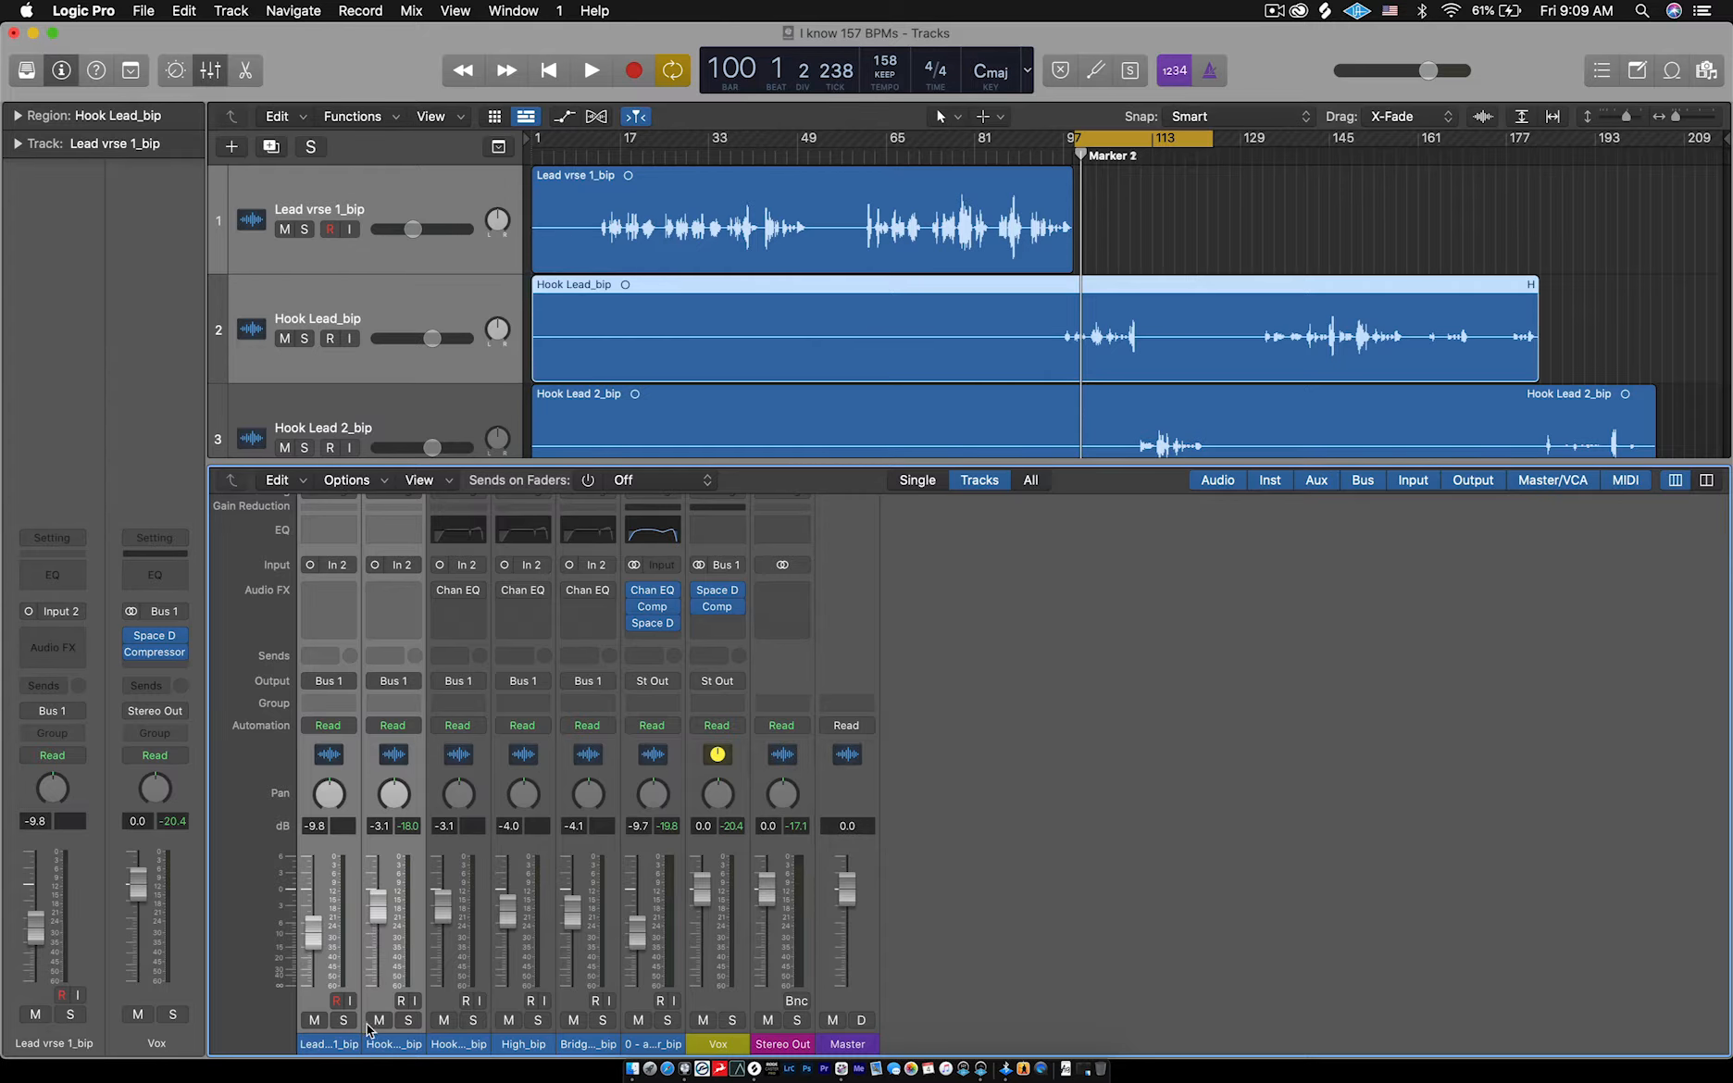
pyautogui.hotkey('alt', 'c')
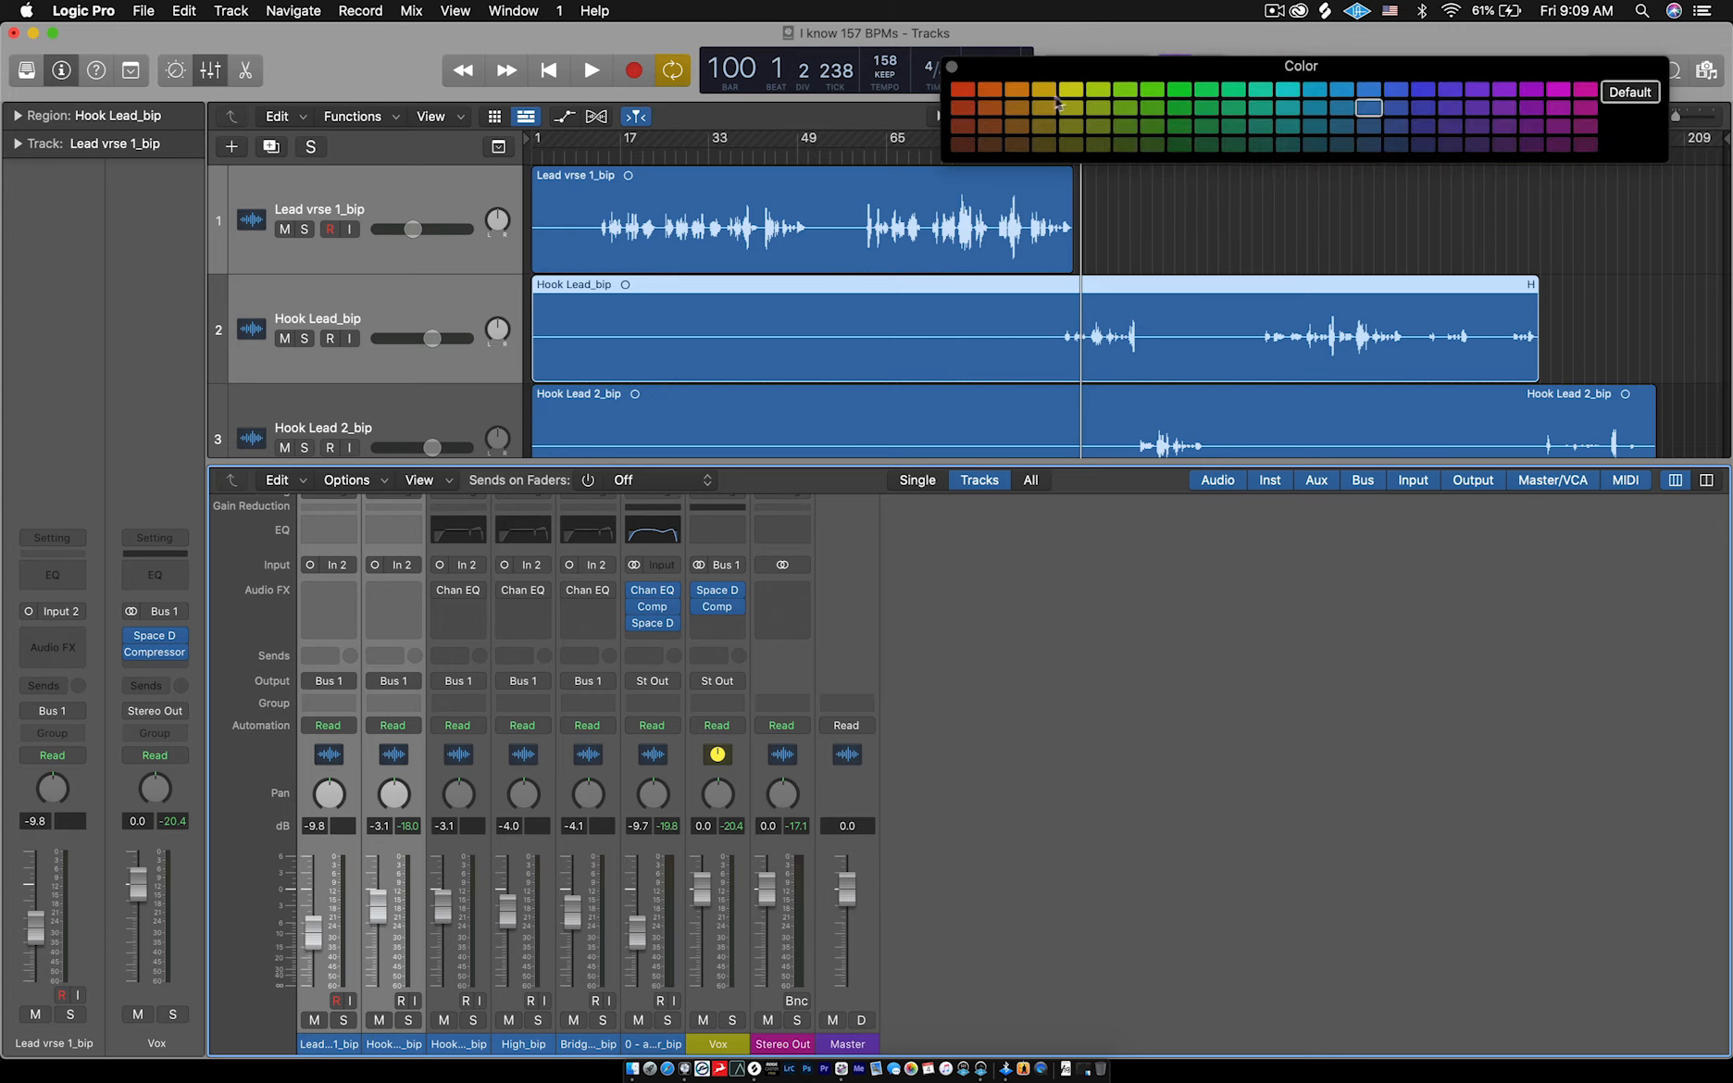
pyautogui.click(952, 66)
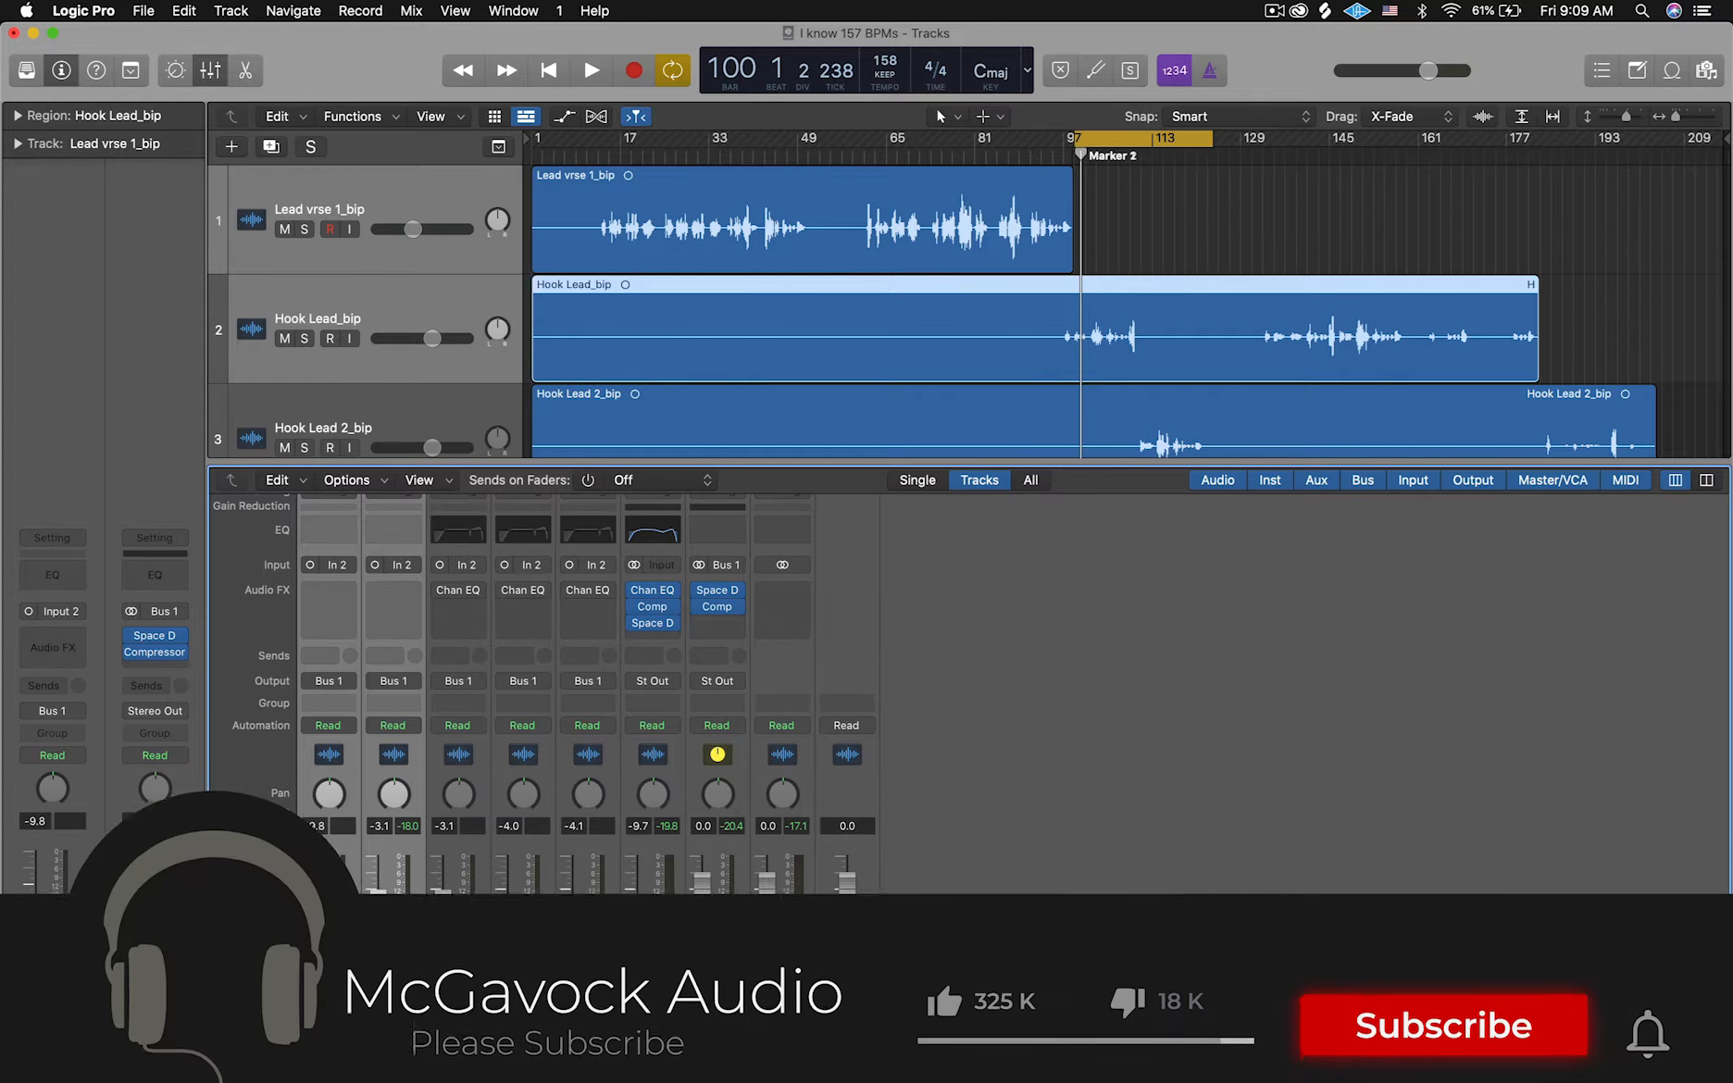
# Recolor the Vox bus channel strip to a brighter yellow.
pyautogui.click(717, 1063)
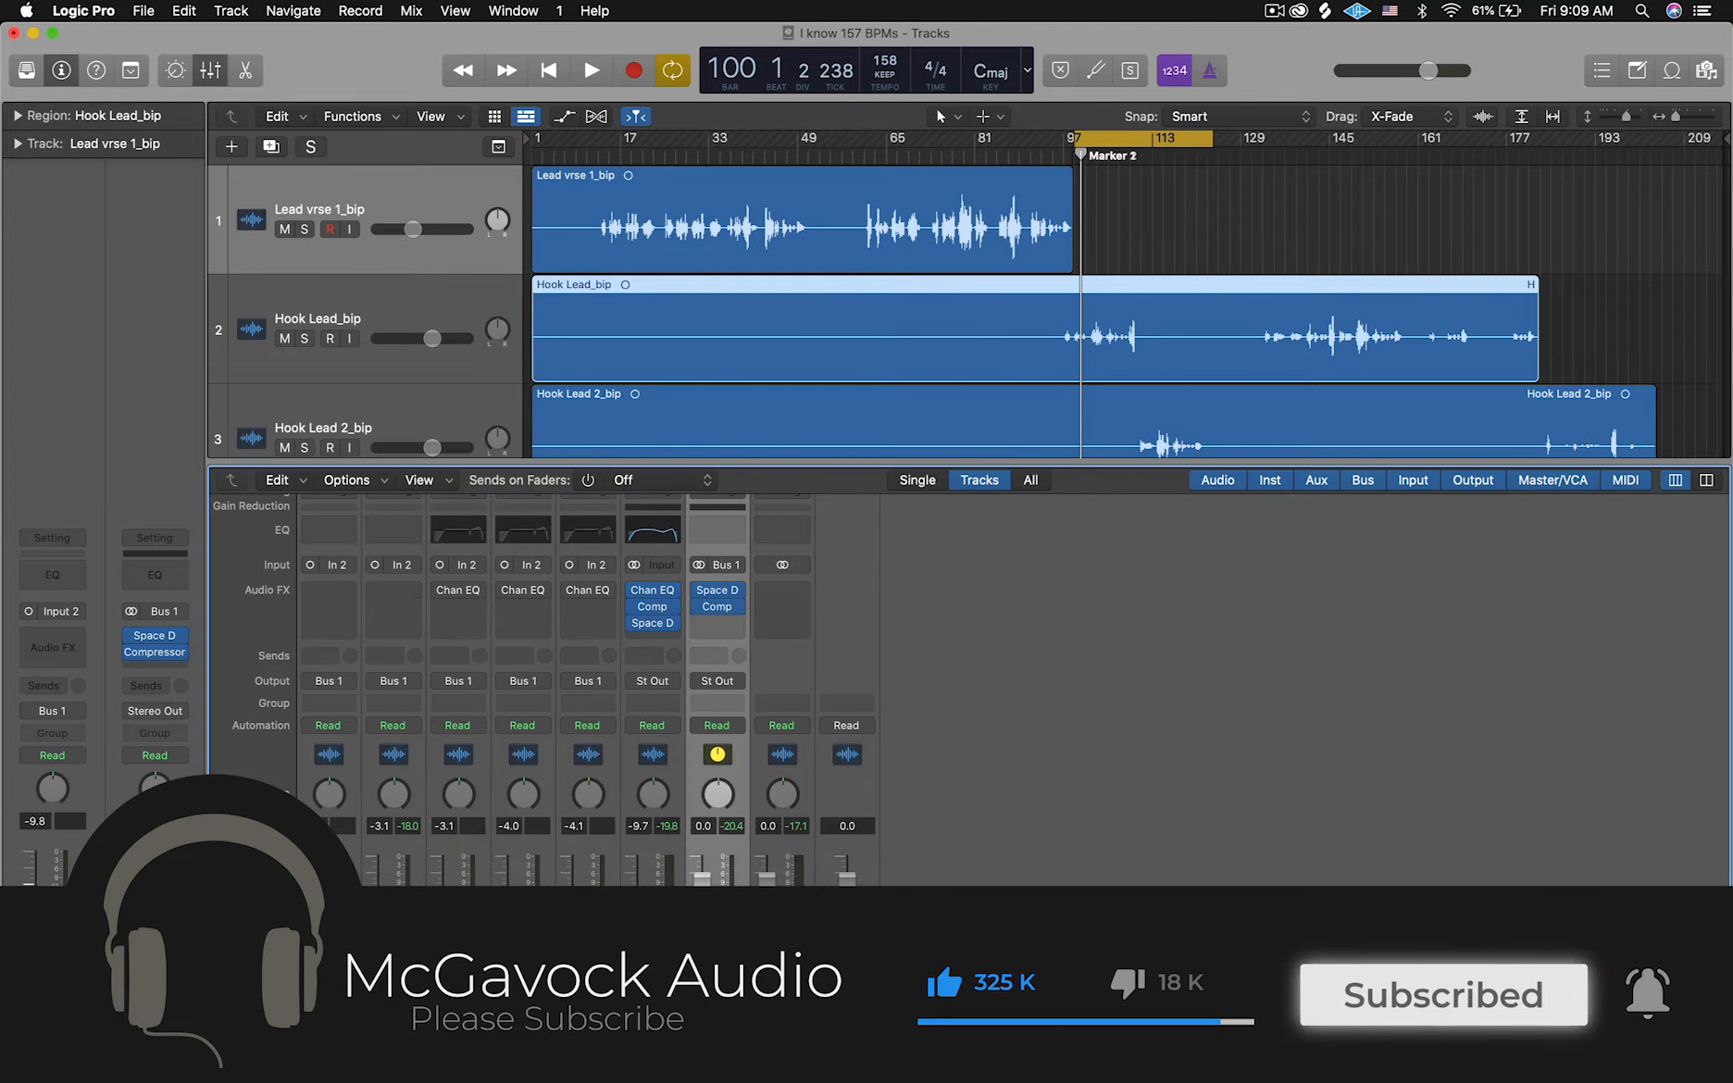
pyautogui.hotkey('alt', 'c')
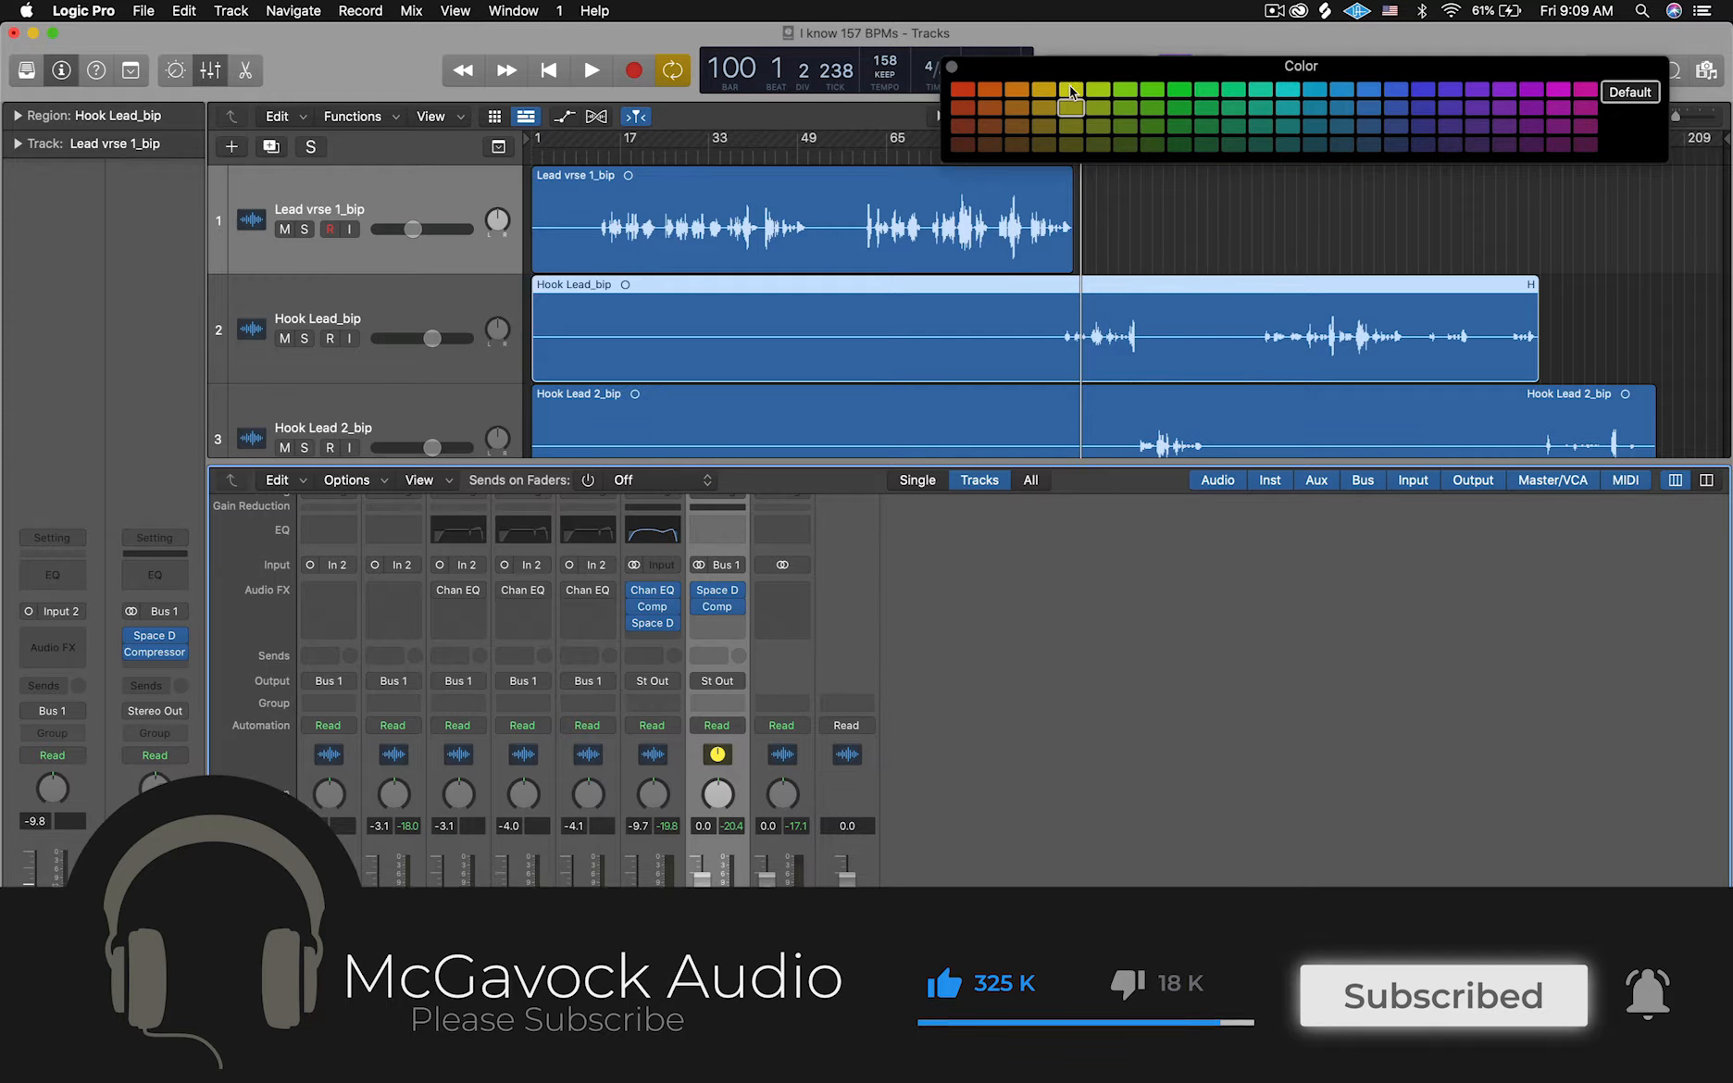
pyautogui.click(951, 67)
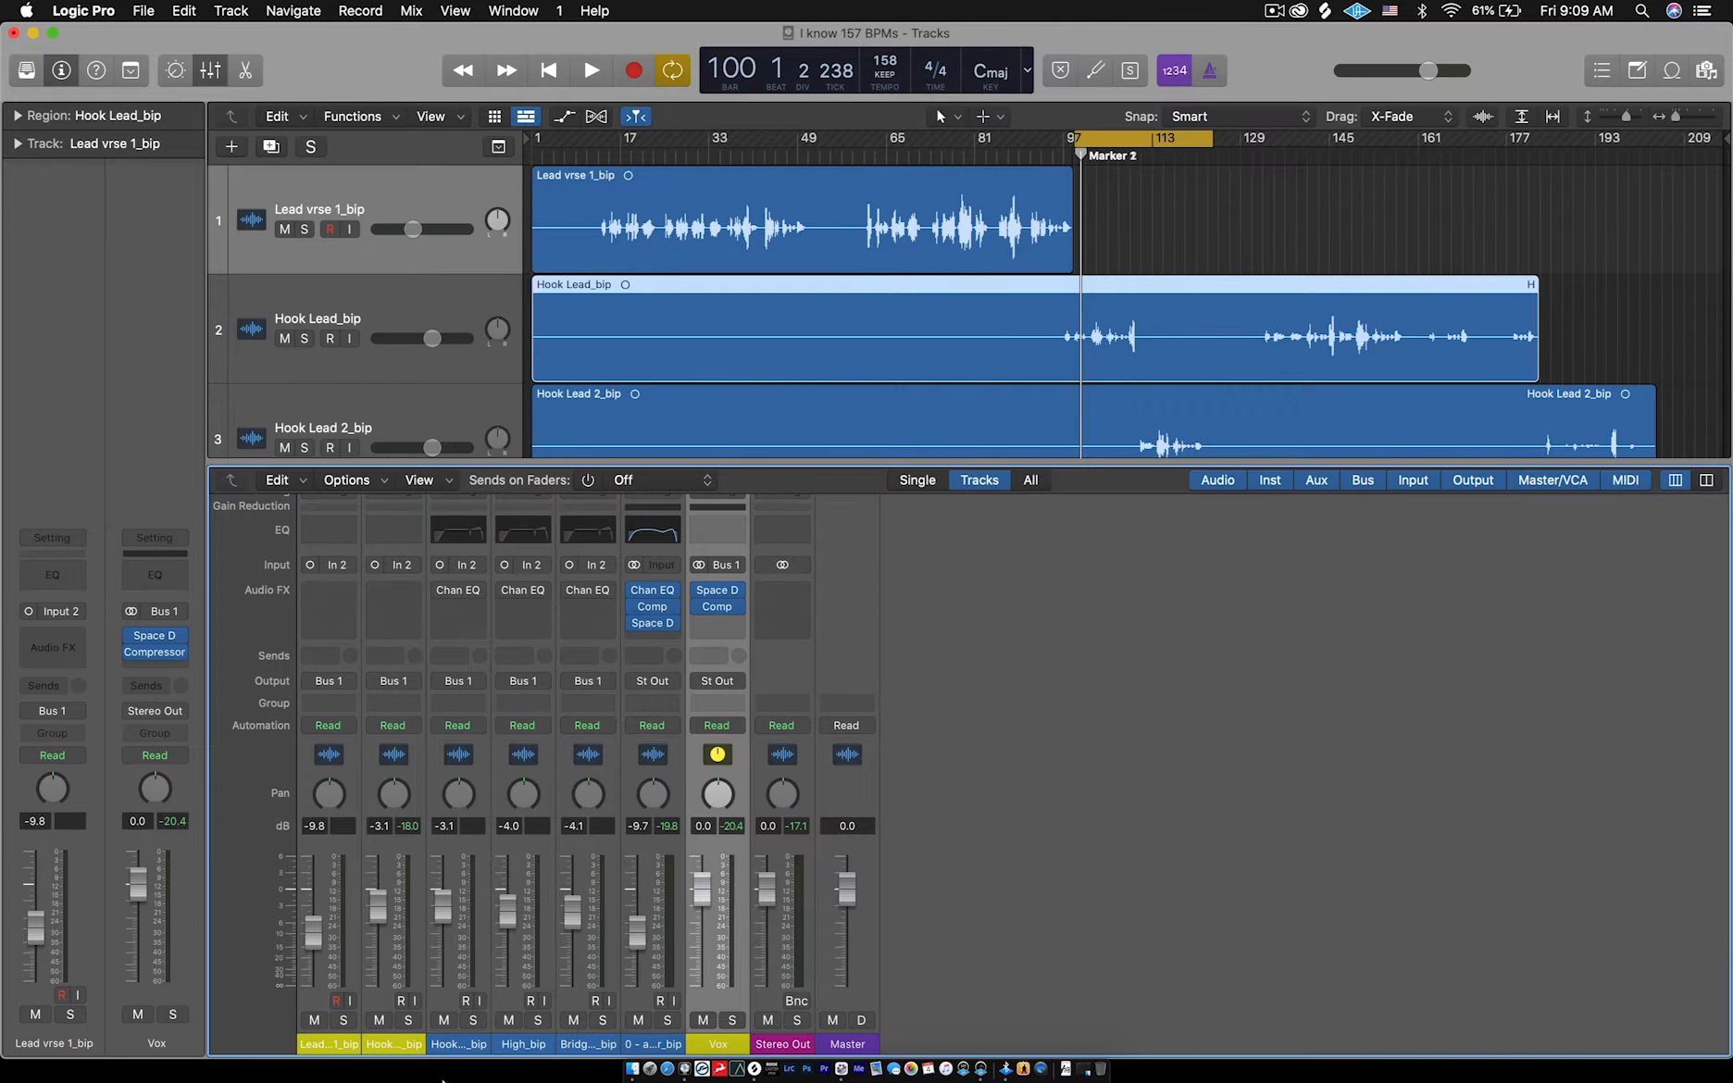
pyautogui.click(1086, 827)
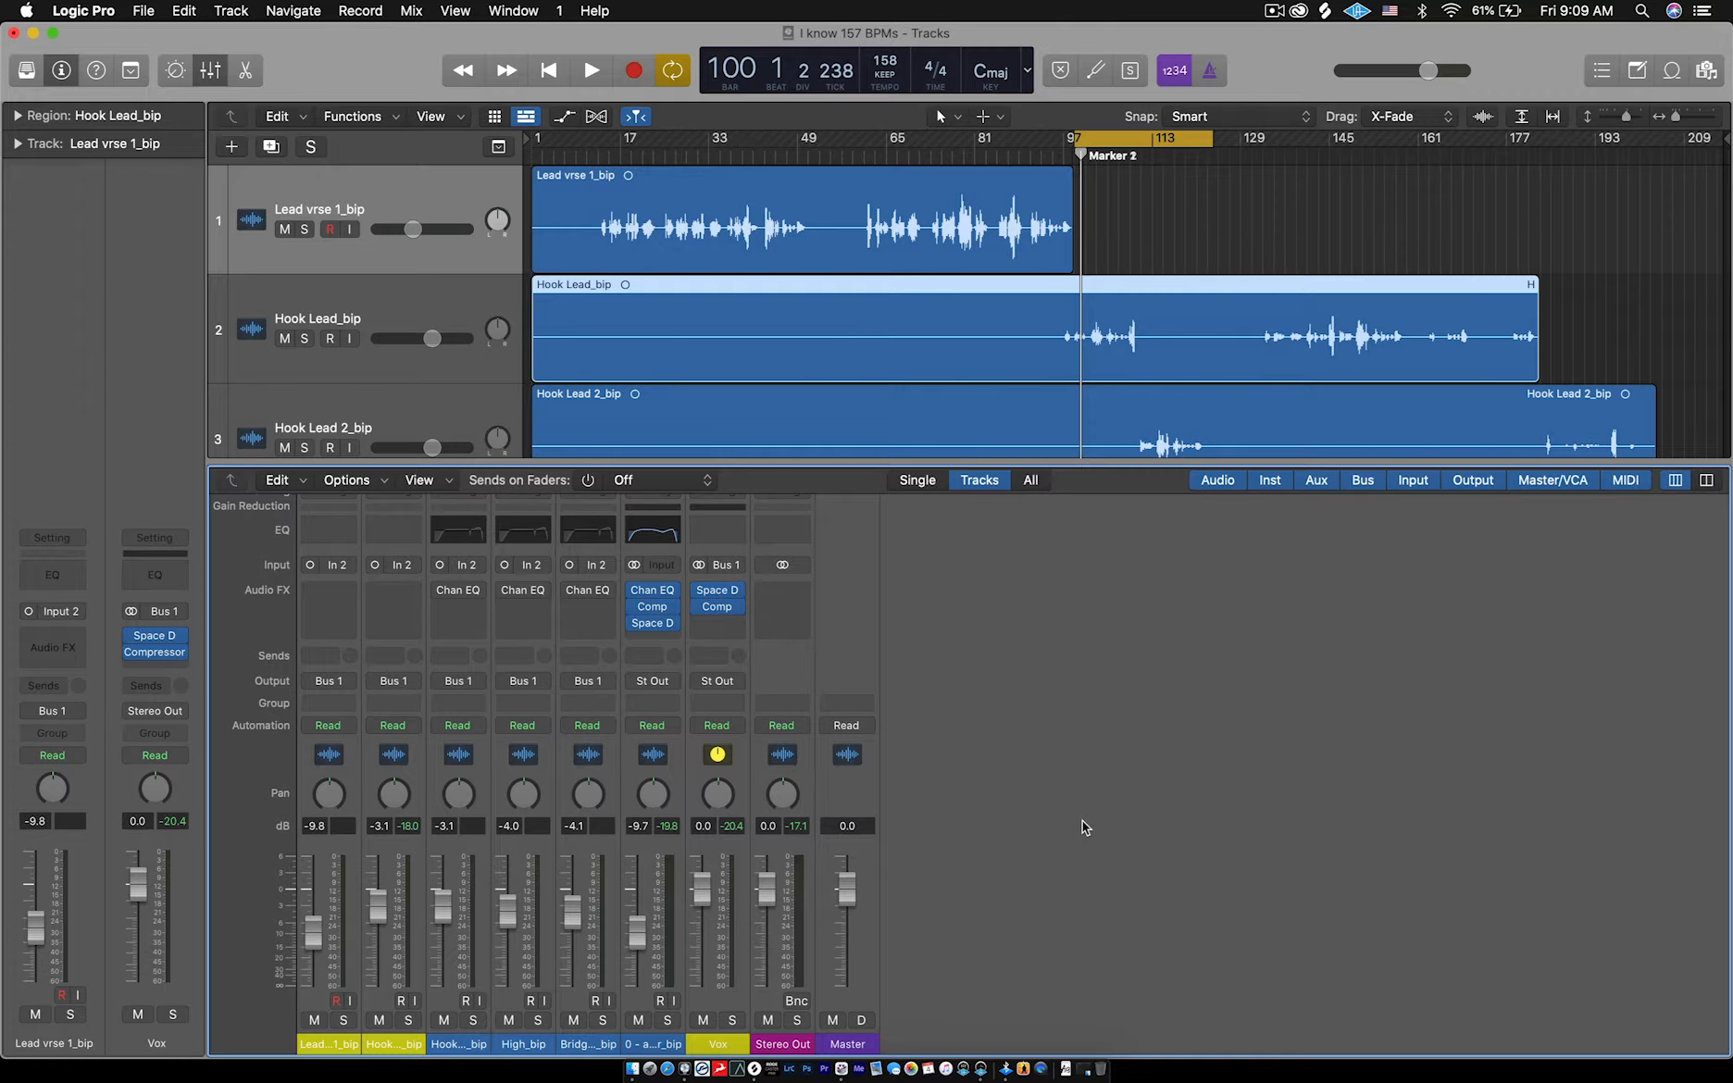
# Insert a mono Echo delay below the Compressor on the Vox bus and move its window clear of the channel strips.
pyautogui.press('x')
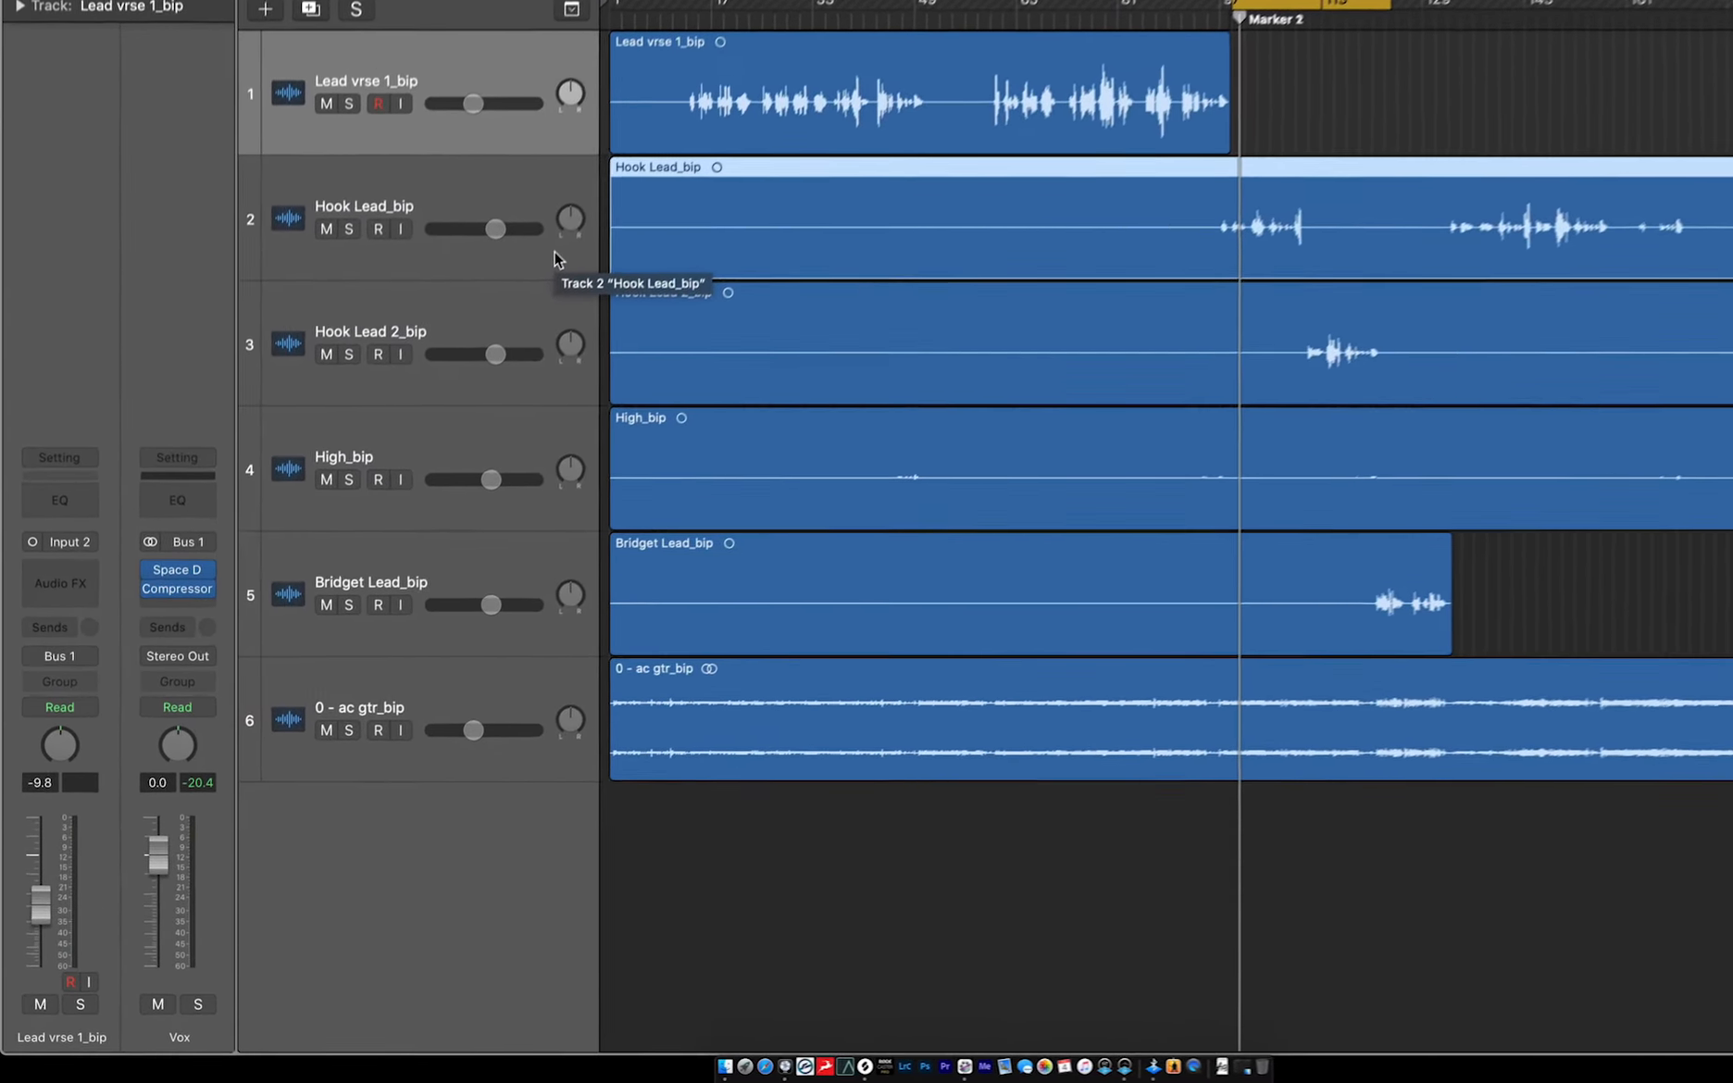
pyautogui.press('x')
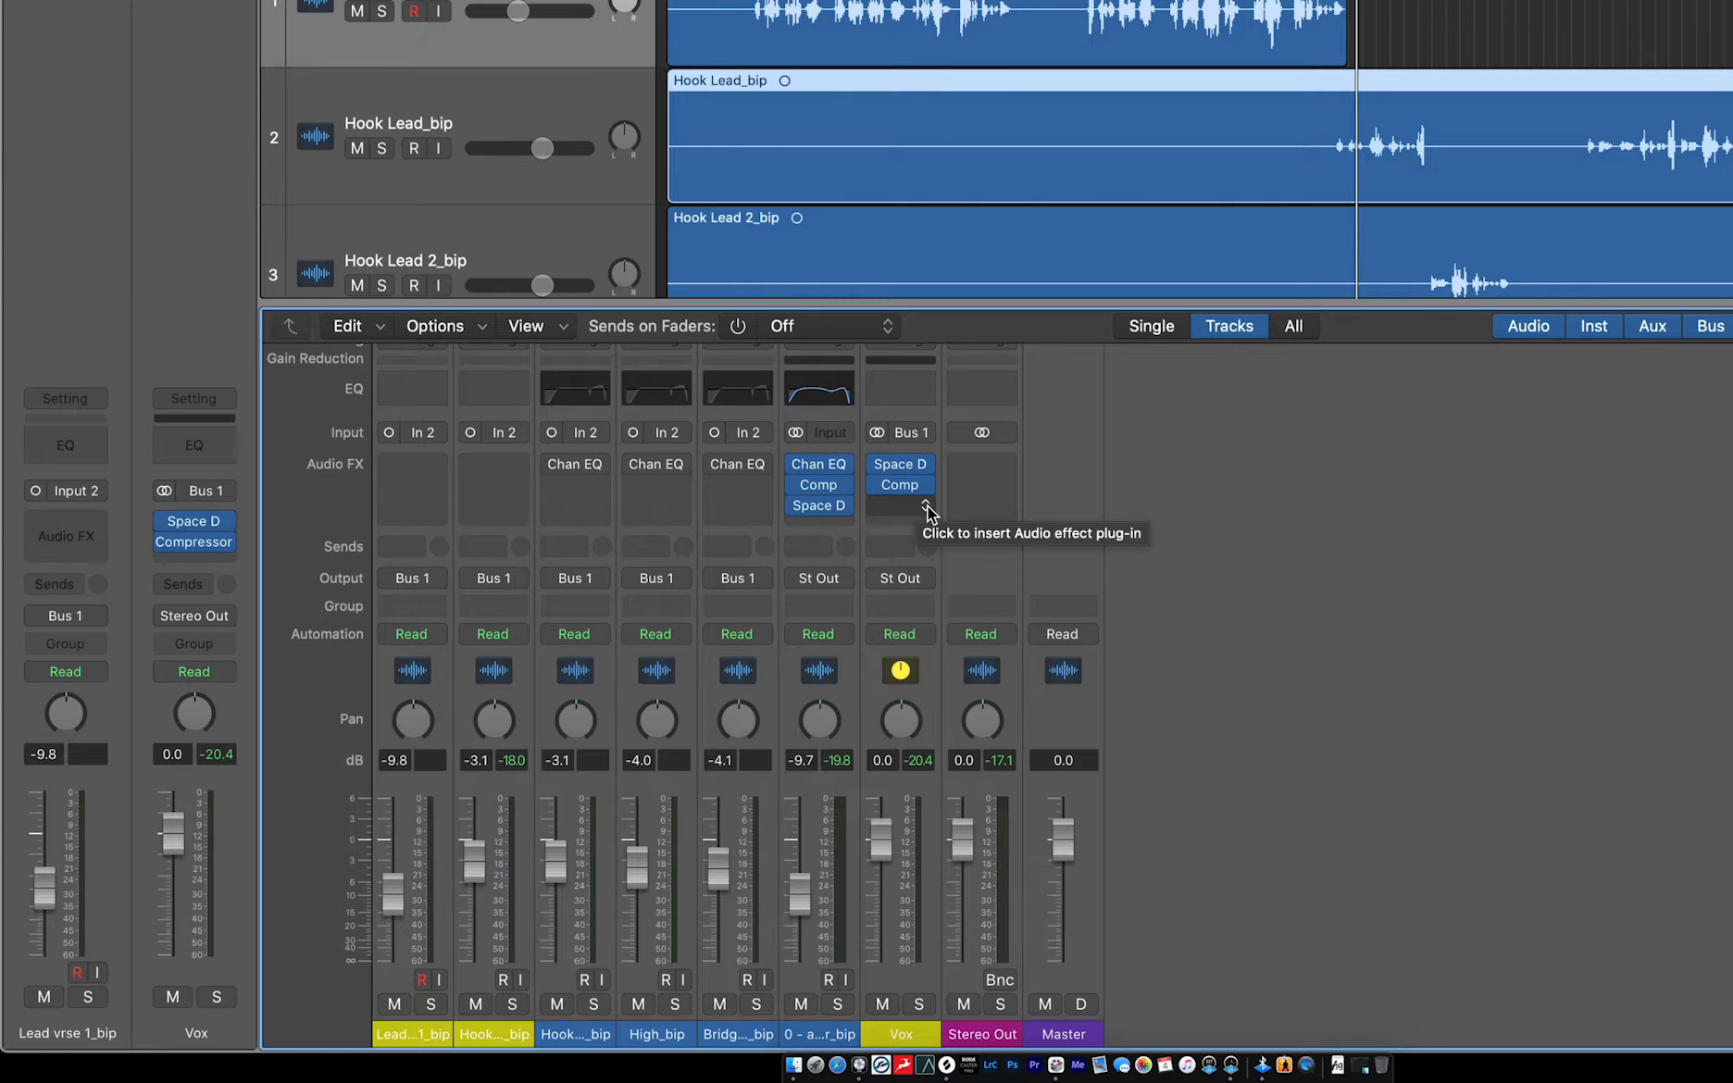
pyautogui.click(926, 505)
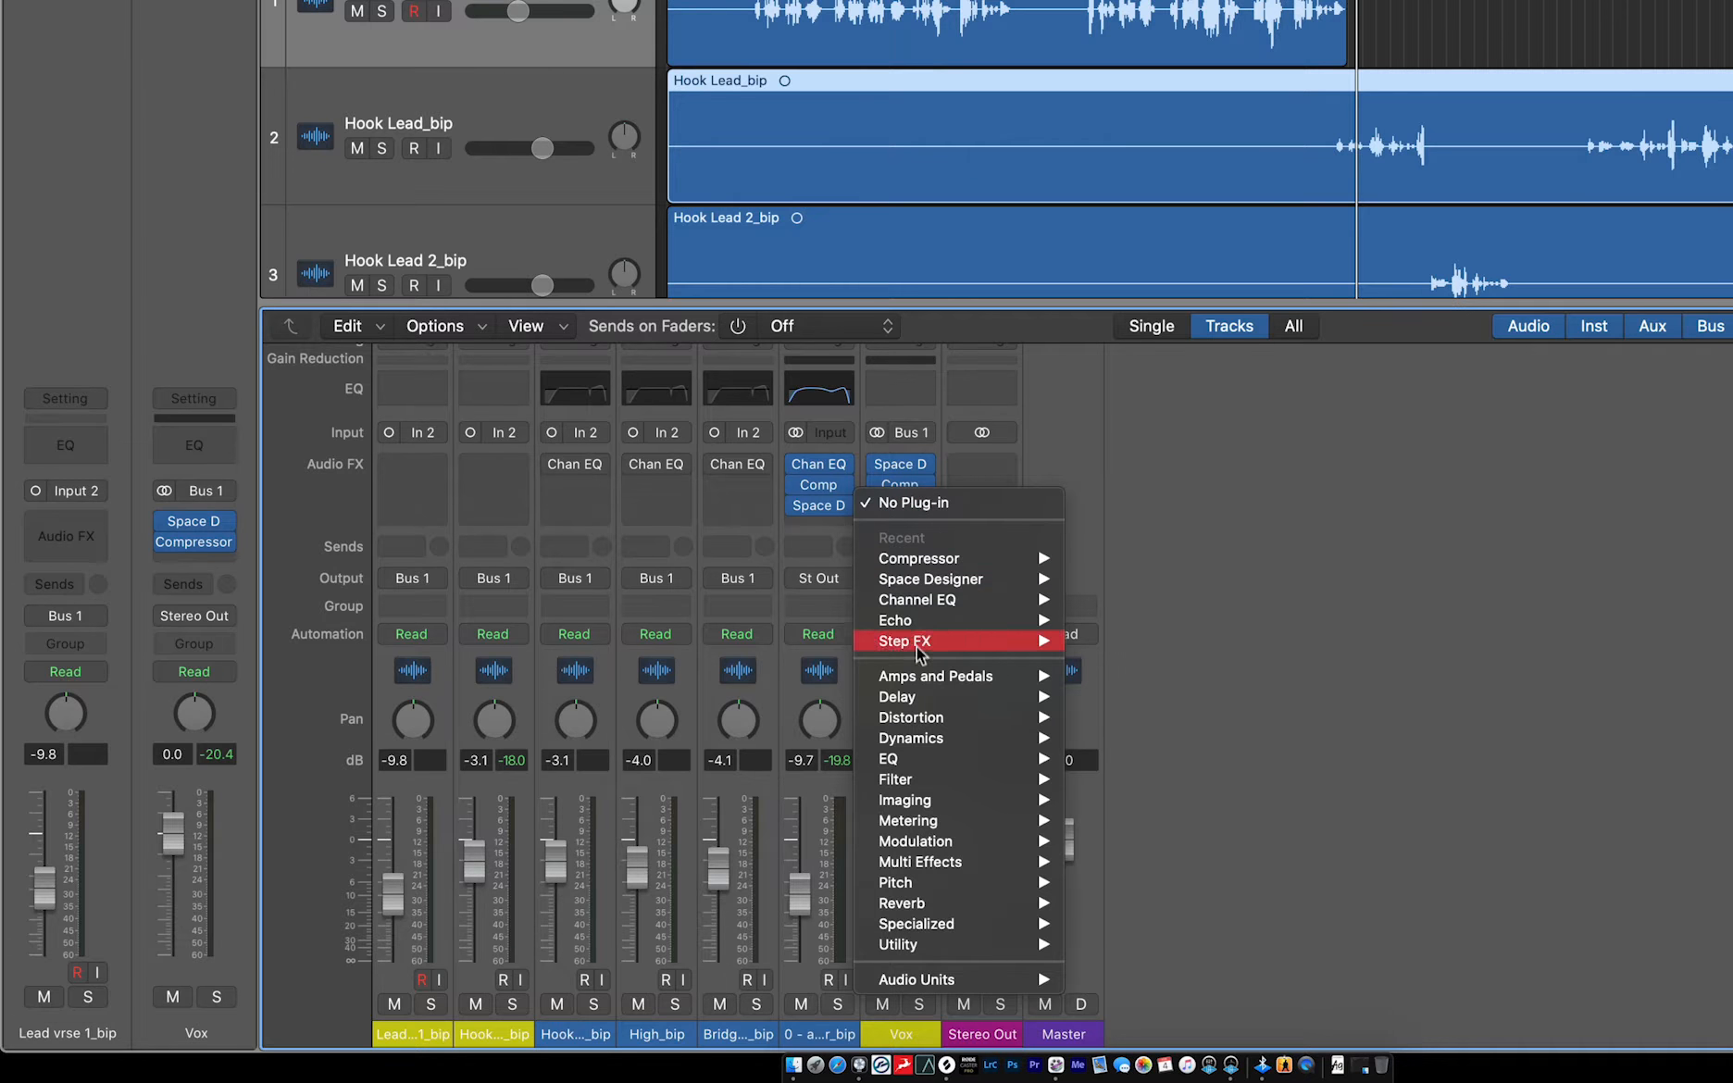
pyautogui.moveTo(892, 706)
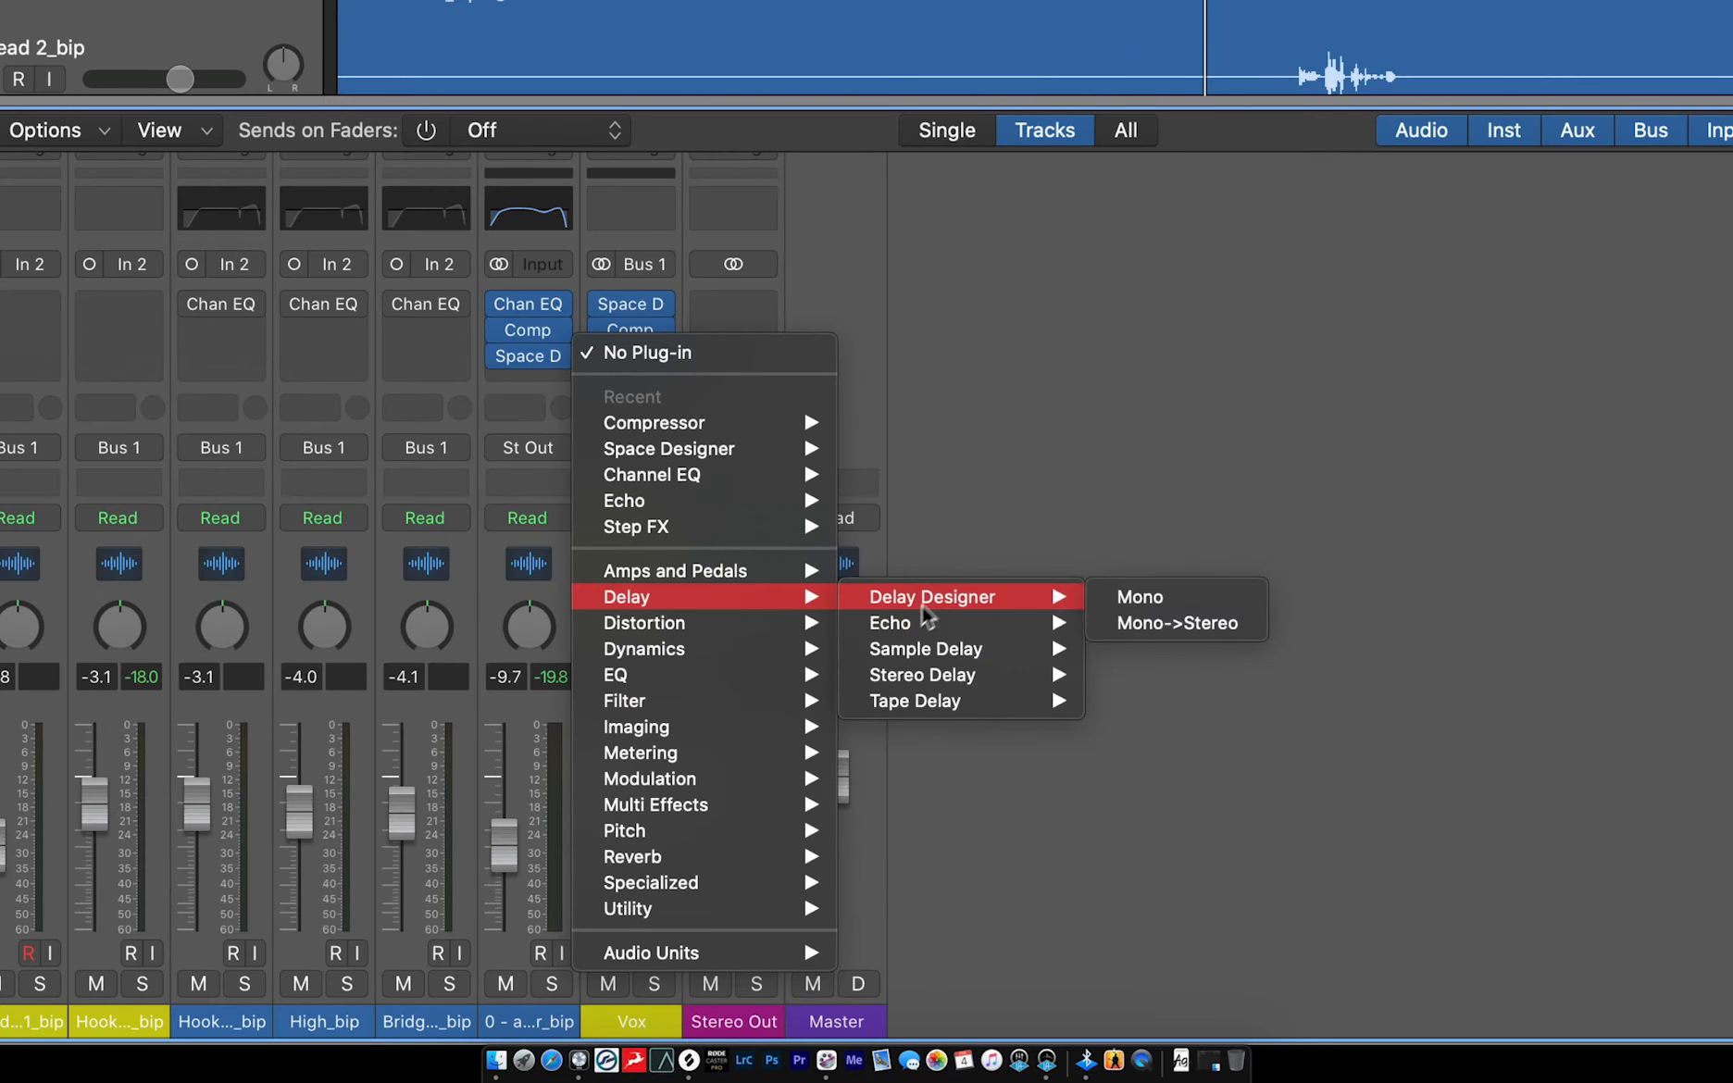
pyautogui.moveTo(1101, 721)
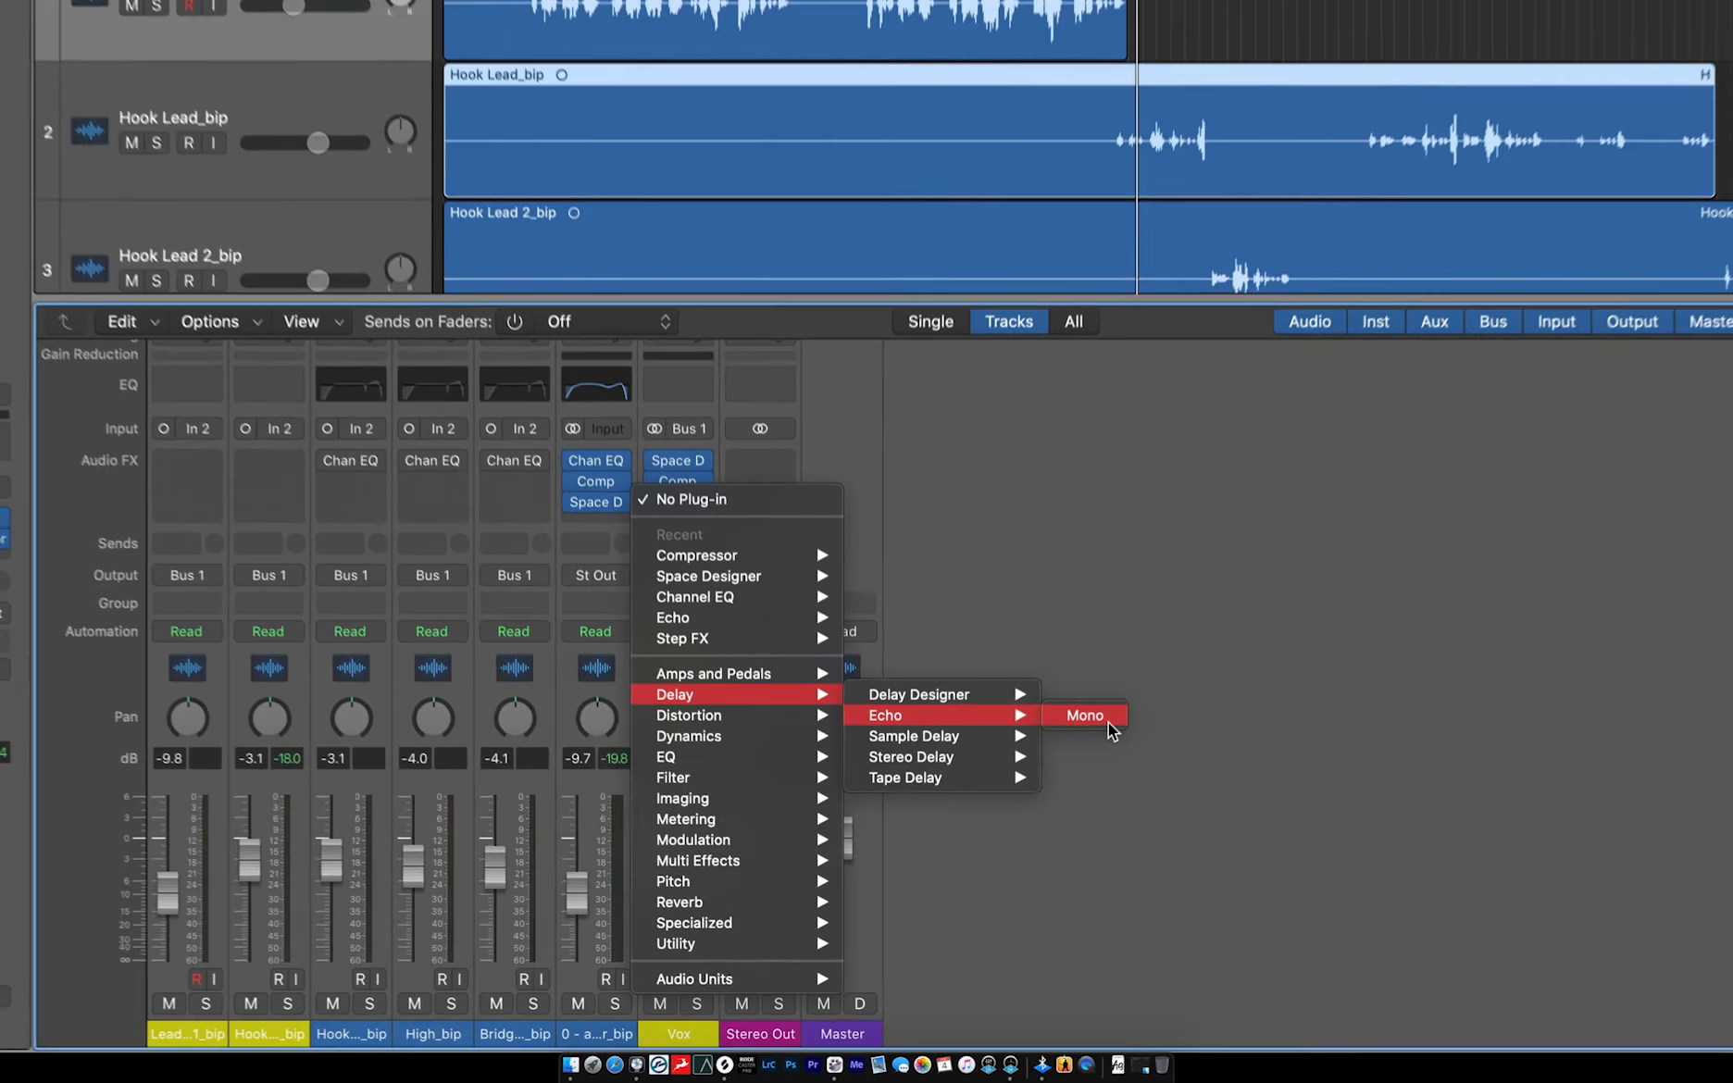
pyautogui.click(1111, 718)
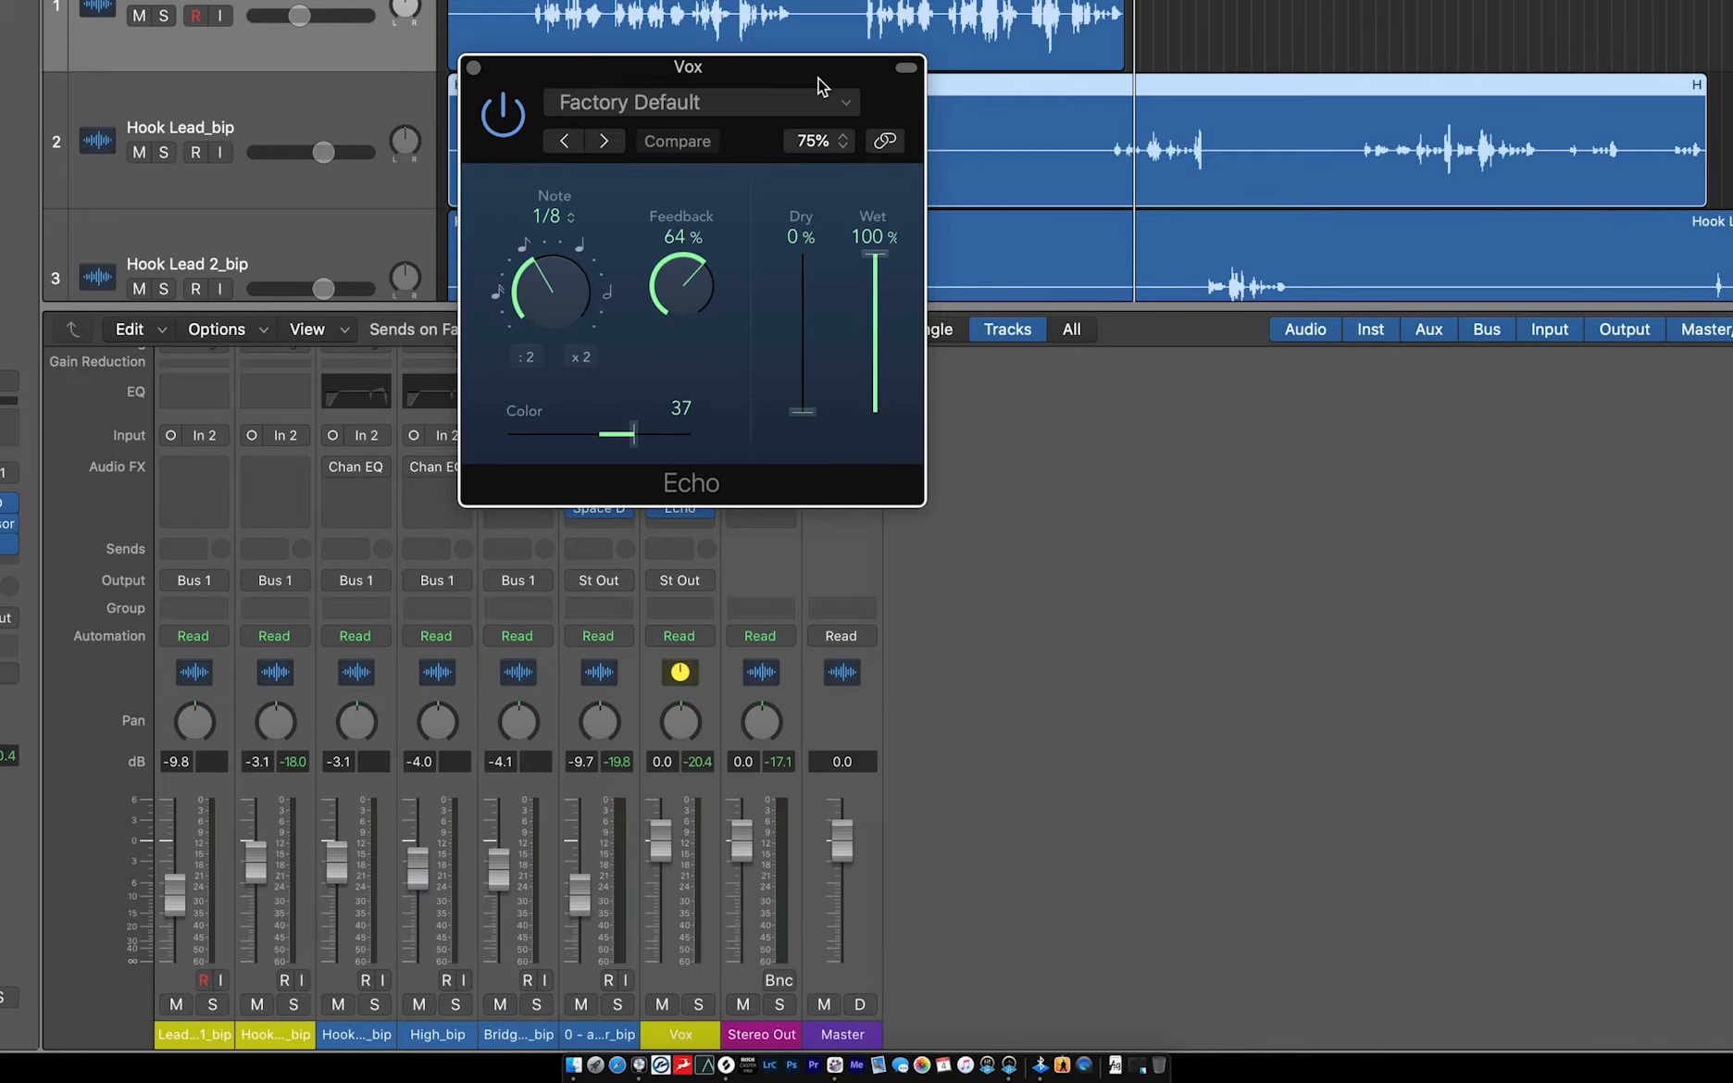
pyautogui.moveTo(819, 86); pyautogui.dragTo(1272, 382)
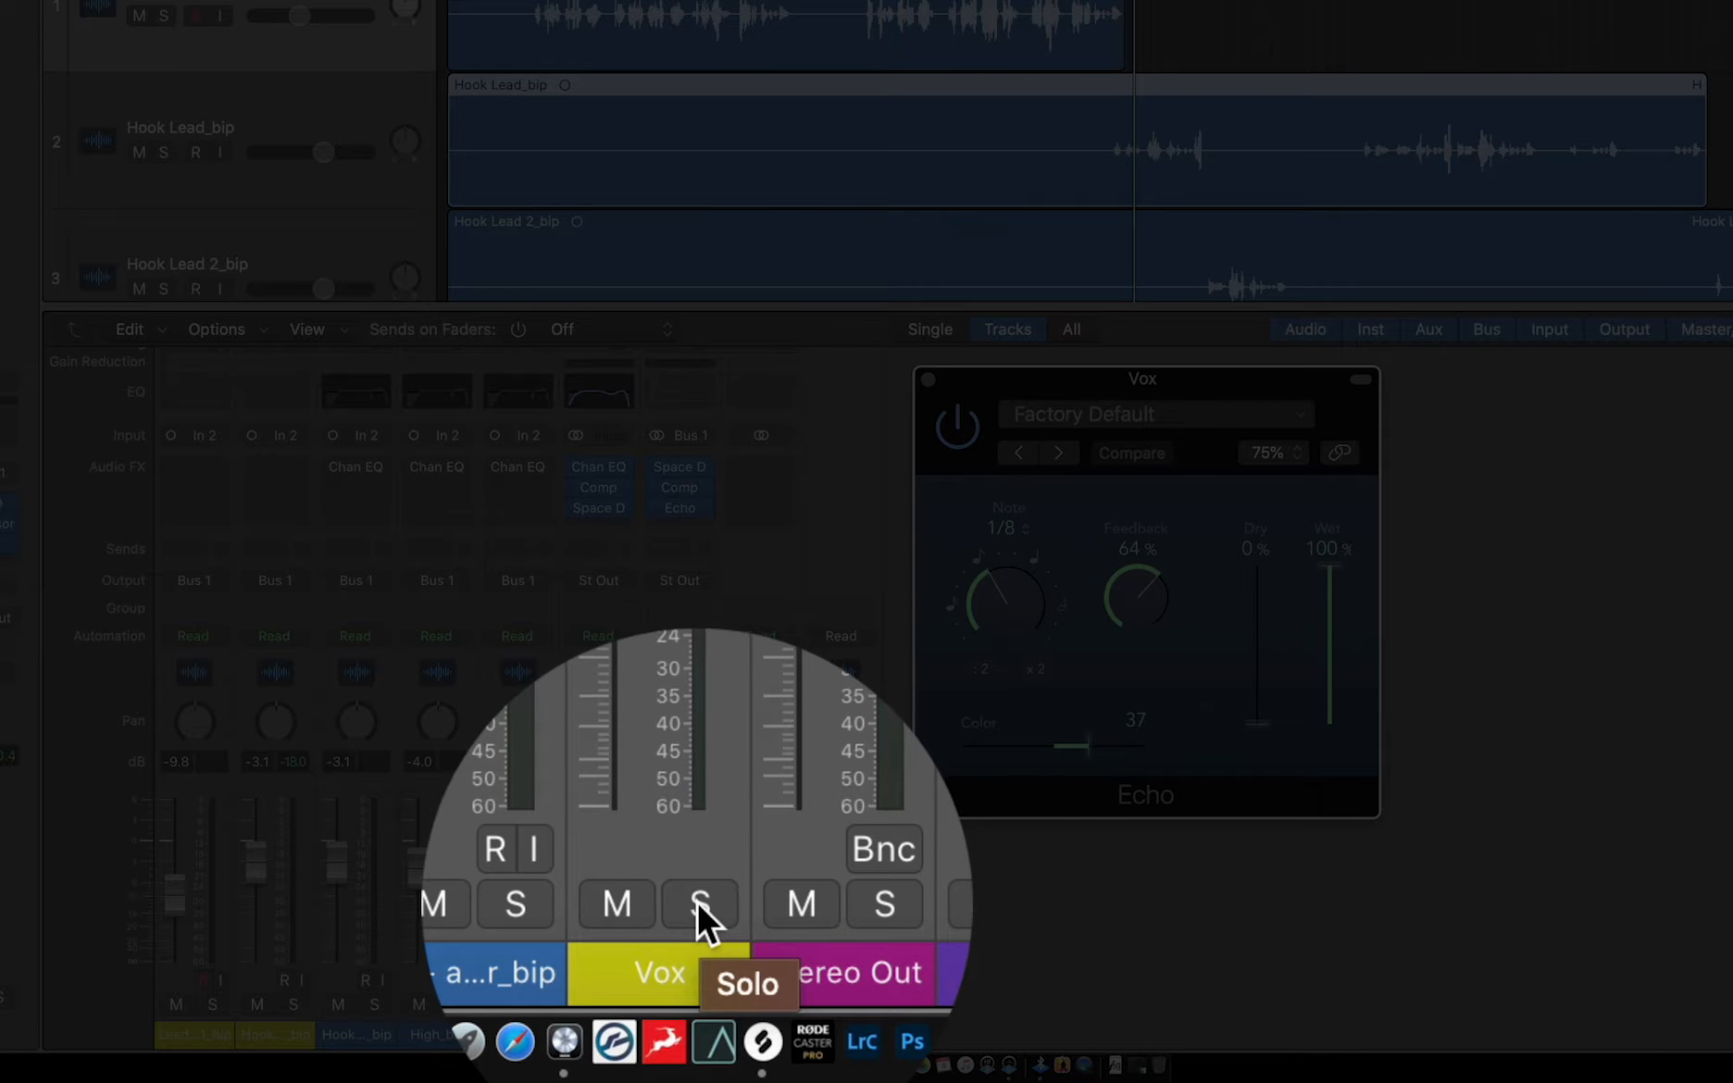
# Solo the Vox bus and play back the hook vocal to hear the Echo at its default settings.
pyautogui.click(698, 1005)
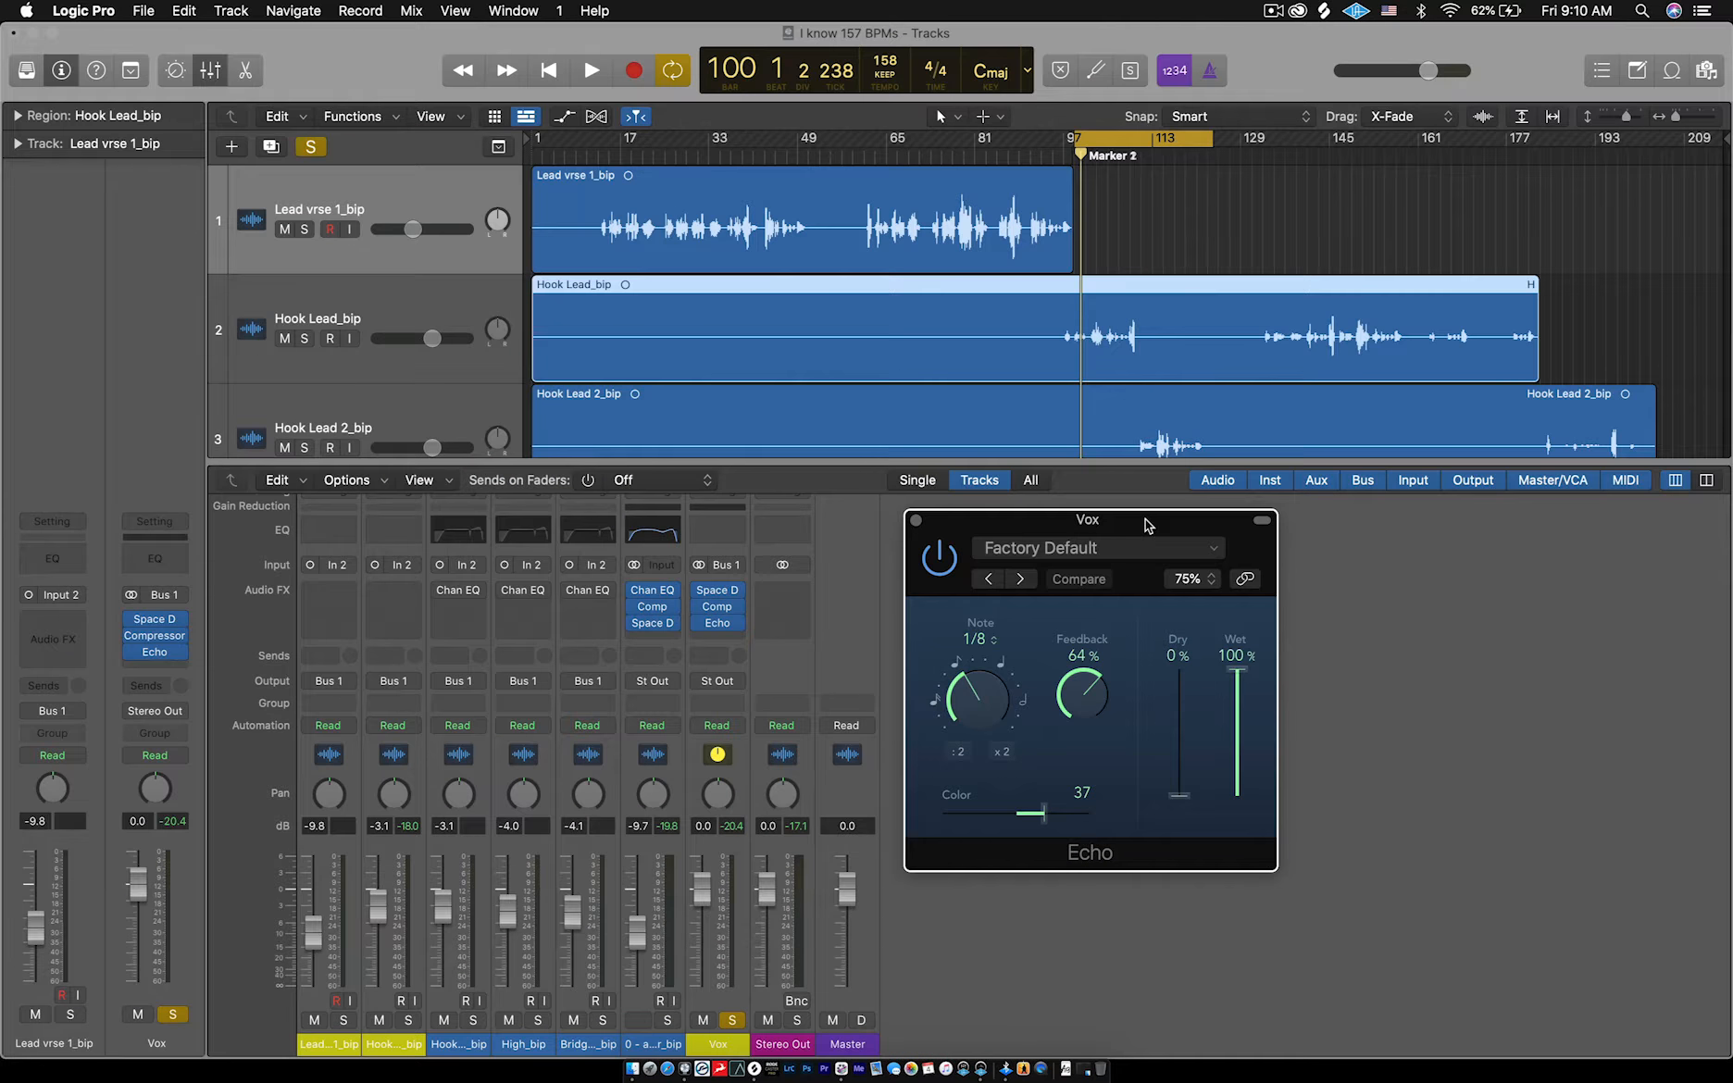
pyautogui.press('space')
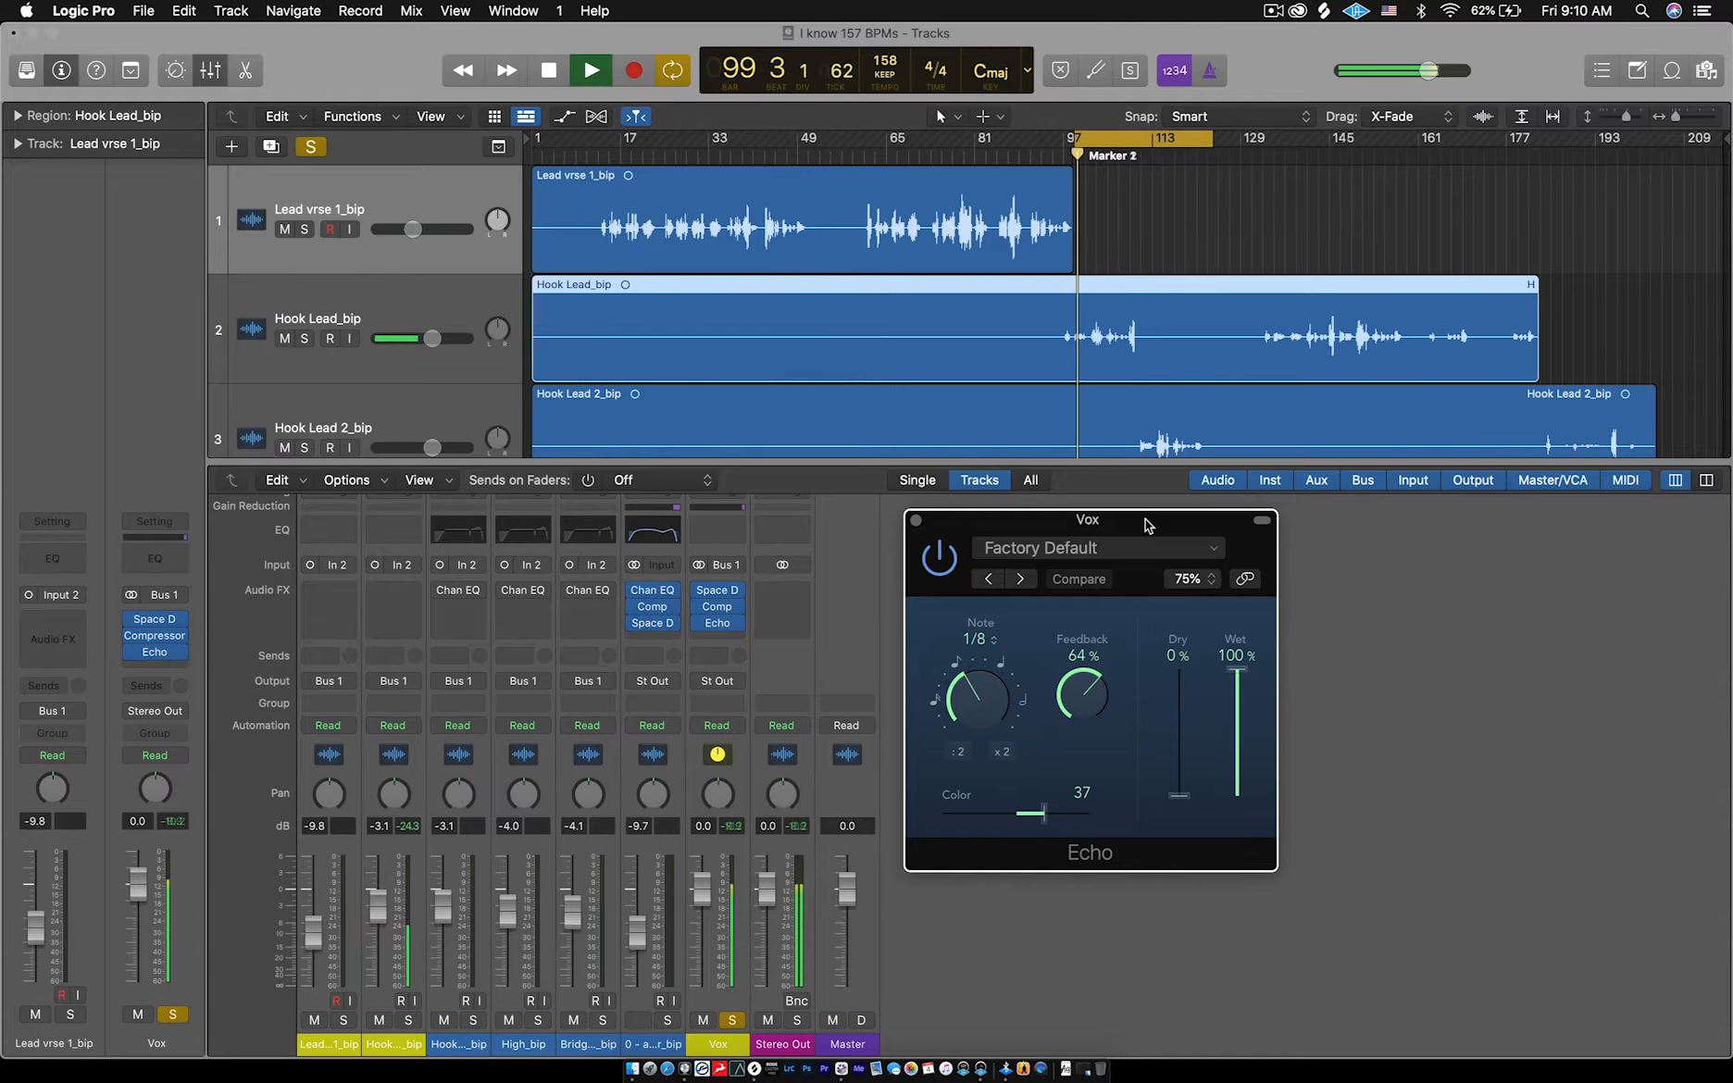
pyautogui.press('space')
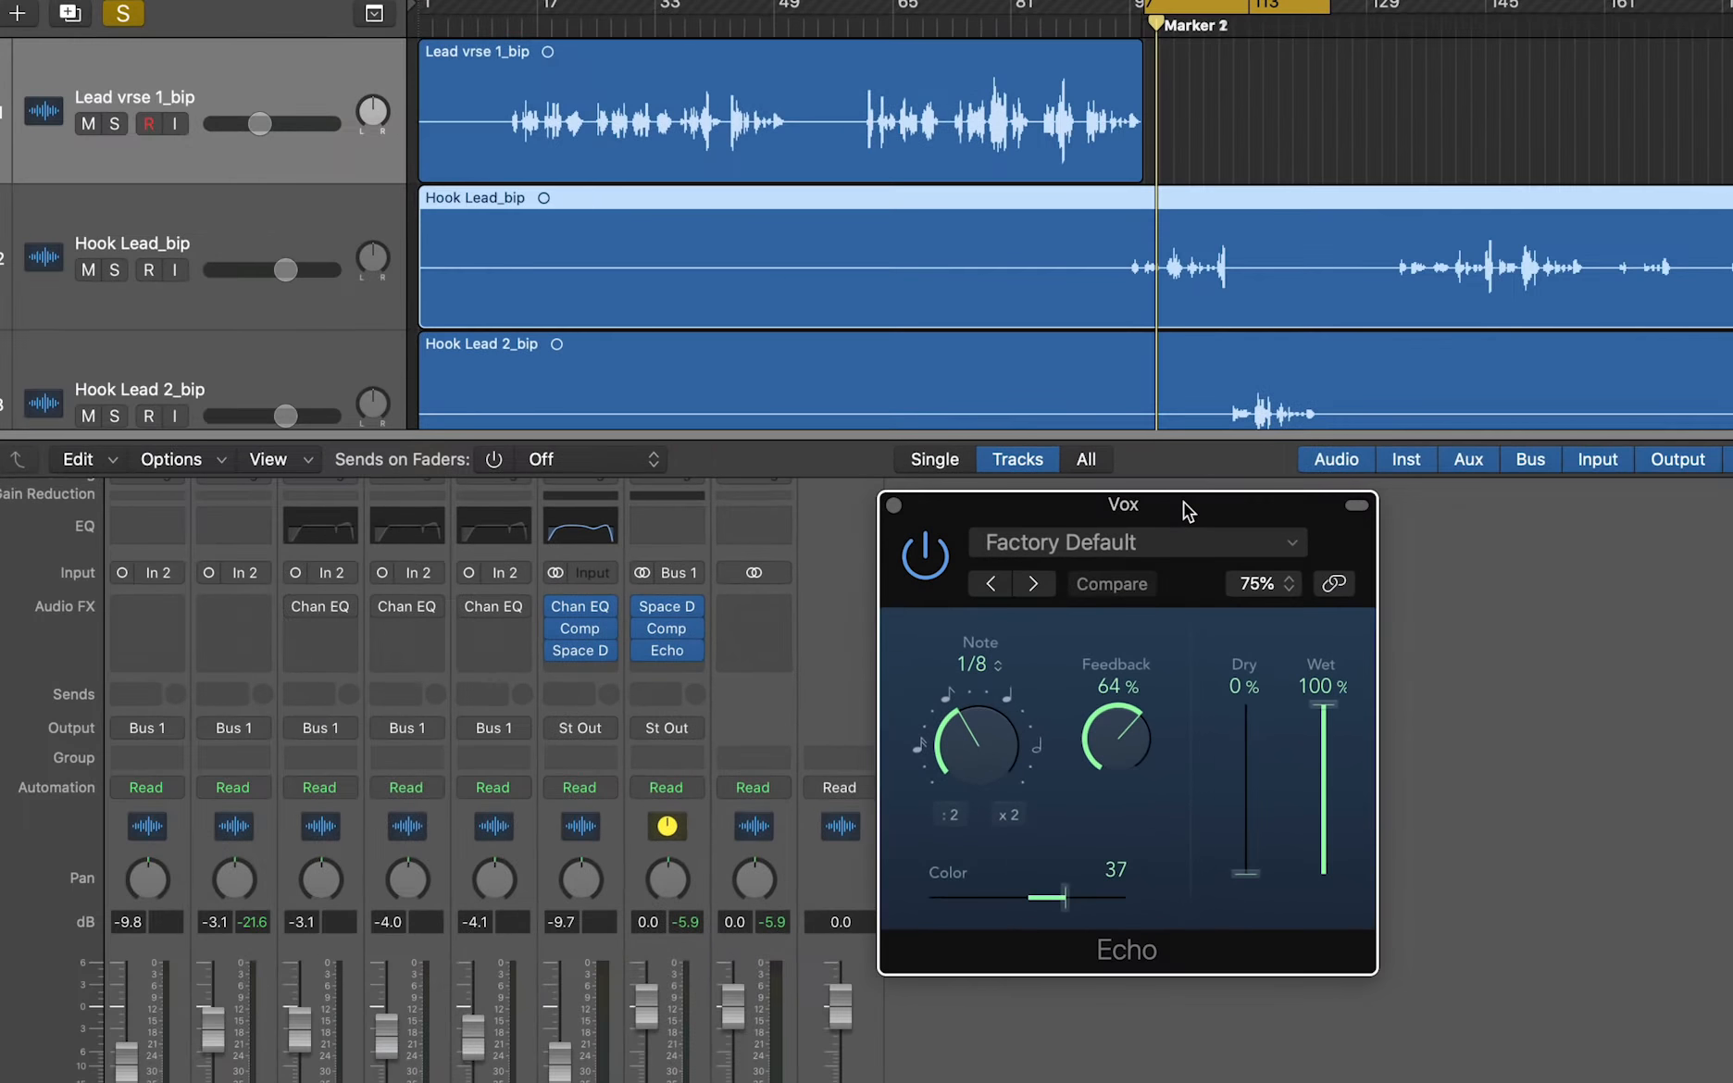
# Enlarge the Echo plug-in view to 100% and move its window up over the tracks area.
pyautogui.moveTo(1184, 503); pyautogui.dragTo(1191, 498)
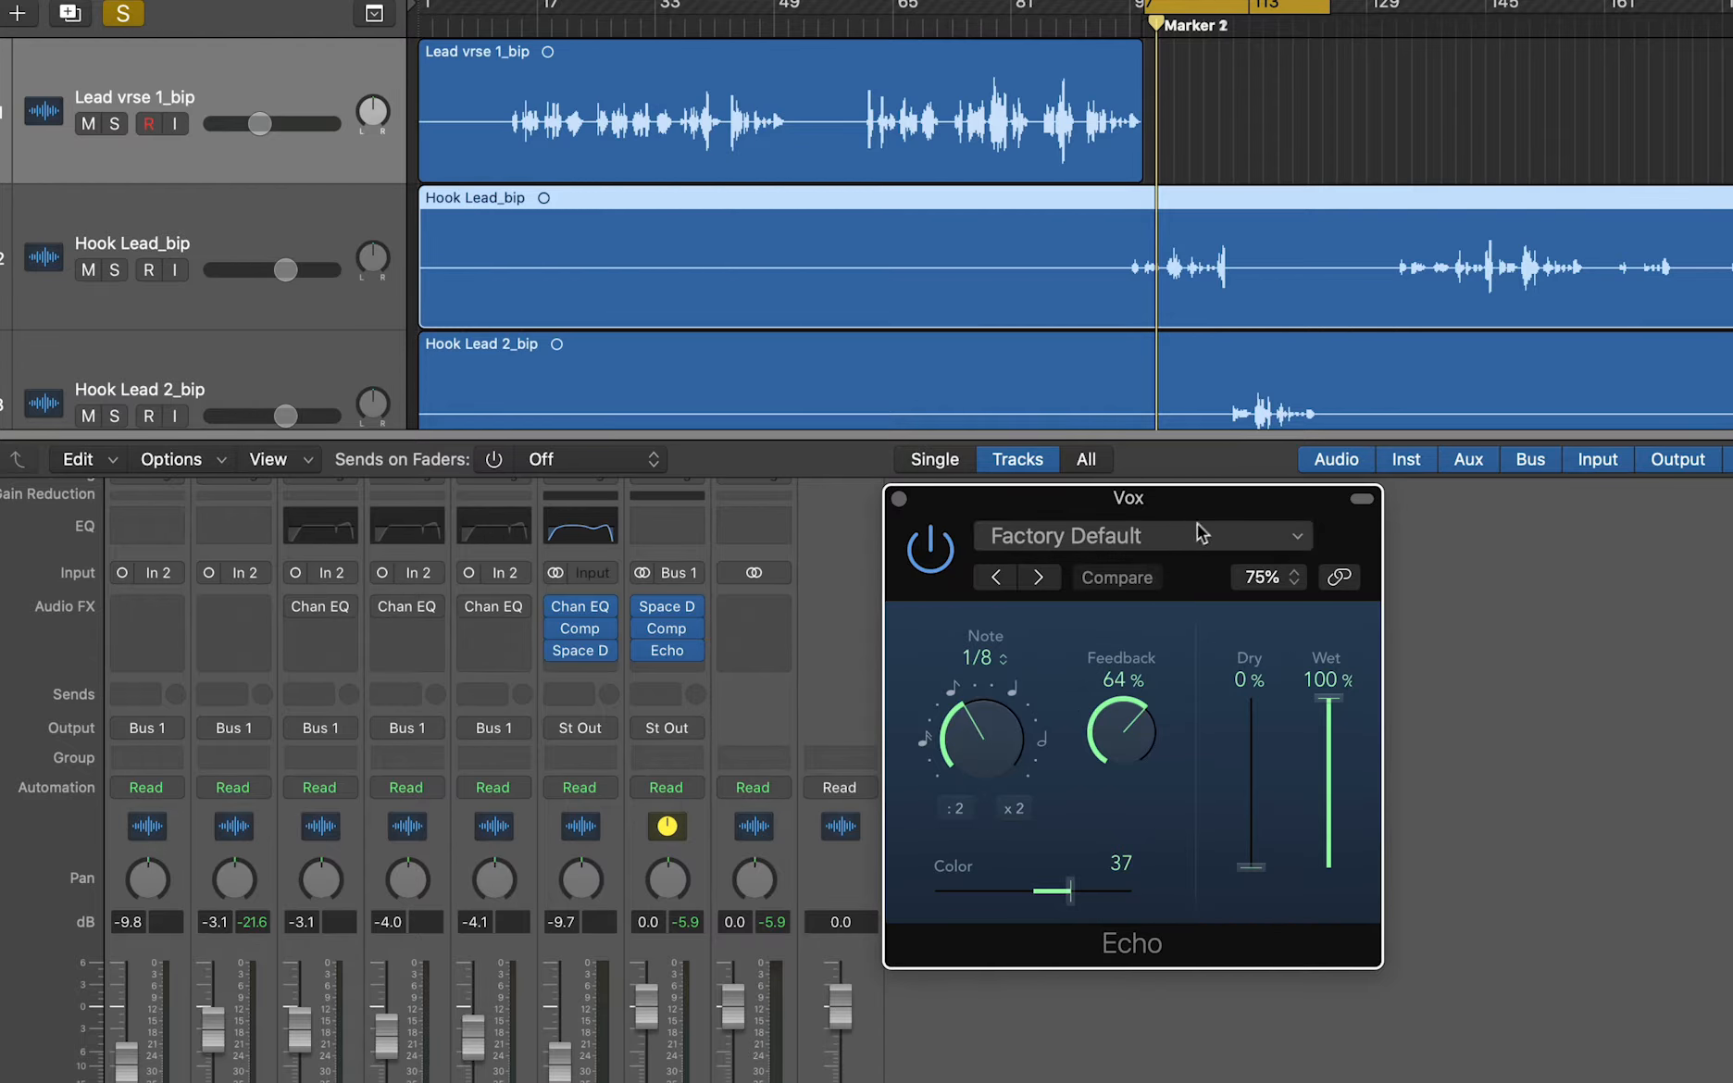
pyautogui.click(1271, 576)
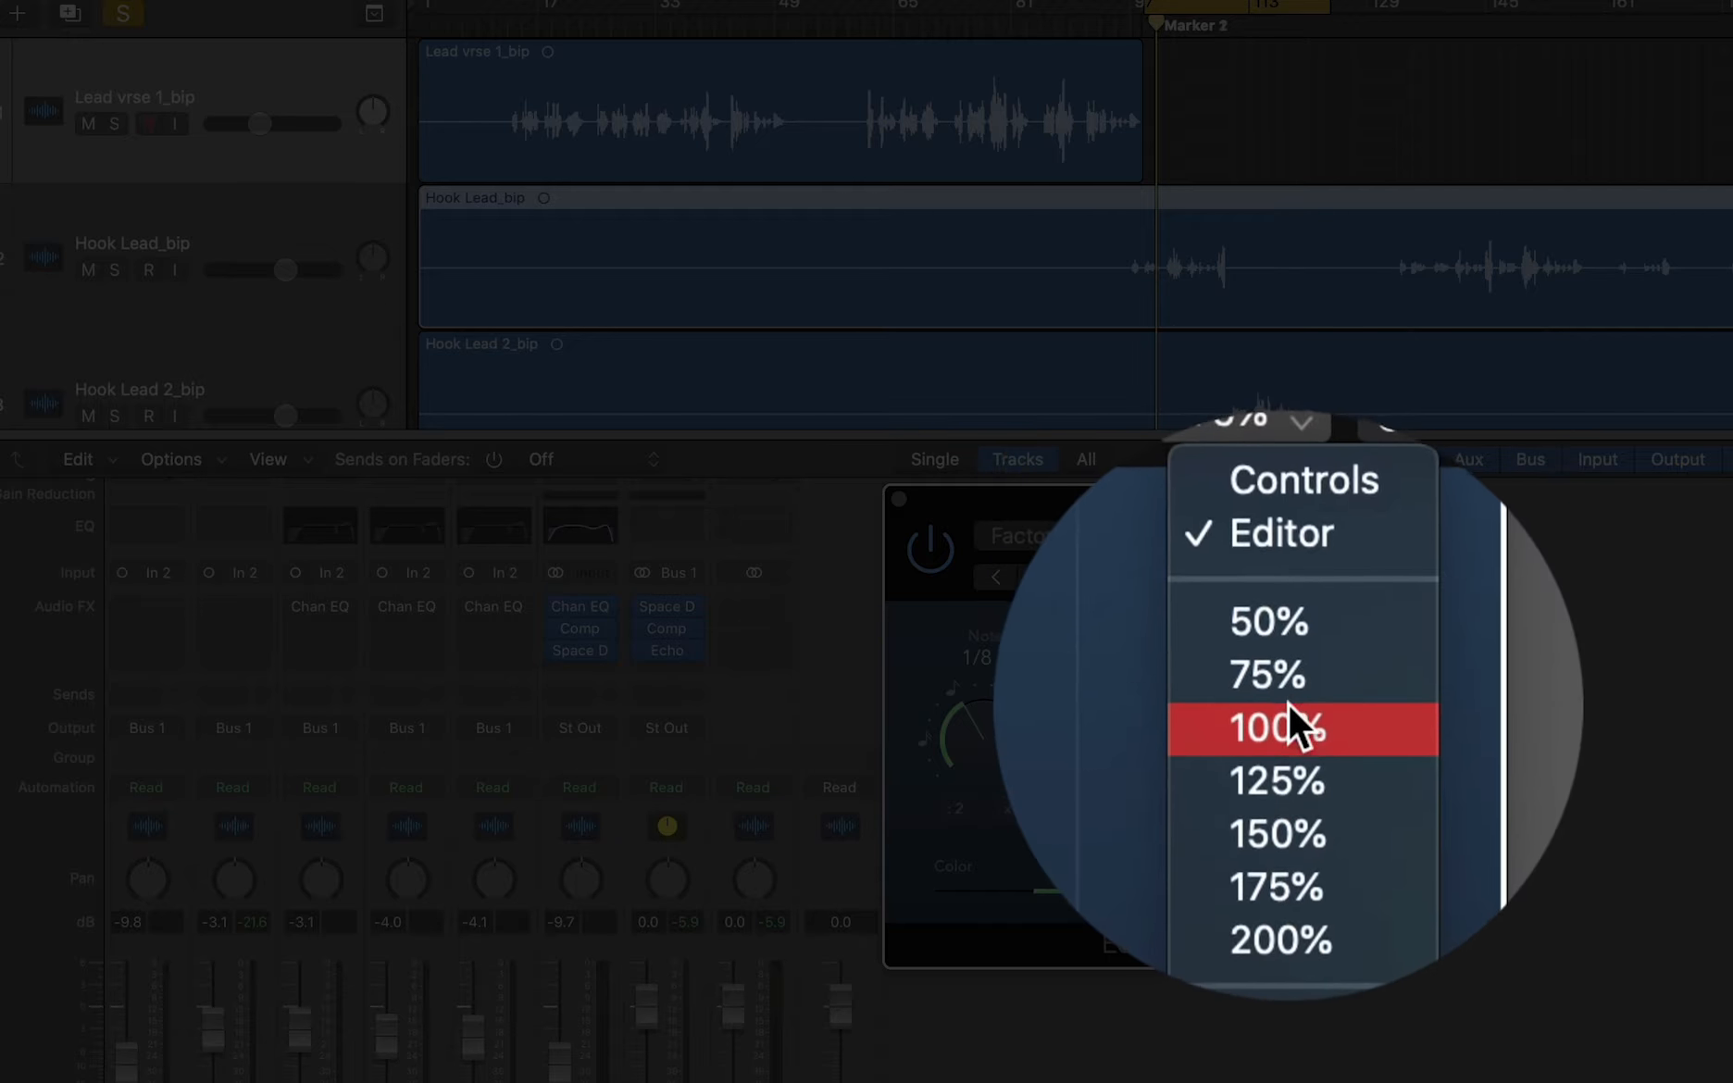
pyautogui.click(1289, 711)
pyautogui.moveTo(1343, 506); pyautogui.dragTo(1017, 242)
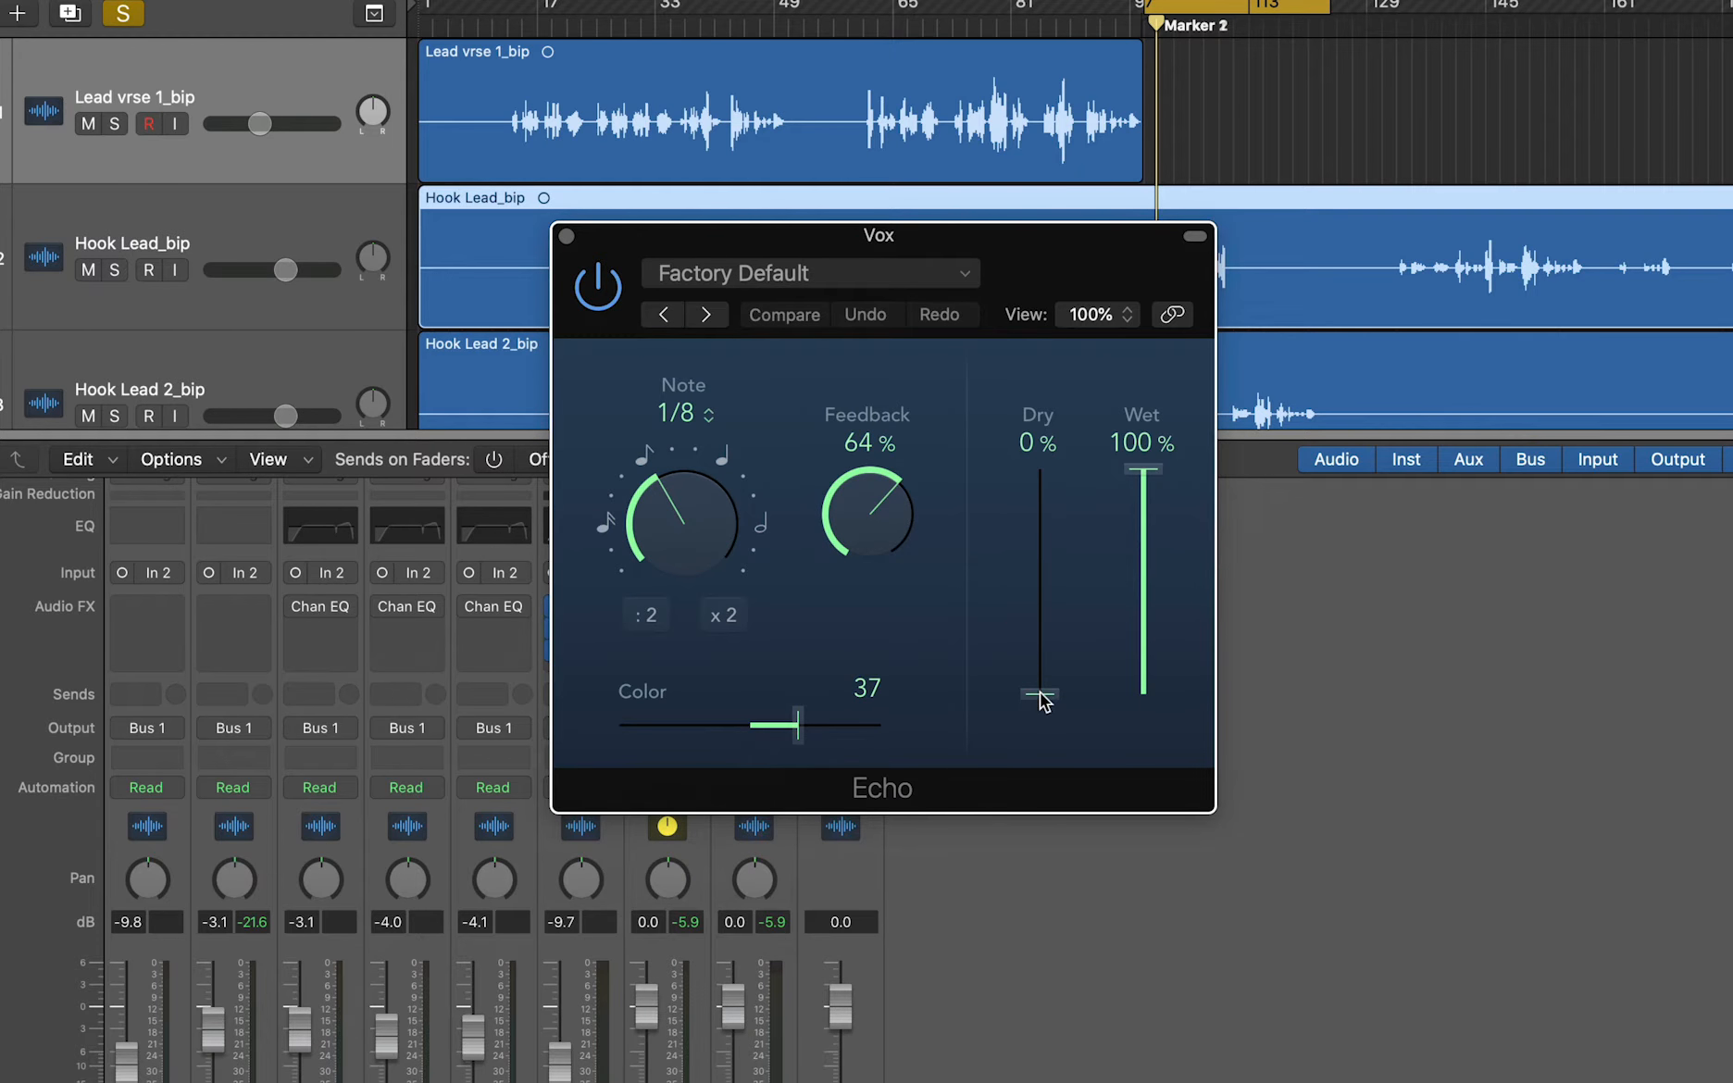
# Set the Echo's Dry level to 100% and Wet level to 0%, and play back the dry vocal.
pyautogui.moveTo(1039, 692); pyautogui.dragTo(1037, 394)
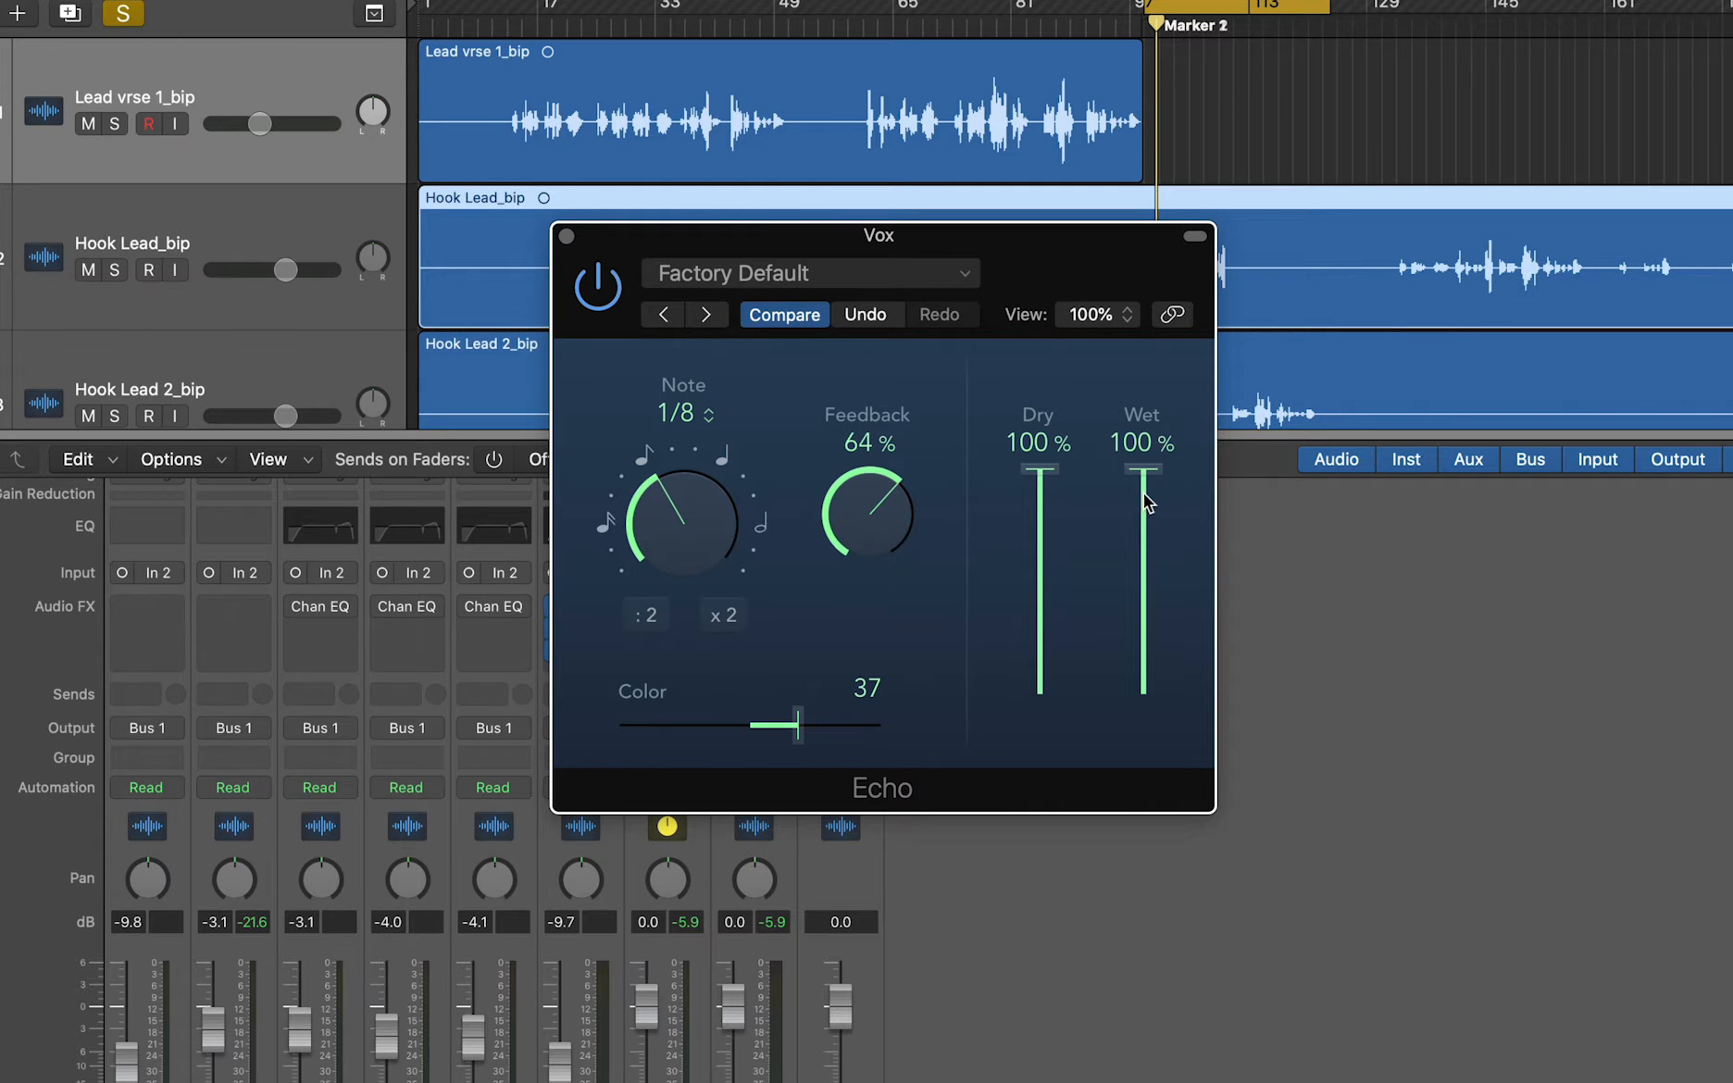
pyautogui.moveTo(1153, 469); pyautogui.dragTo(1147, 696)
pyautogui.moveTo(1034, 257); pyautogui.dragTo(991, 205)
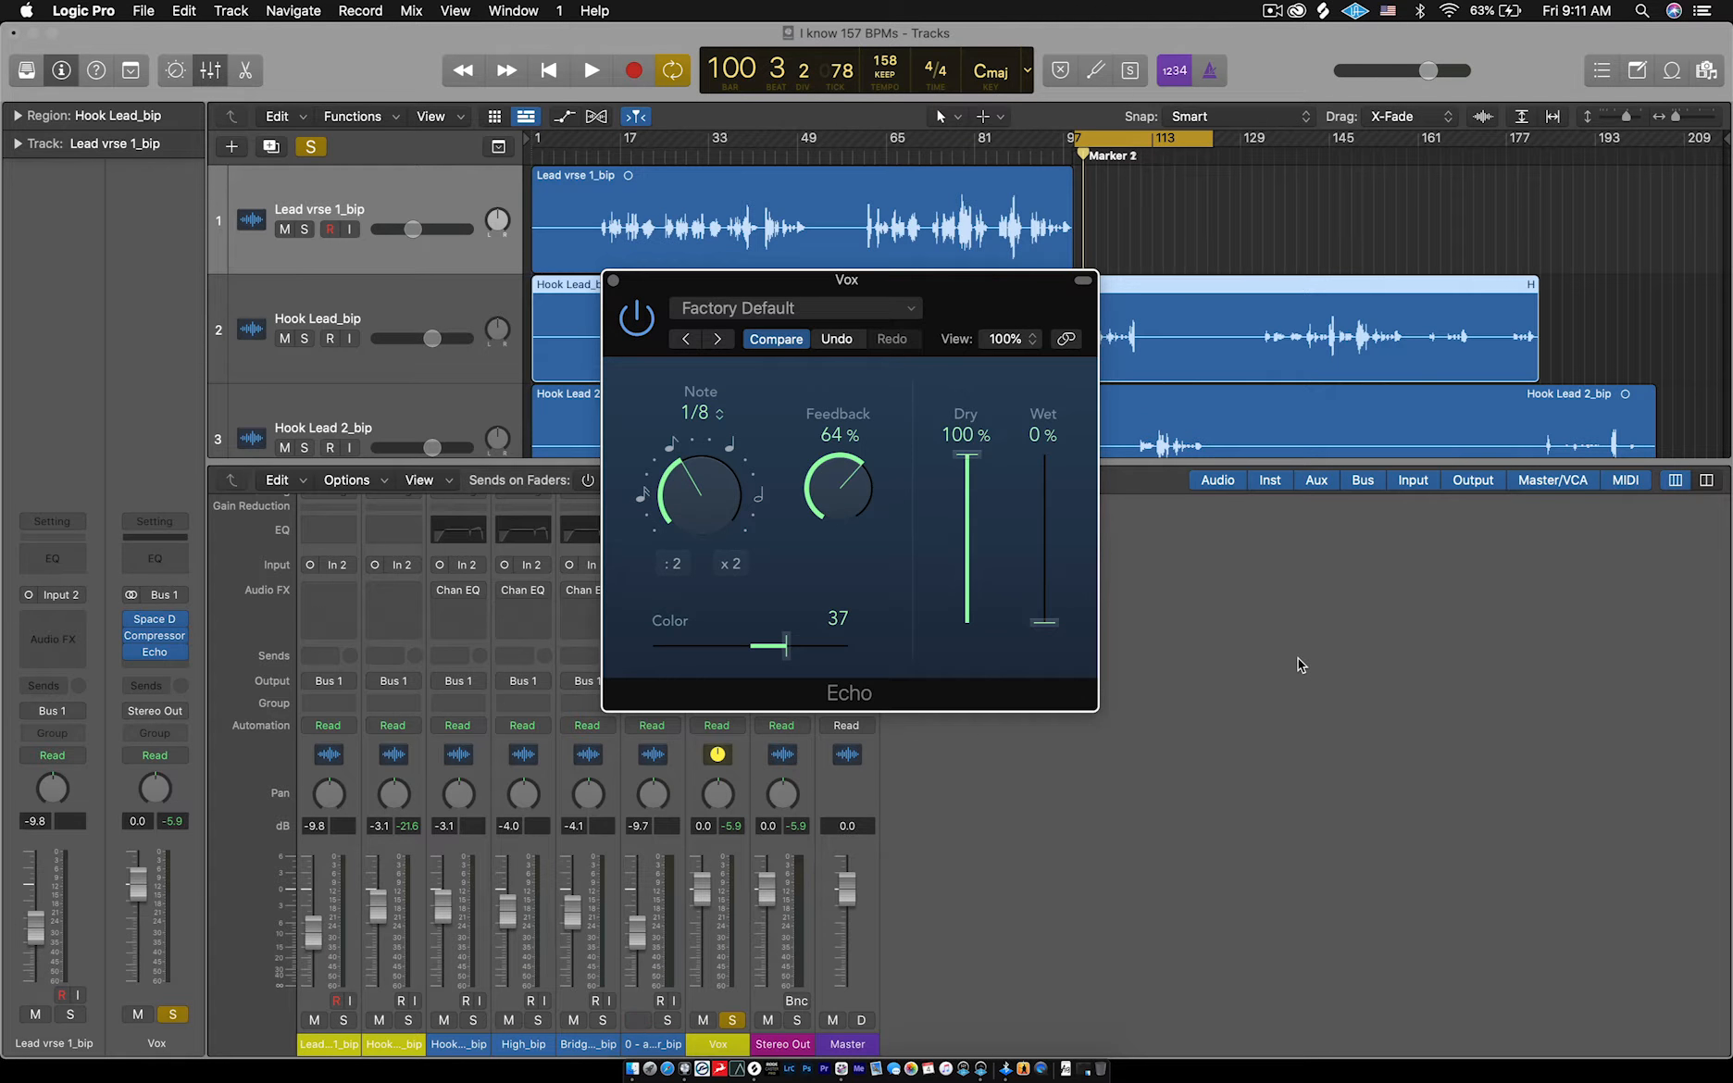
pyautogui.press('space')
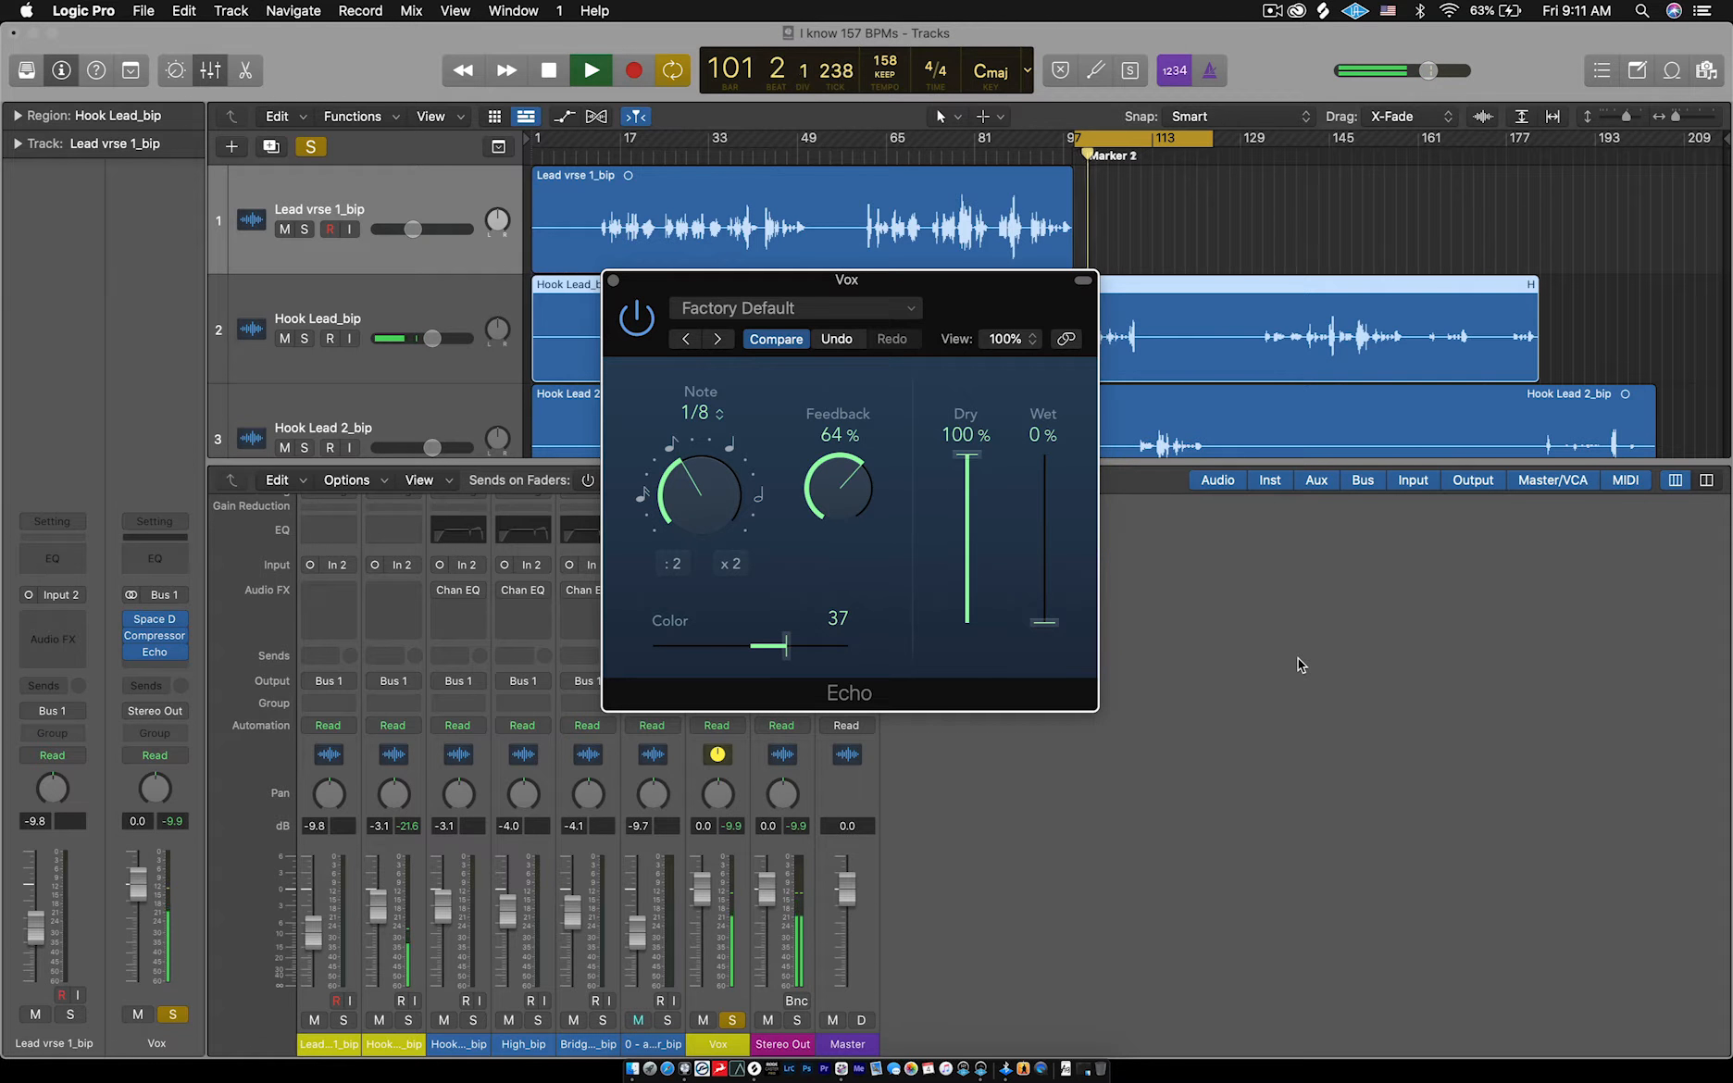
pyautogui.press('space')
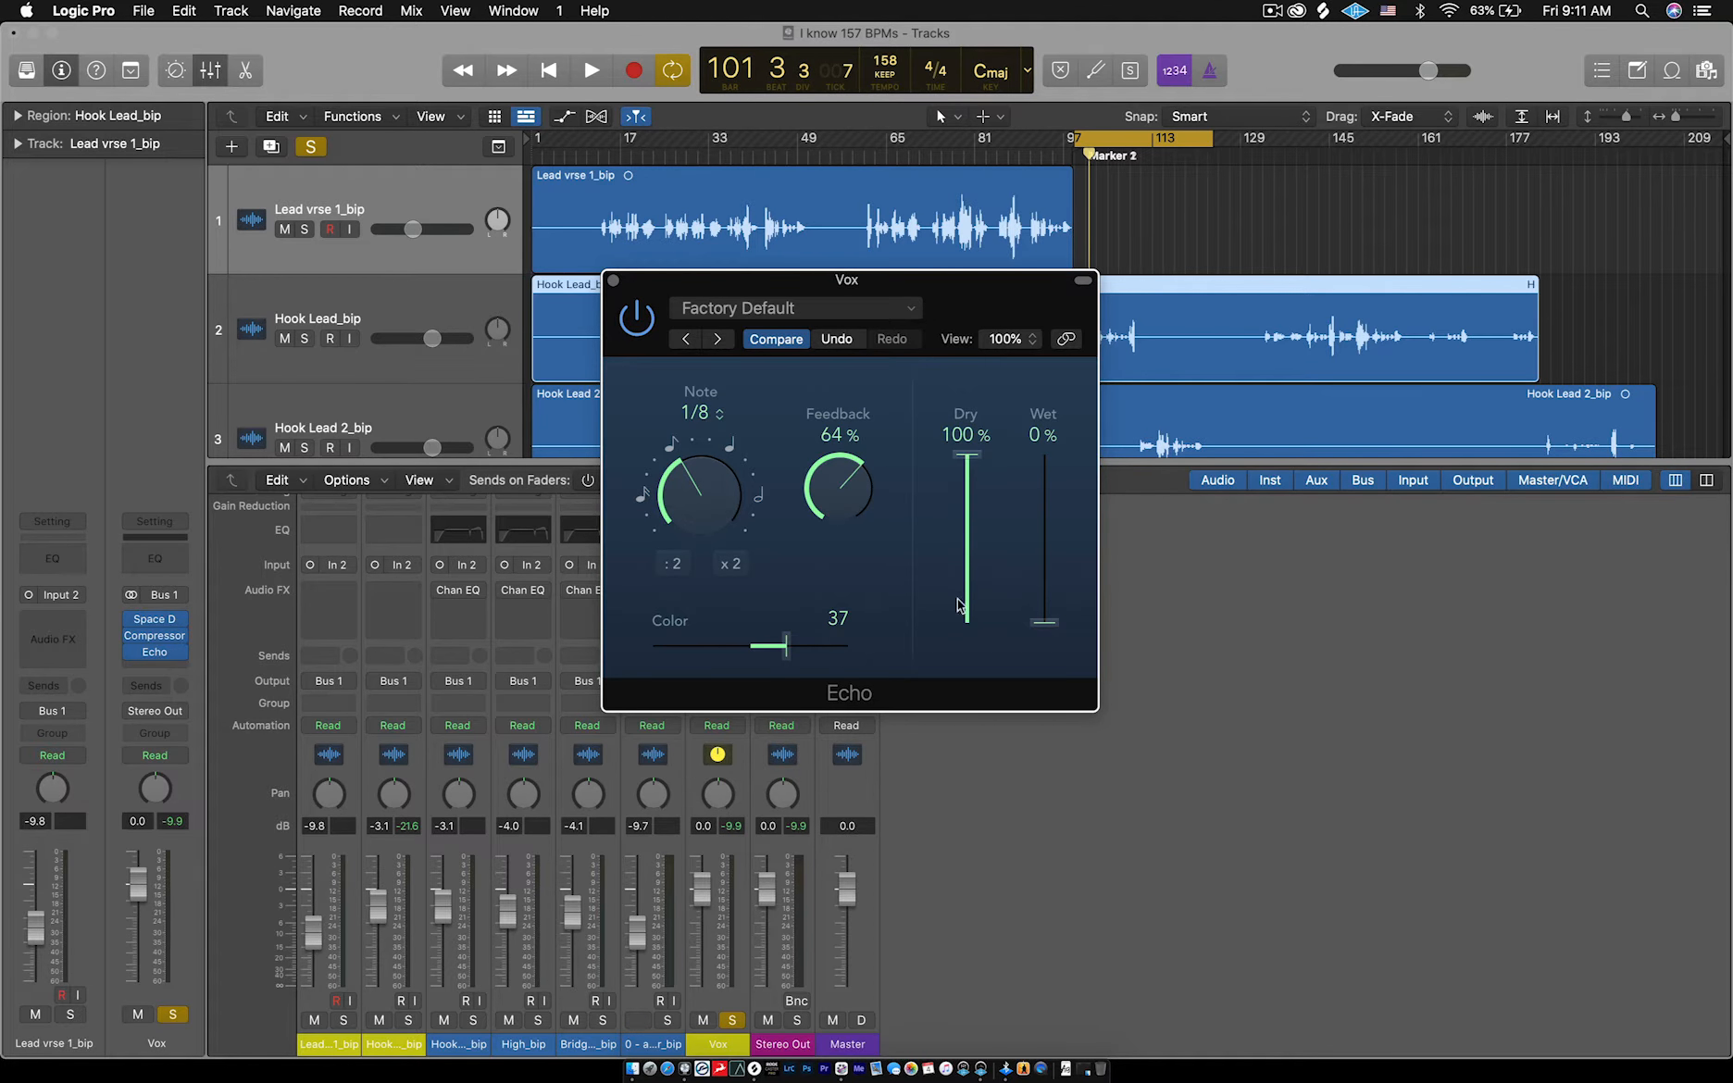
# Try the Echo with Dry at 0% during playback, and return the Dry level to 100%.
pyautogui.moveTo(970, 463); pyautogui.dragTo(972, 651)
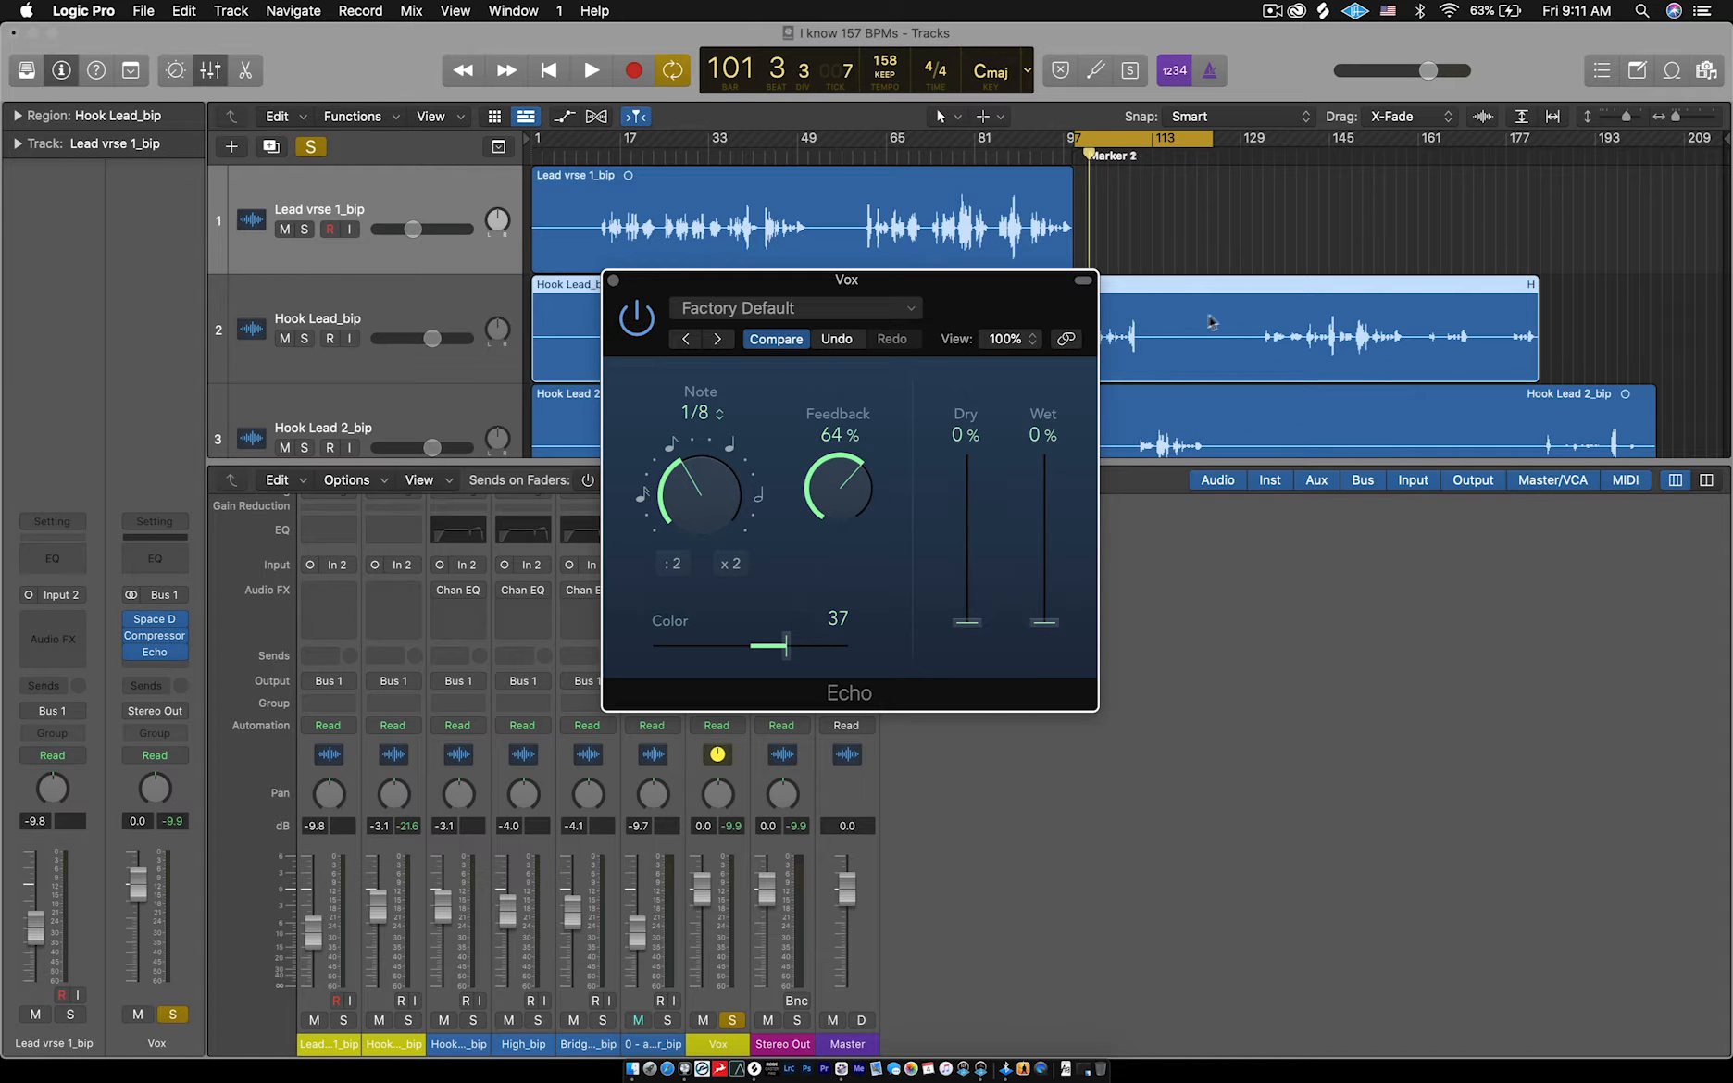
pyautogui.press('space')
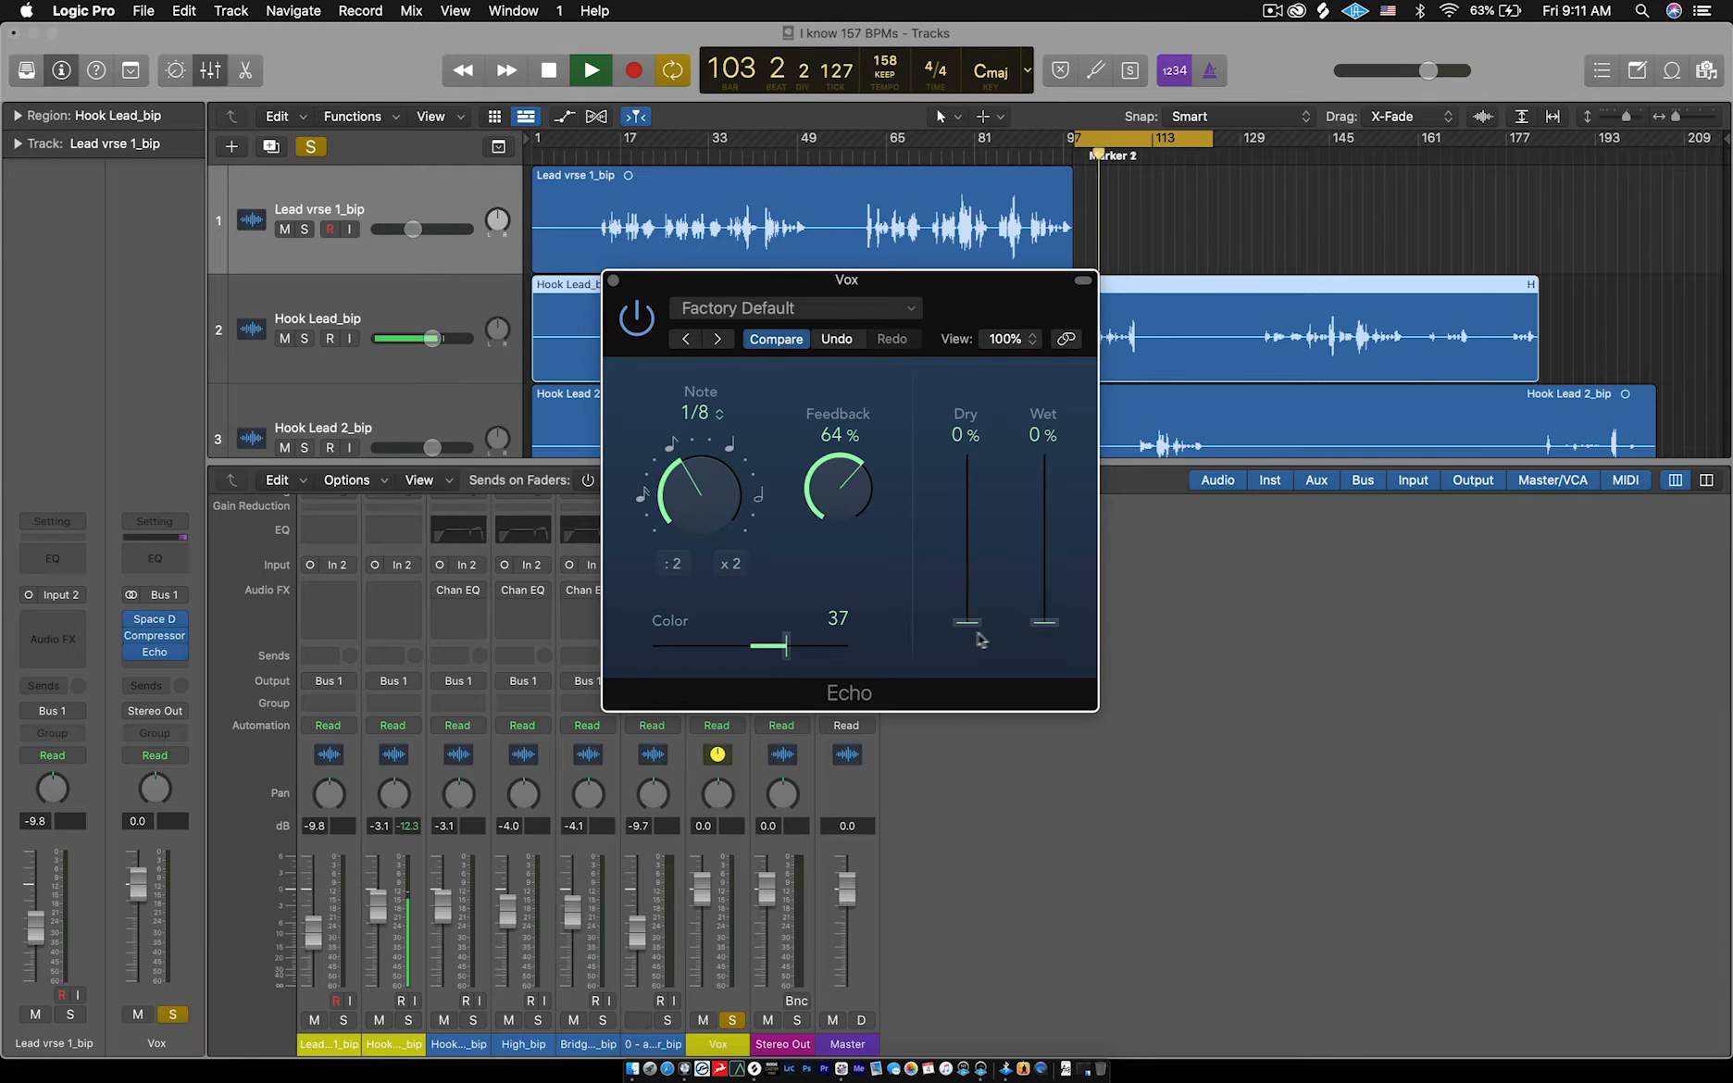
pyautogui.press('space')
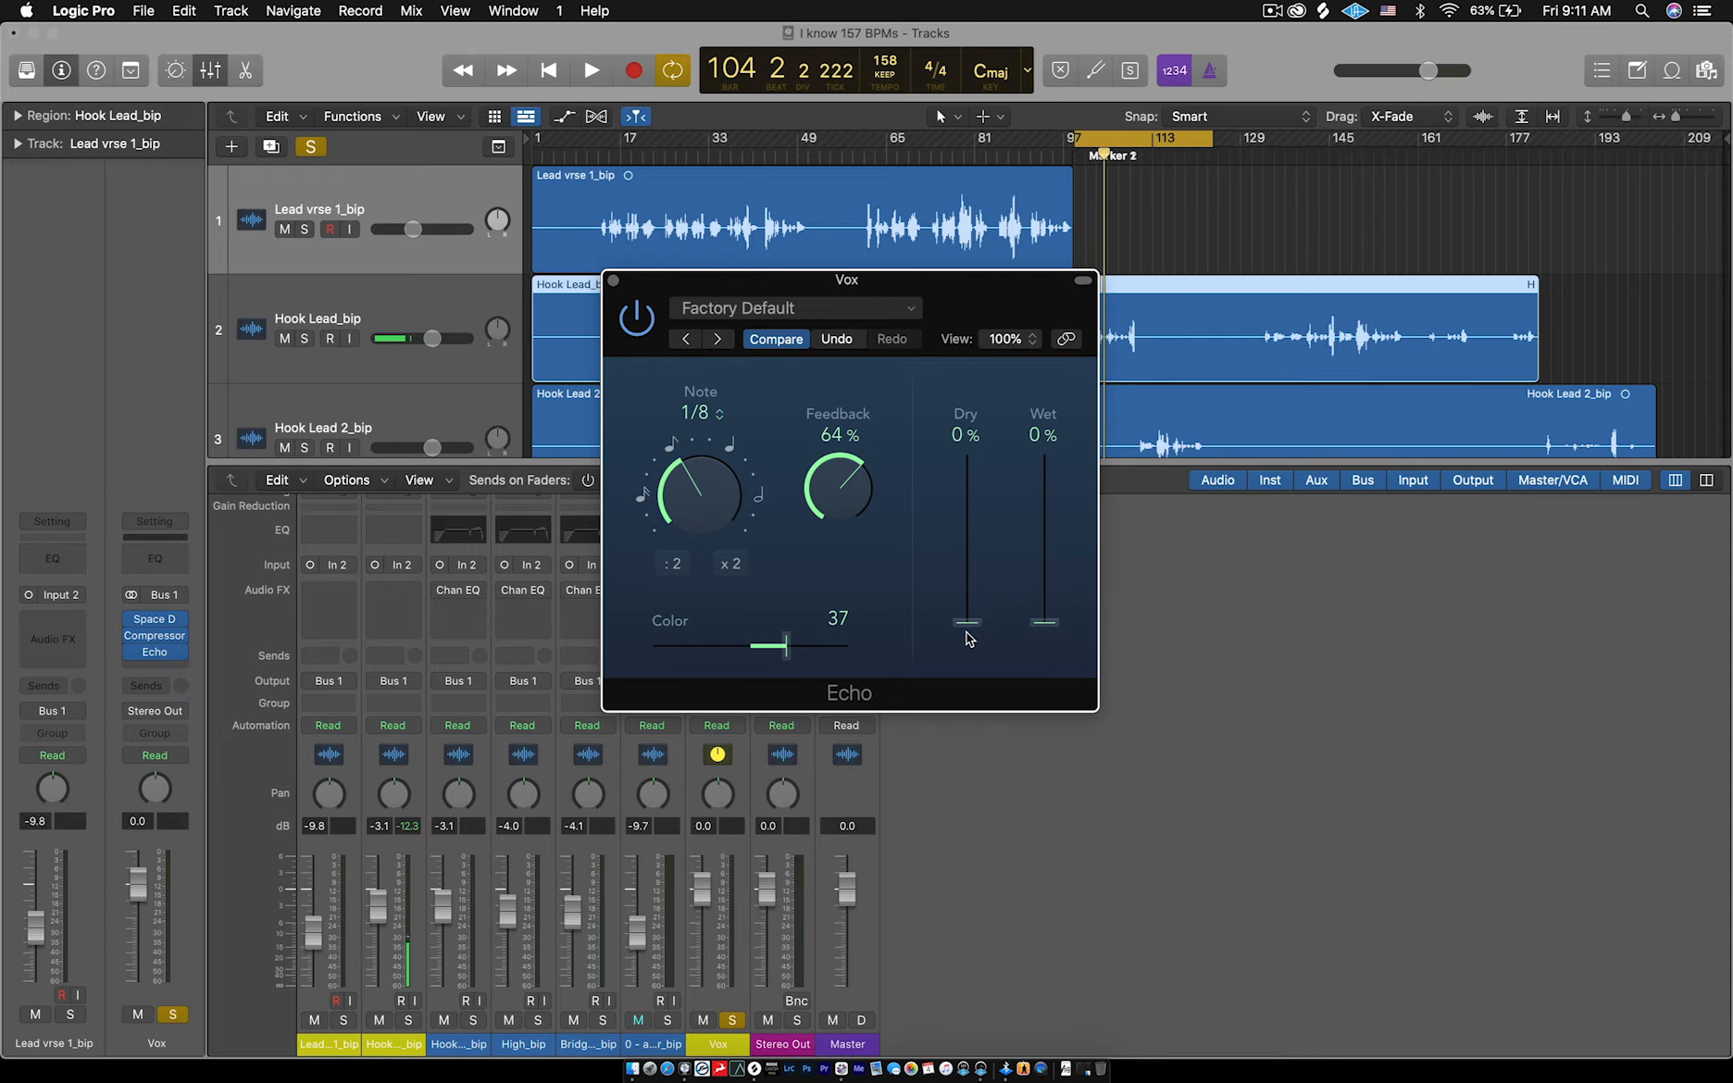
pyautogui.moveTo(972, 632); pyautogui.dragTo(963, 371)
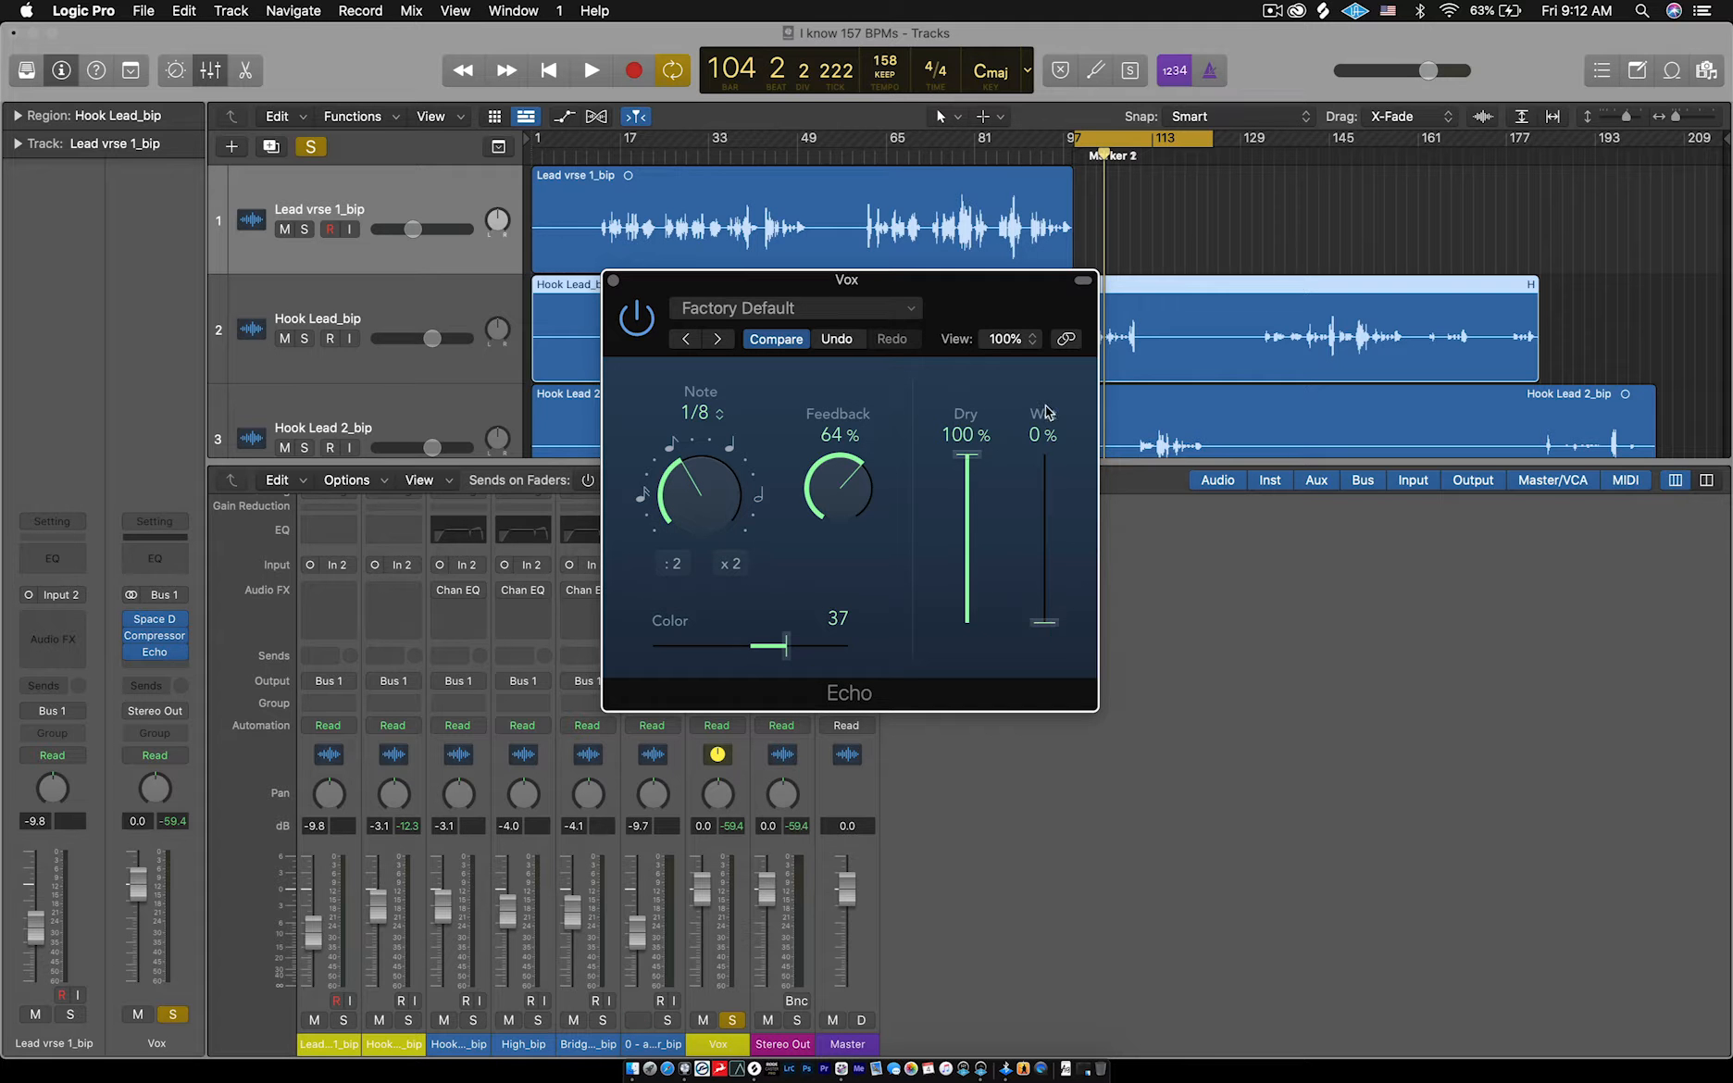
# Raise the Echo's Wet level to 100%, bring it down to 5%, and play back the vocal.
pyautogui.moveTo(1053, 632); pyautogui.dragTo(1040, 449)
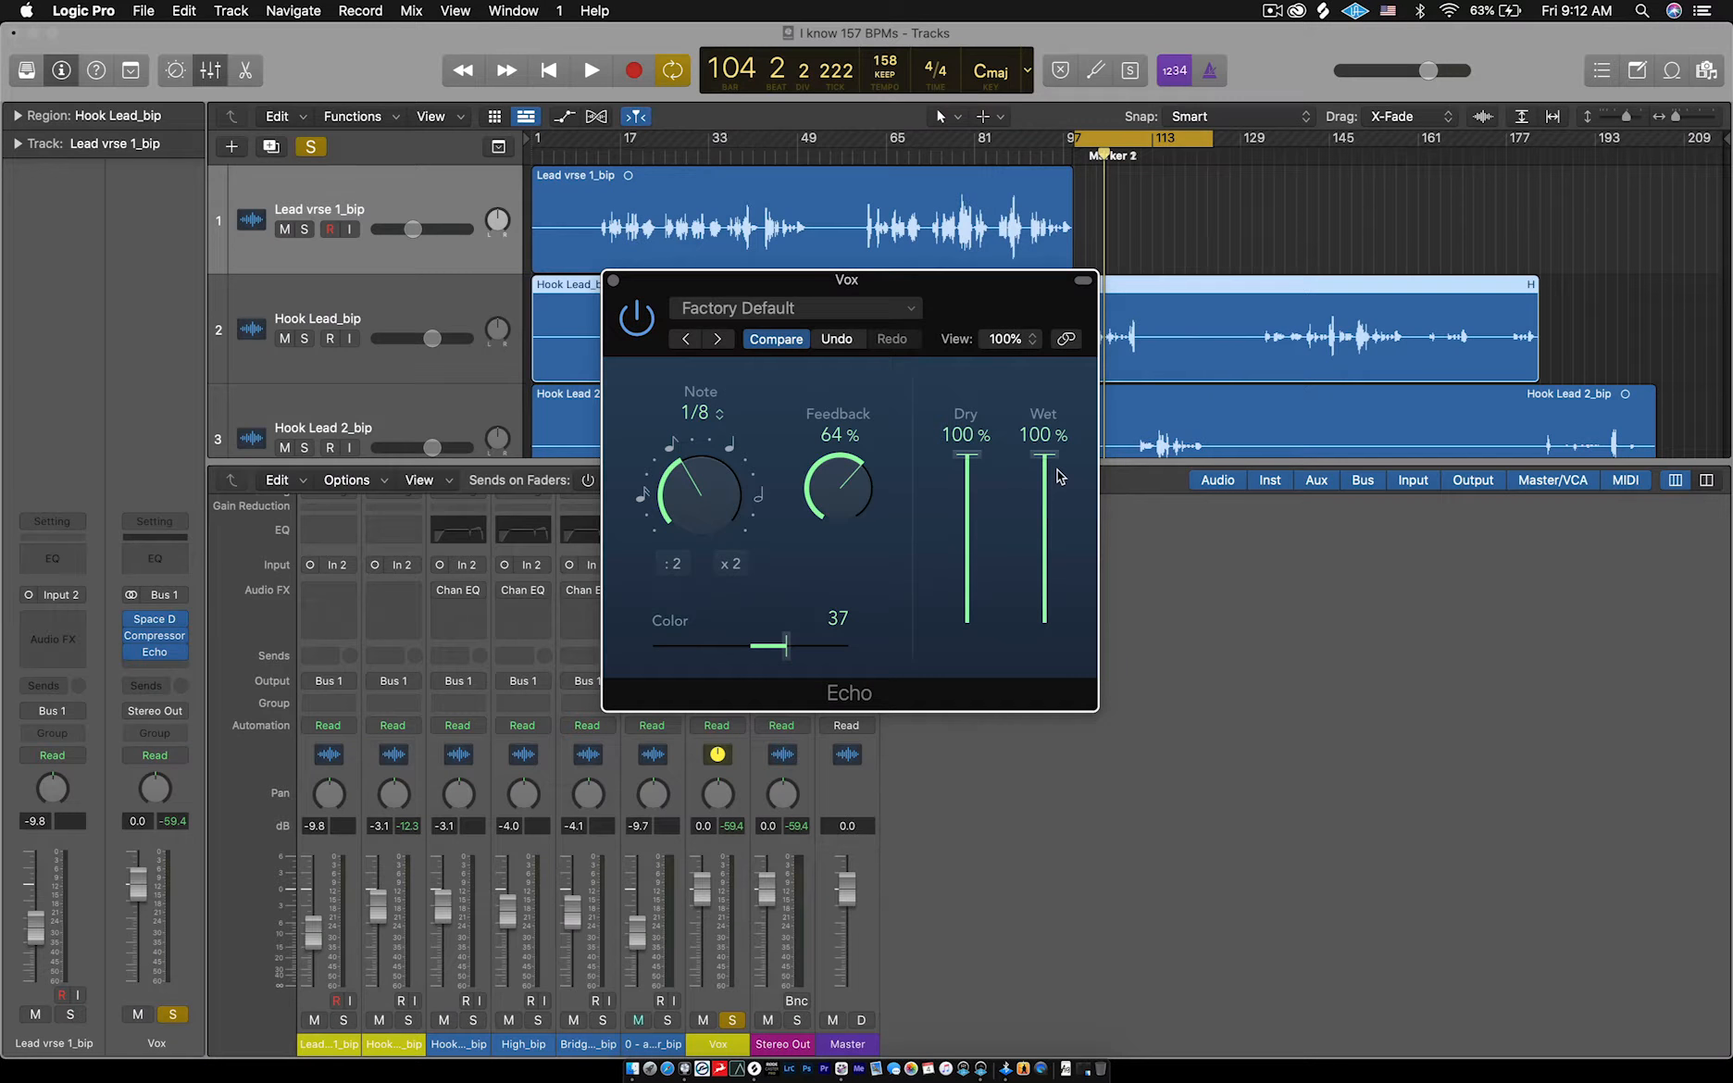
pyautogui.moveTo(1053, 462); pyautogui.dragTo(1053, 619)
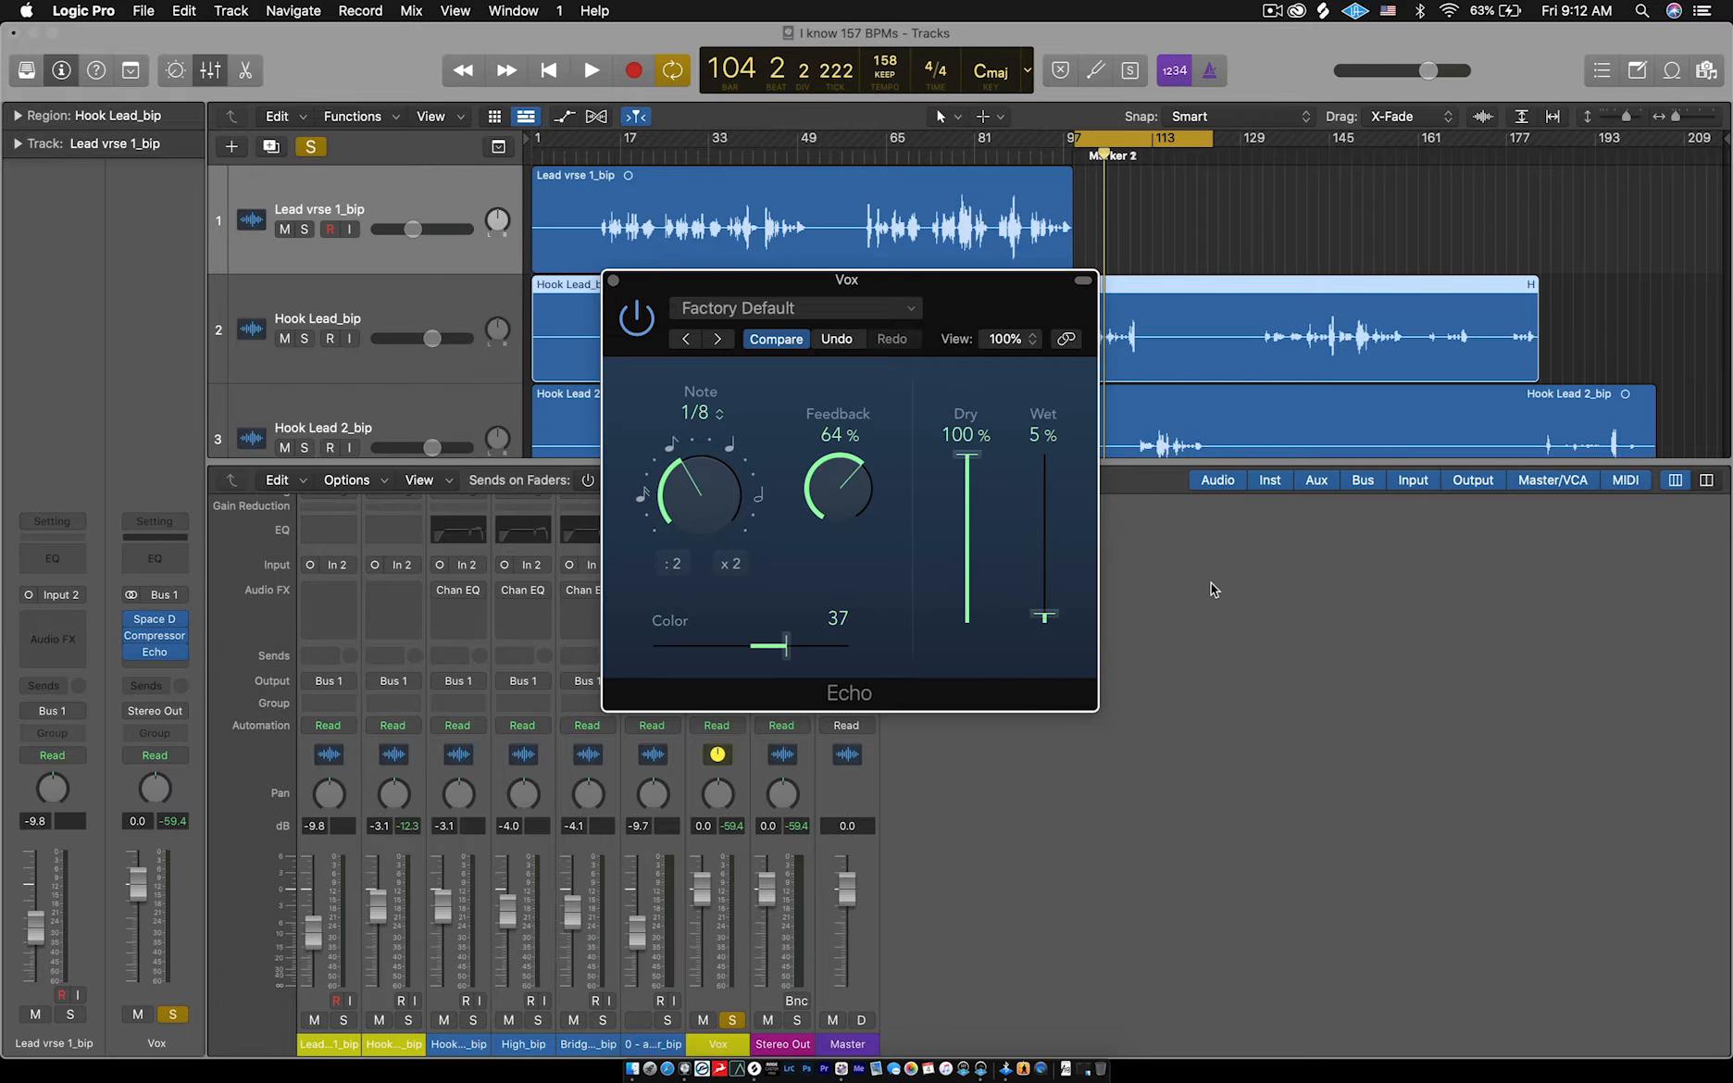
pyautogui.press('space')
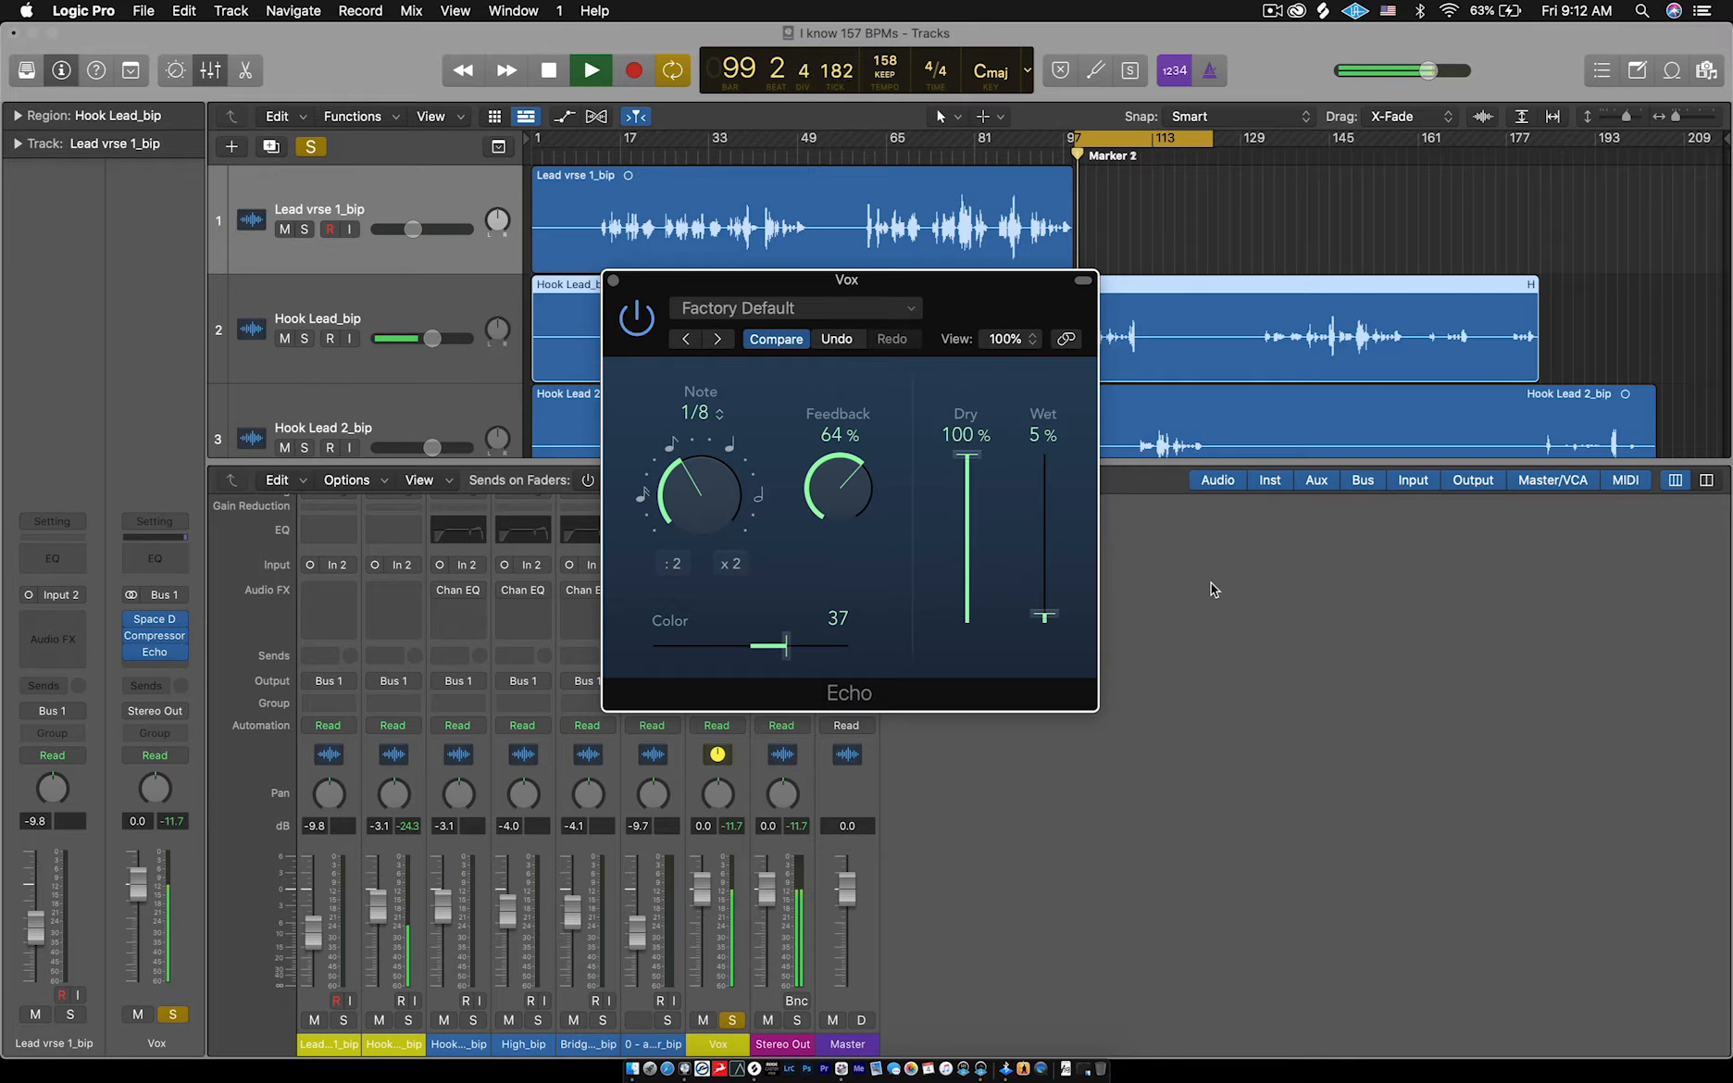
pyautogui.press('space')
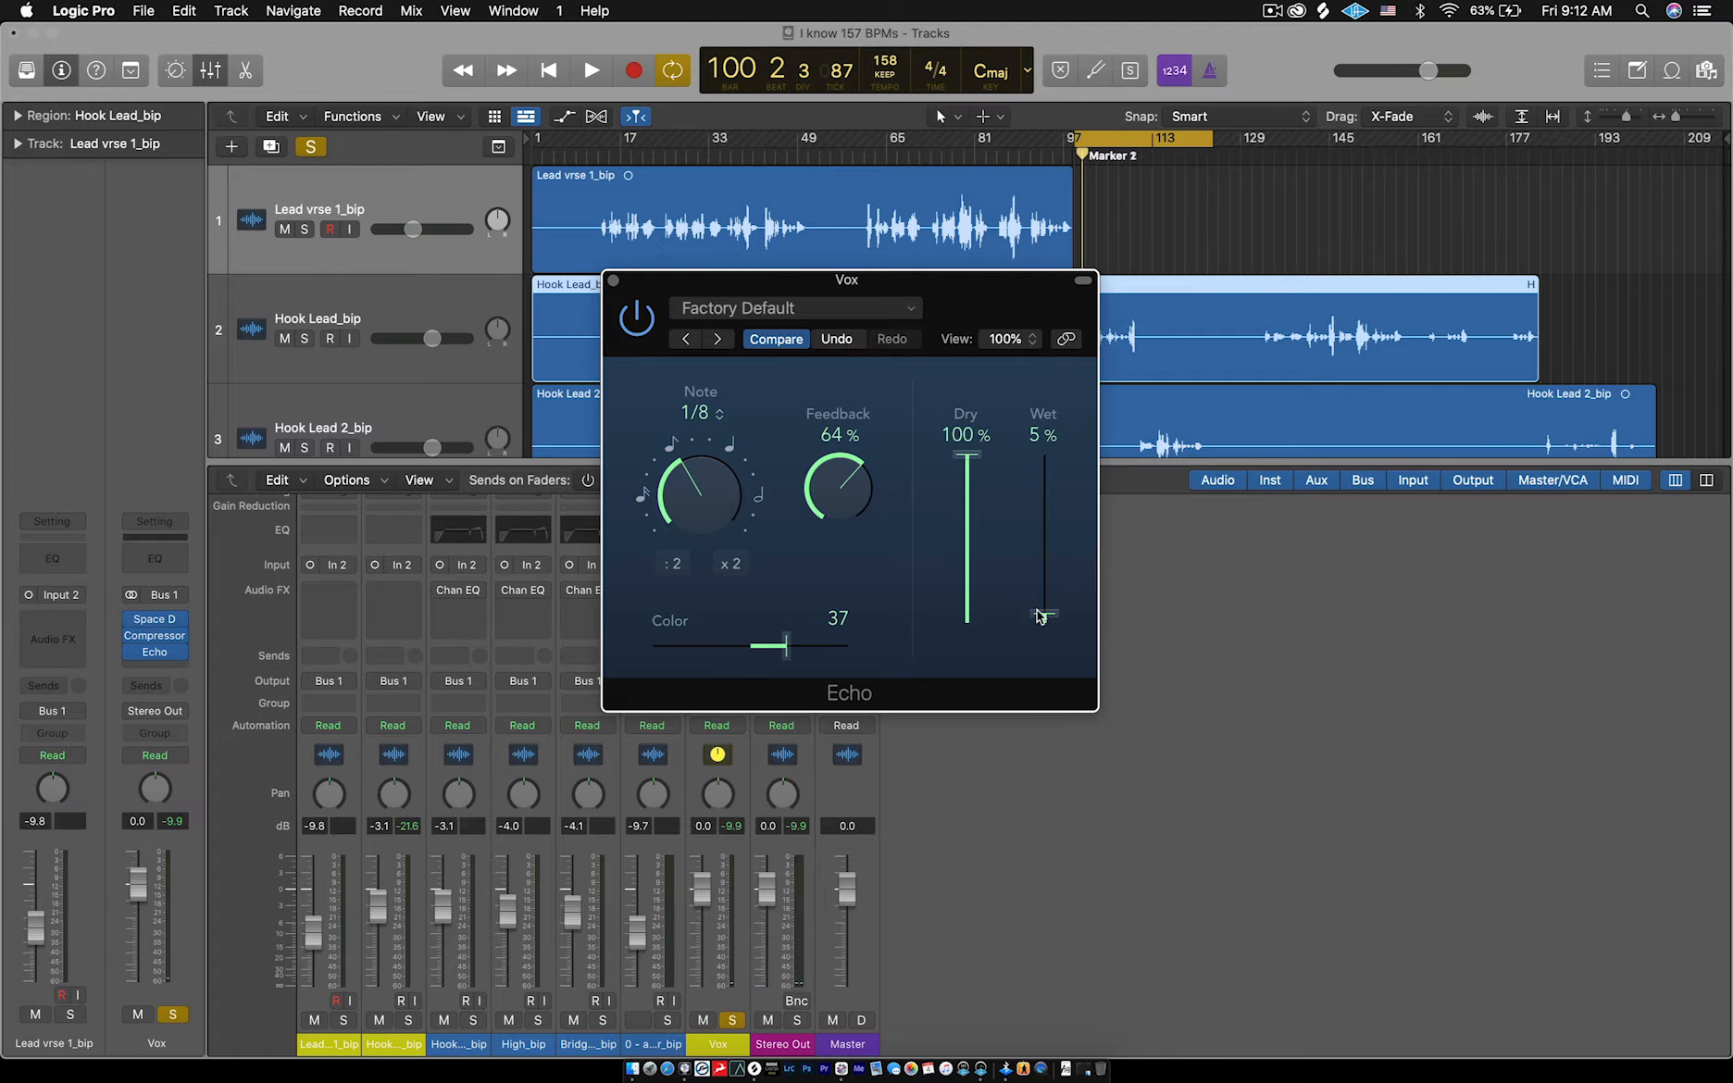
# Set the Echo's Wet level to 10% and its Note value to 1/4, and audition the delay.
pyautogui.moveTo(1040, 616); pyautogui.dragTo(1043, 608)
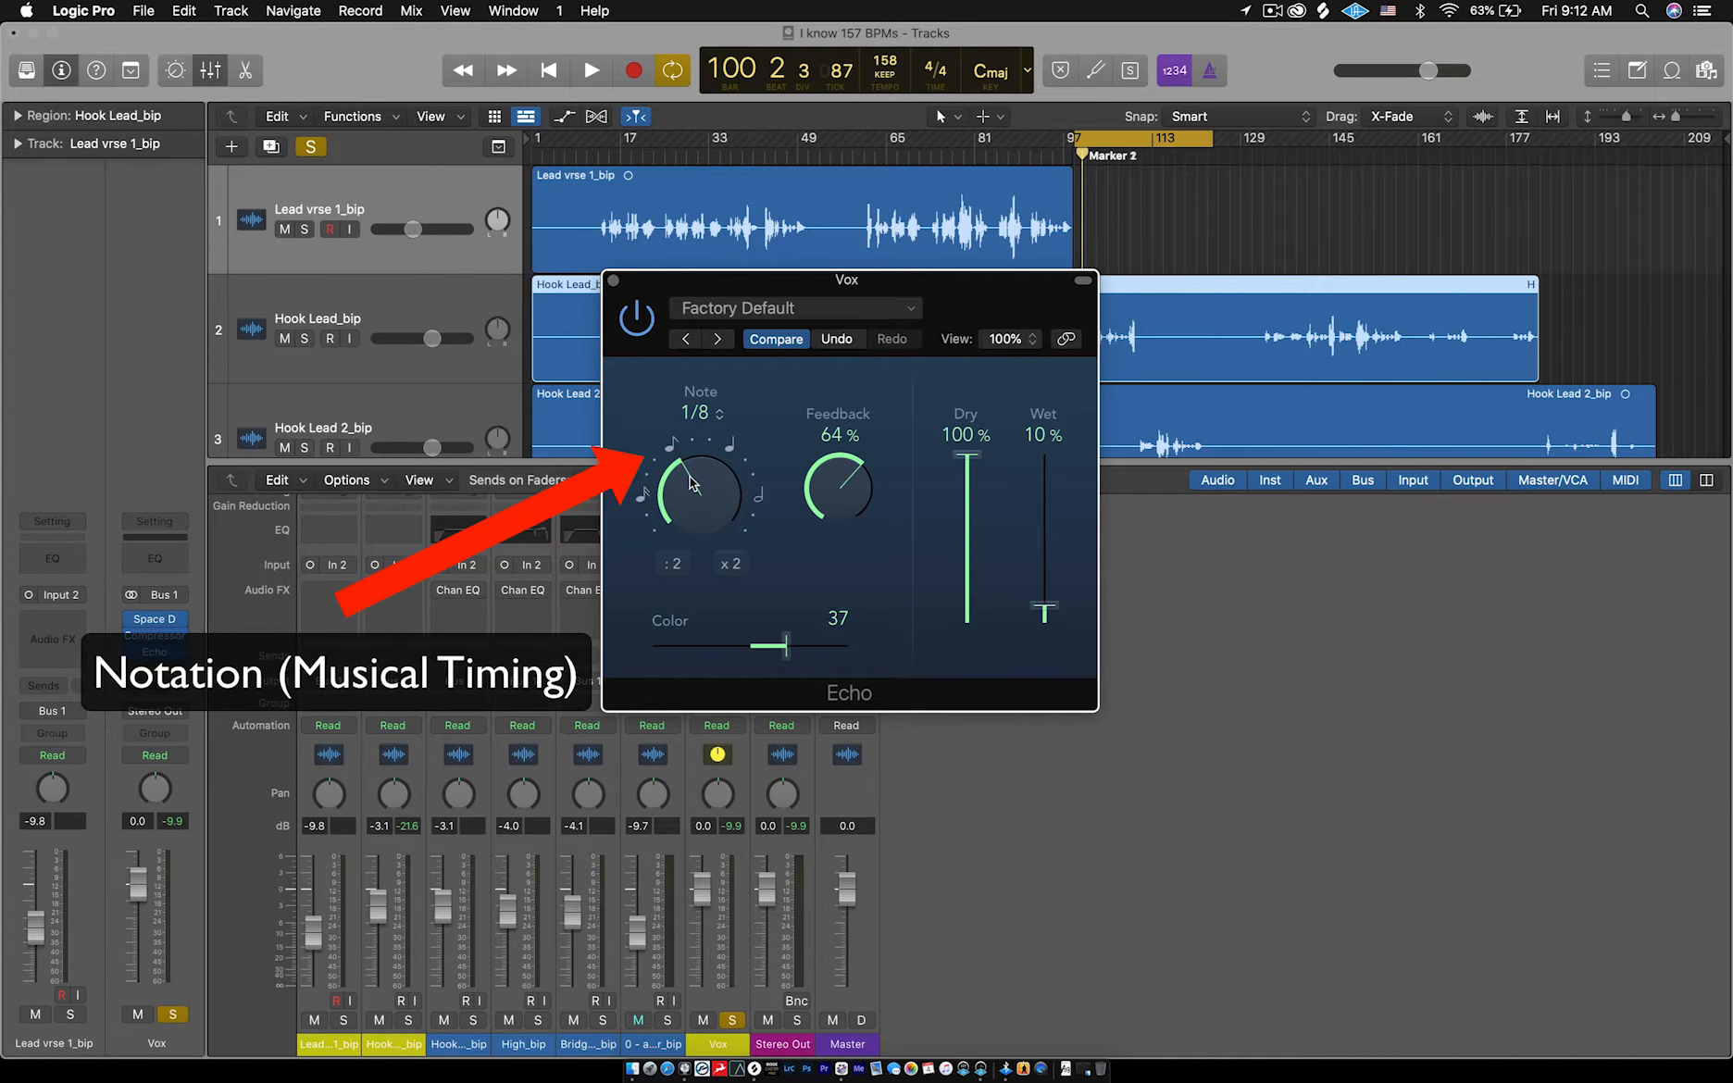
pyautogui.moveTo(689, 482); pyautogui.dragTo(748, 361)
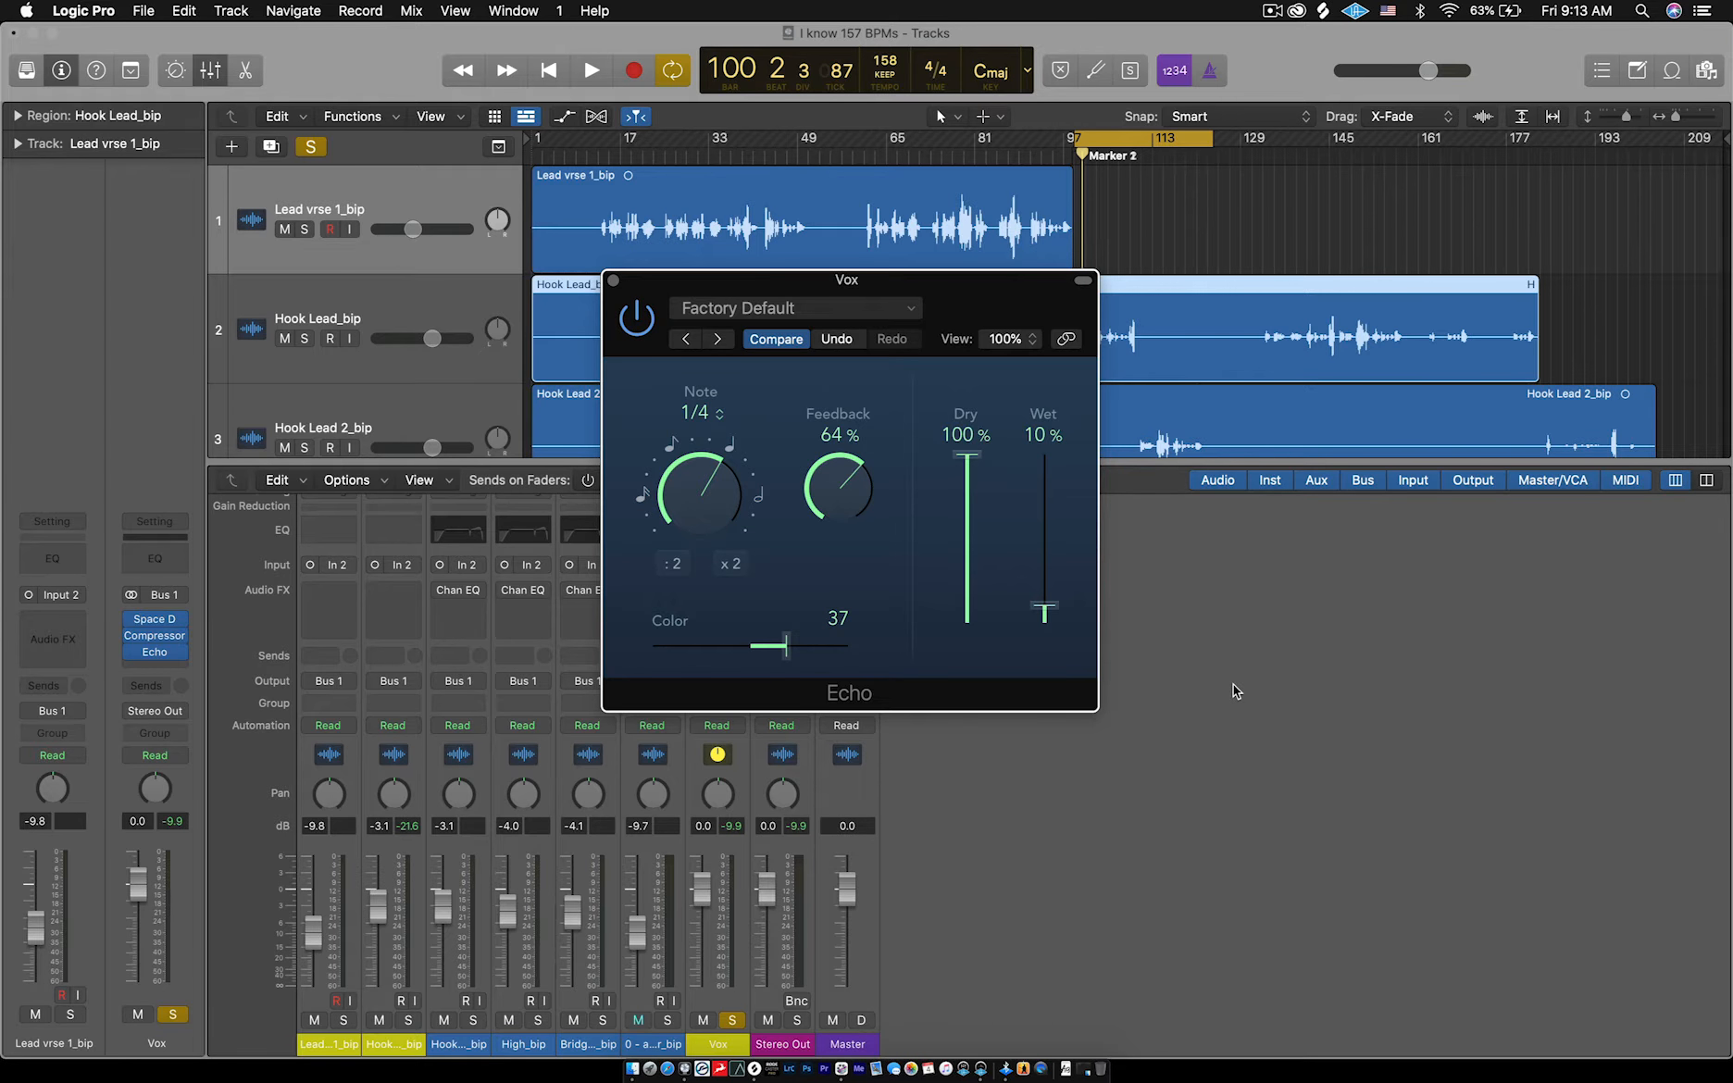
pyautogui.press('space')
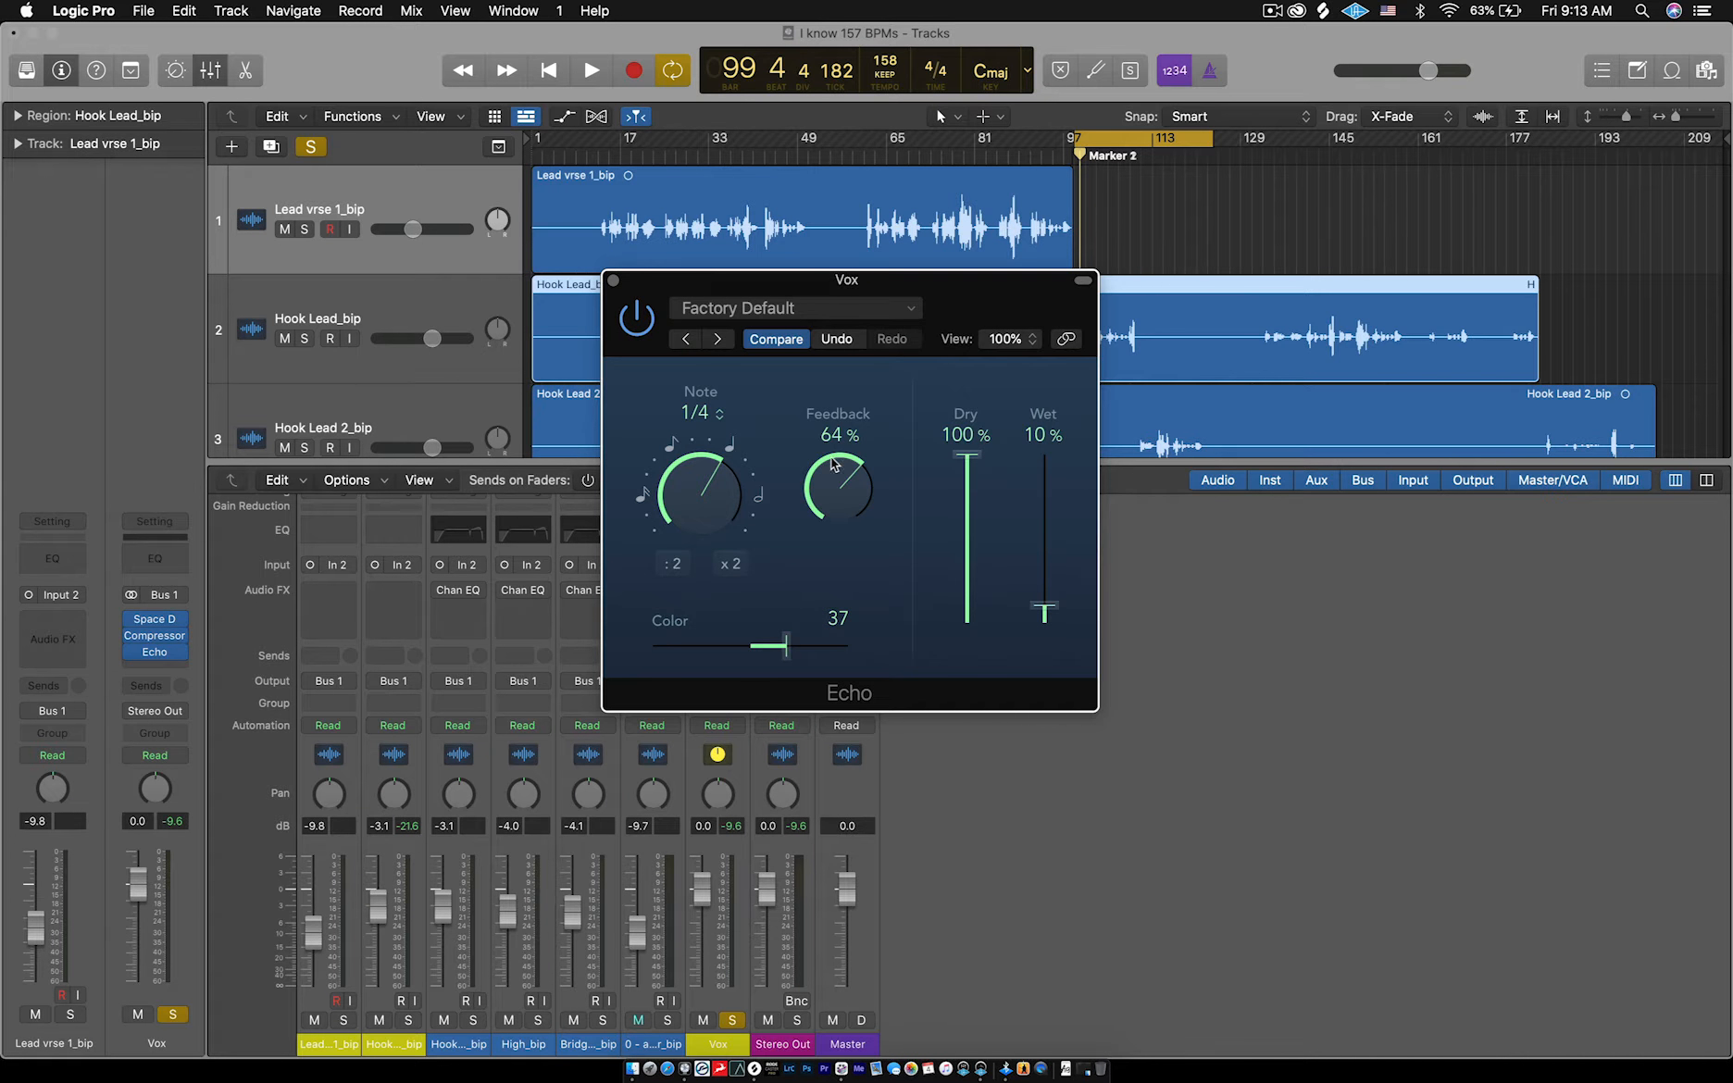
# Try the Echo's Feedback at 100%, and bring it back down to around 57%.
pyautogui.moveTo(835, 489); pyautogui.dragTo(837, 408)
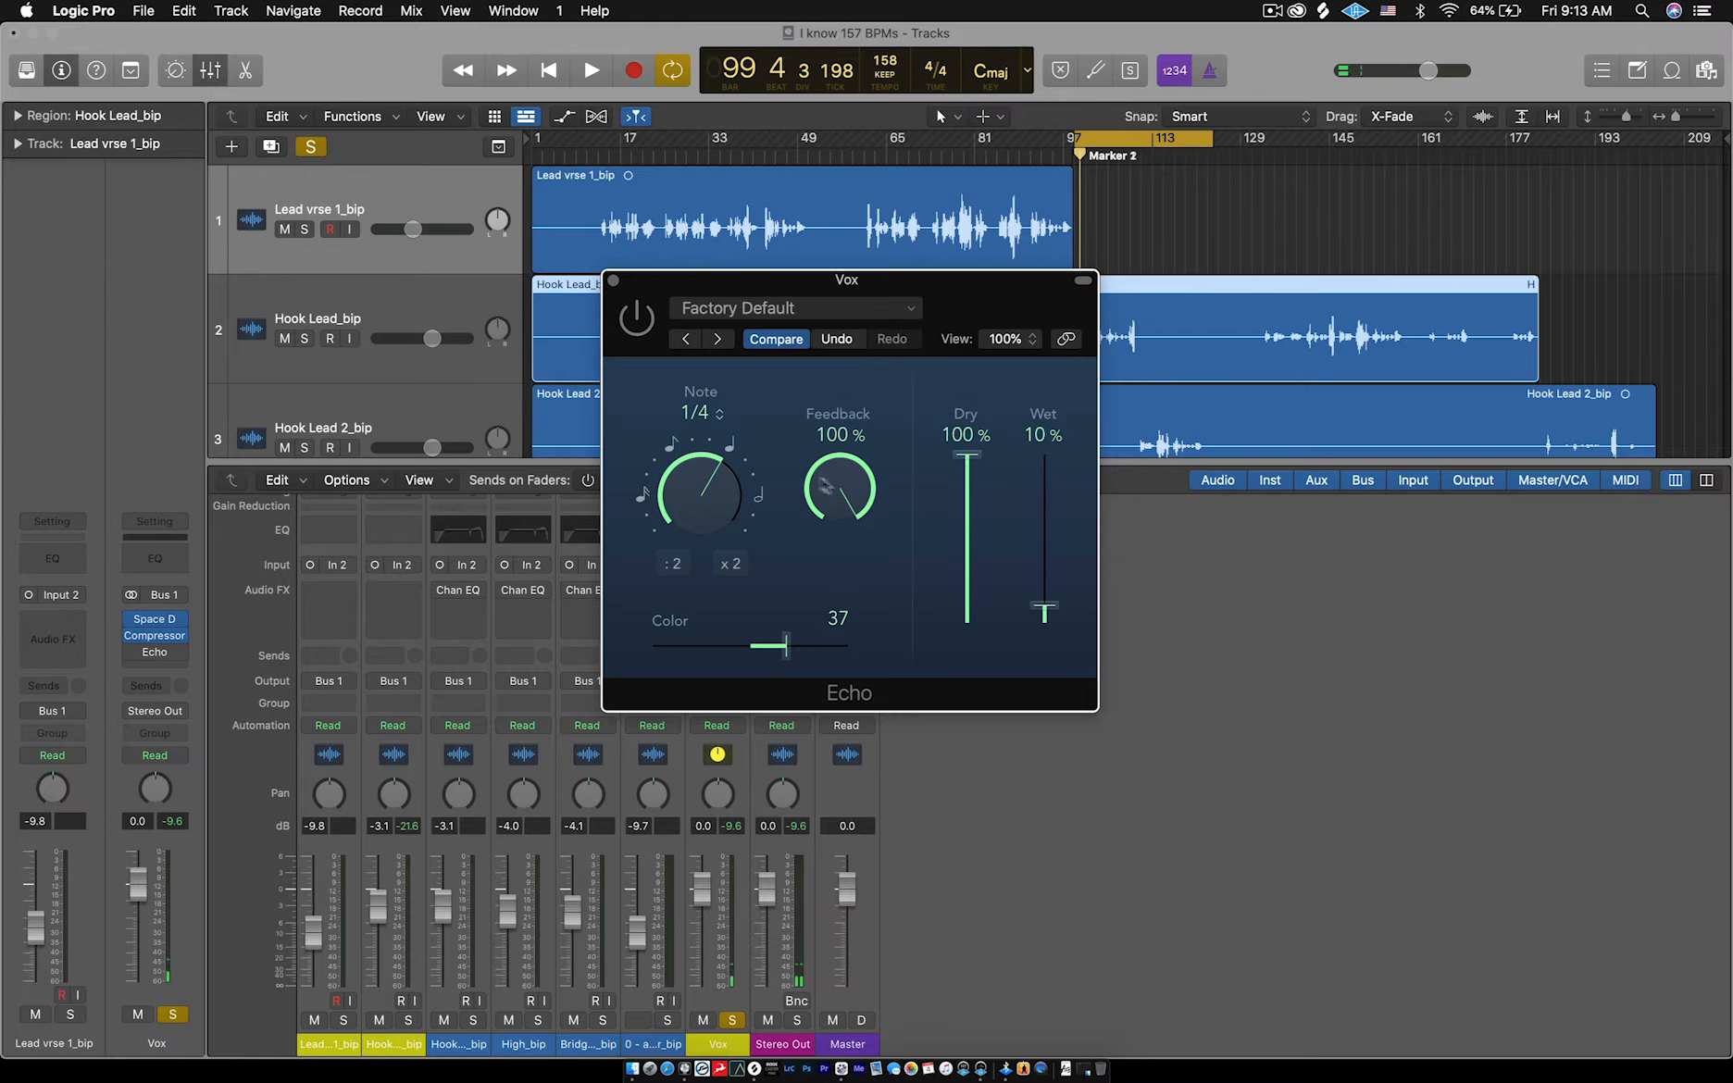
pyautogui.moveTo(825, 485); pyautogui.dragTo(849, 604)
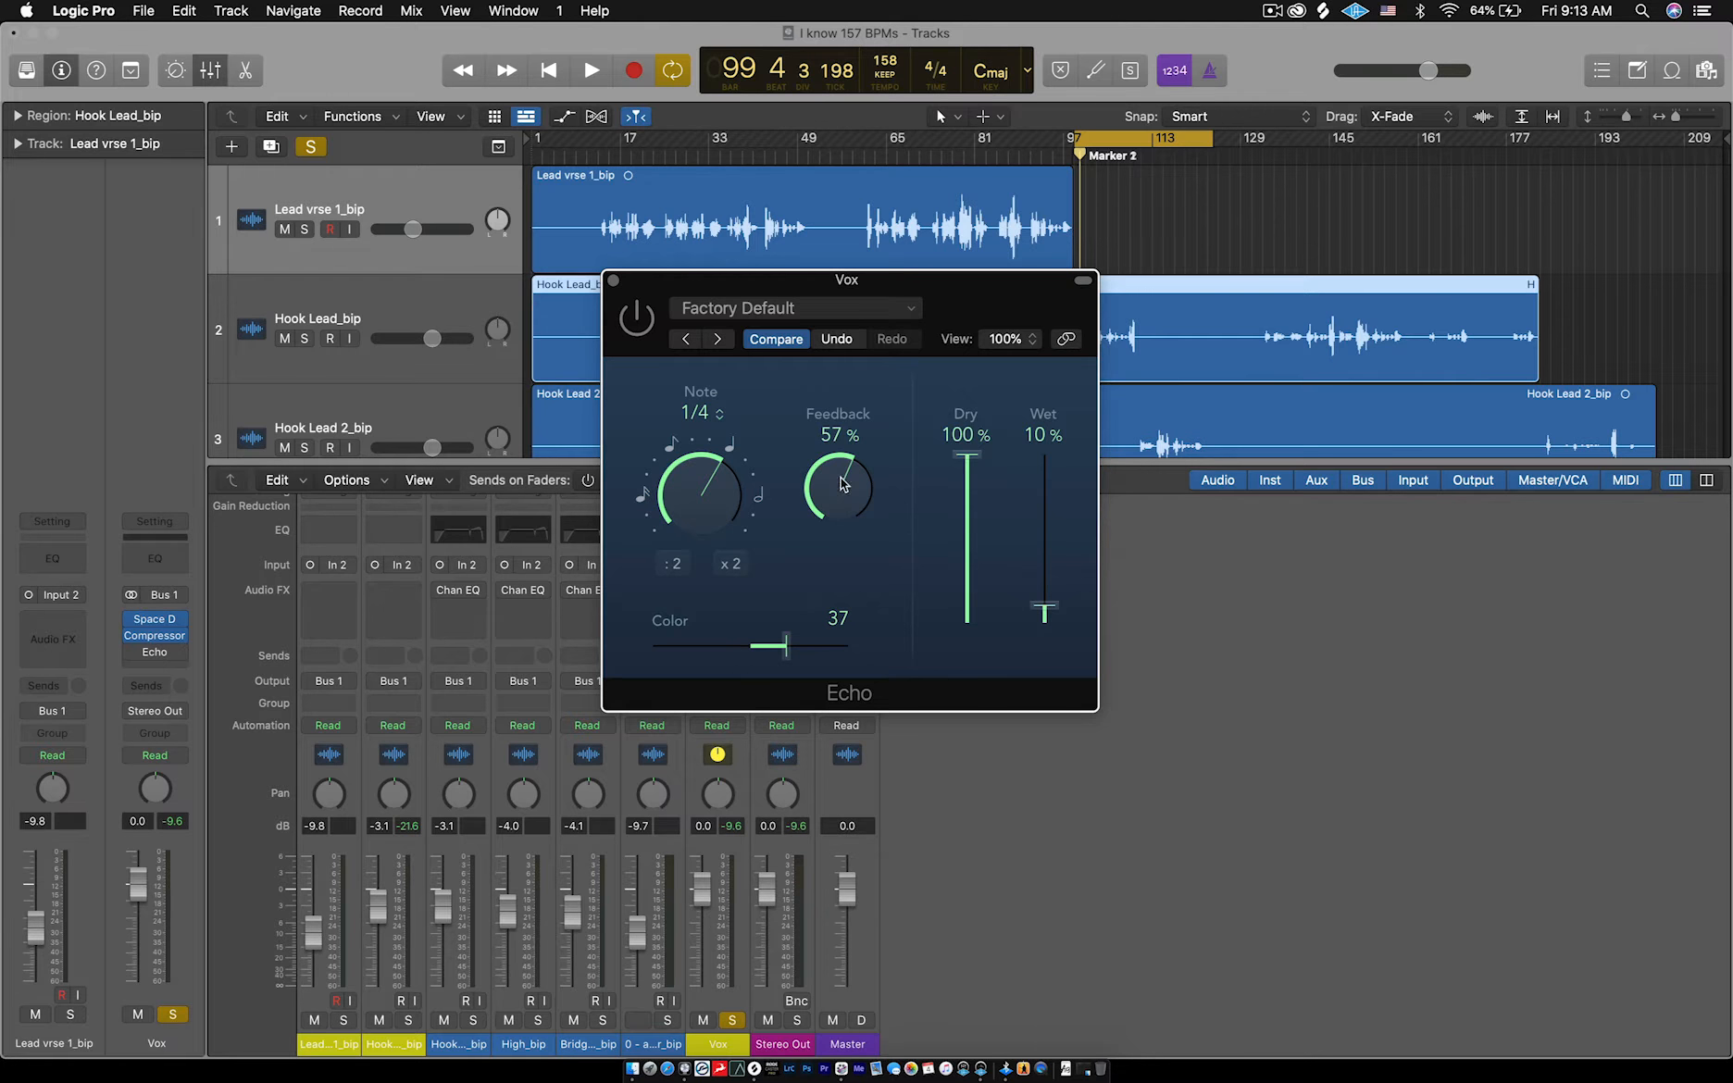
pyautogui.moveTo(843, 484)
pyautogui.mouseDown()
pyautogui.moveTo(842, 519)
pyautogui.moveTo(845, 497)
pyautogui.mouseUp()
pyautogui.moveTo(842, 472); pyautogui.dragTo(845, 465)
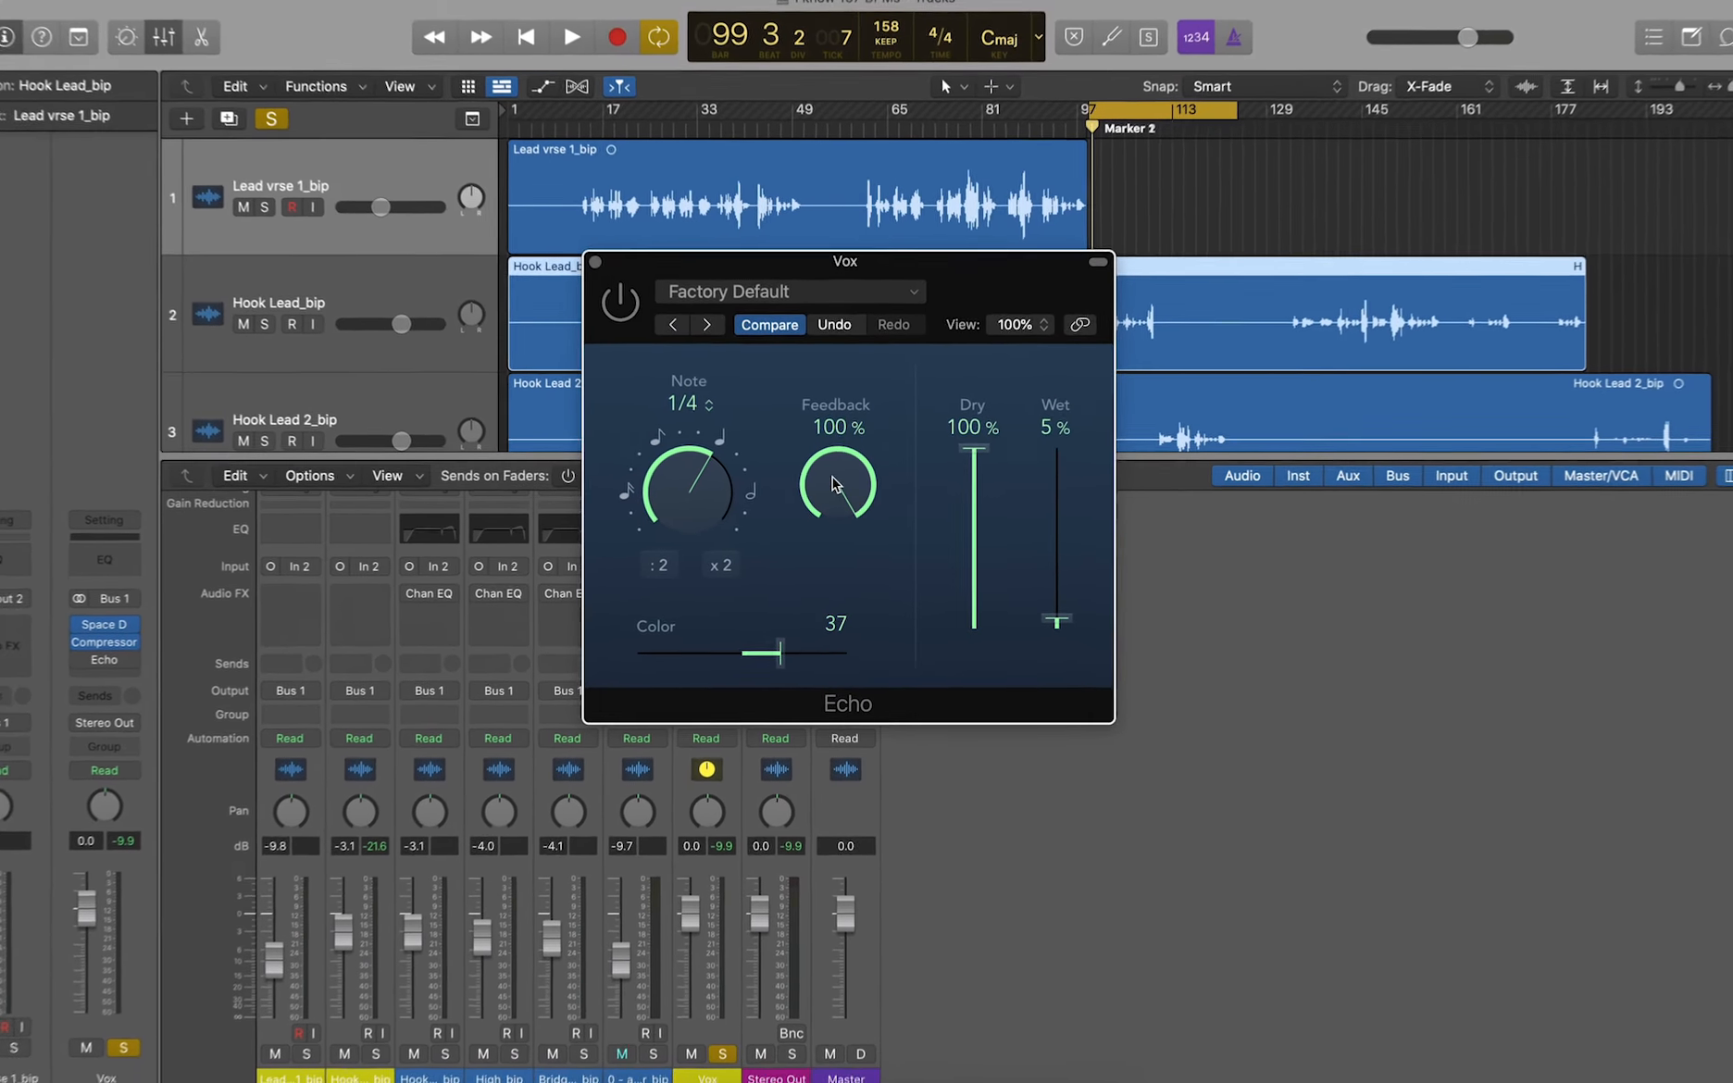
# Set the Echo's Feedback to 40% and its Wet level to 10%.
pyautogui.moveTo(837, 484); pyautogui.dragTo(853, 642)
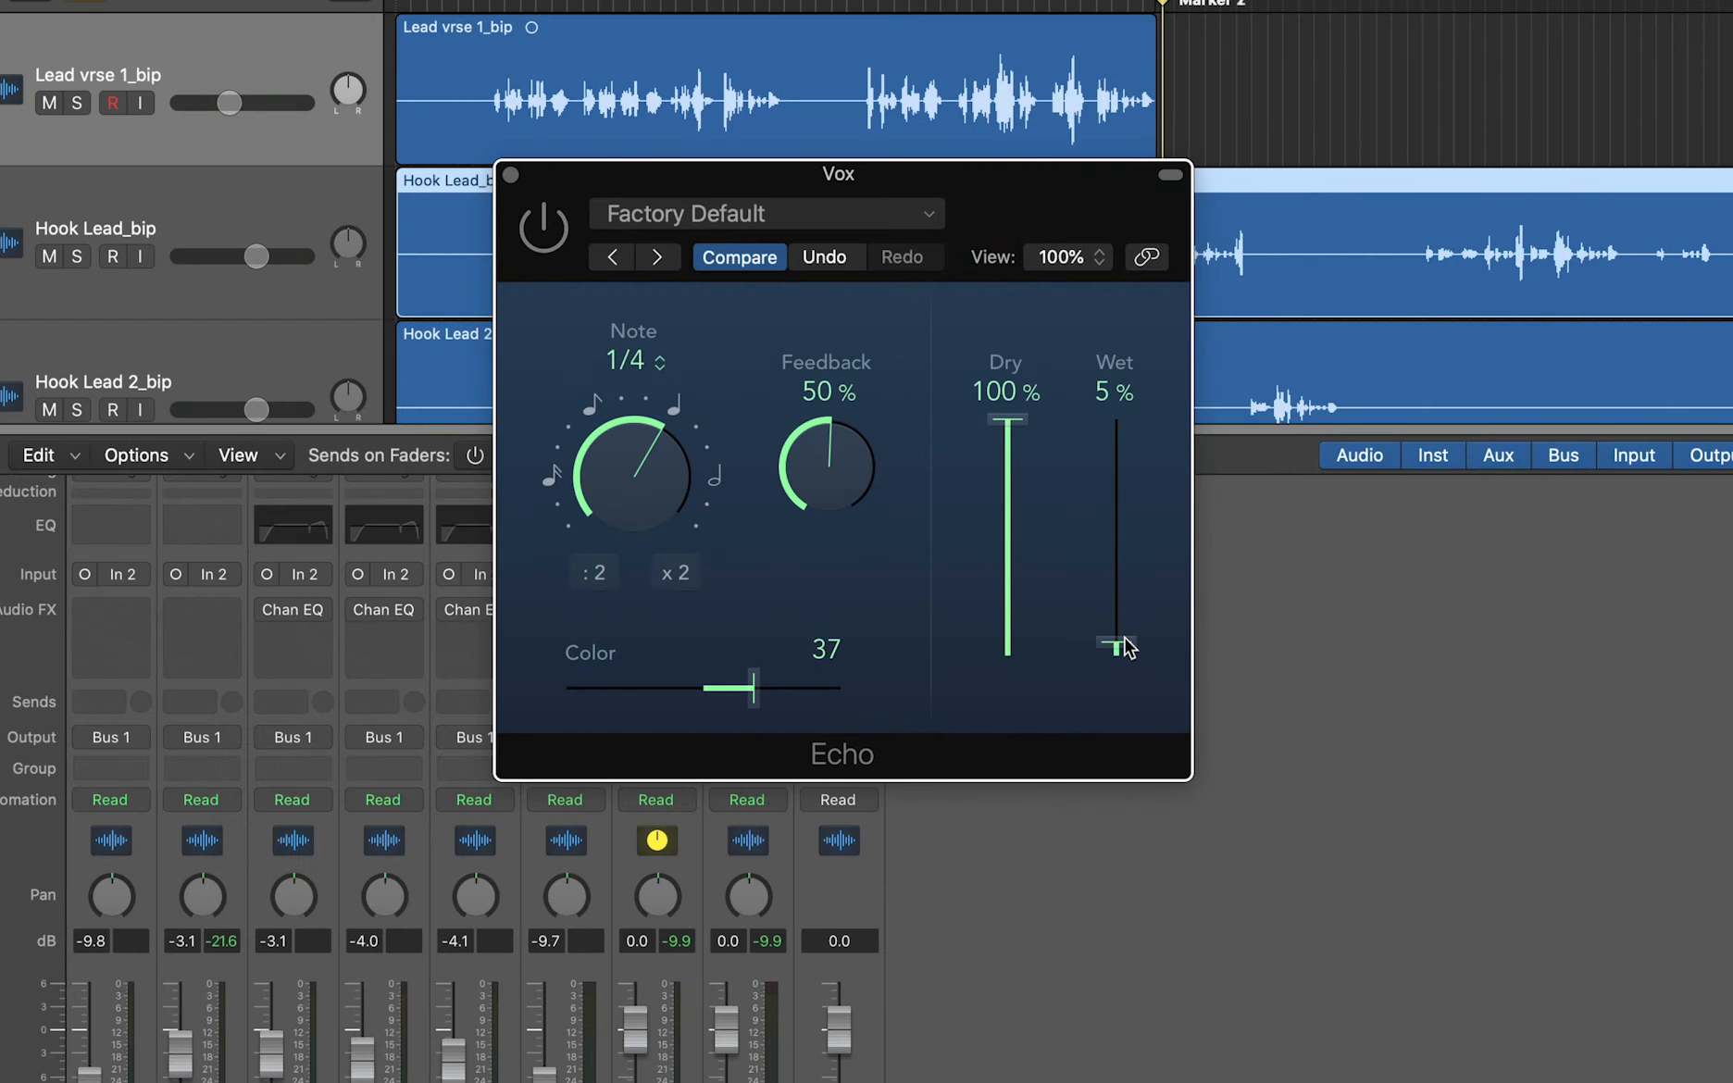
pyautogui.moveTo(1124, 639); pyautogui.dragTo(1128, 627)
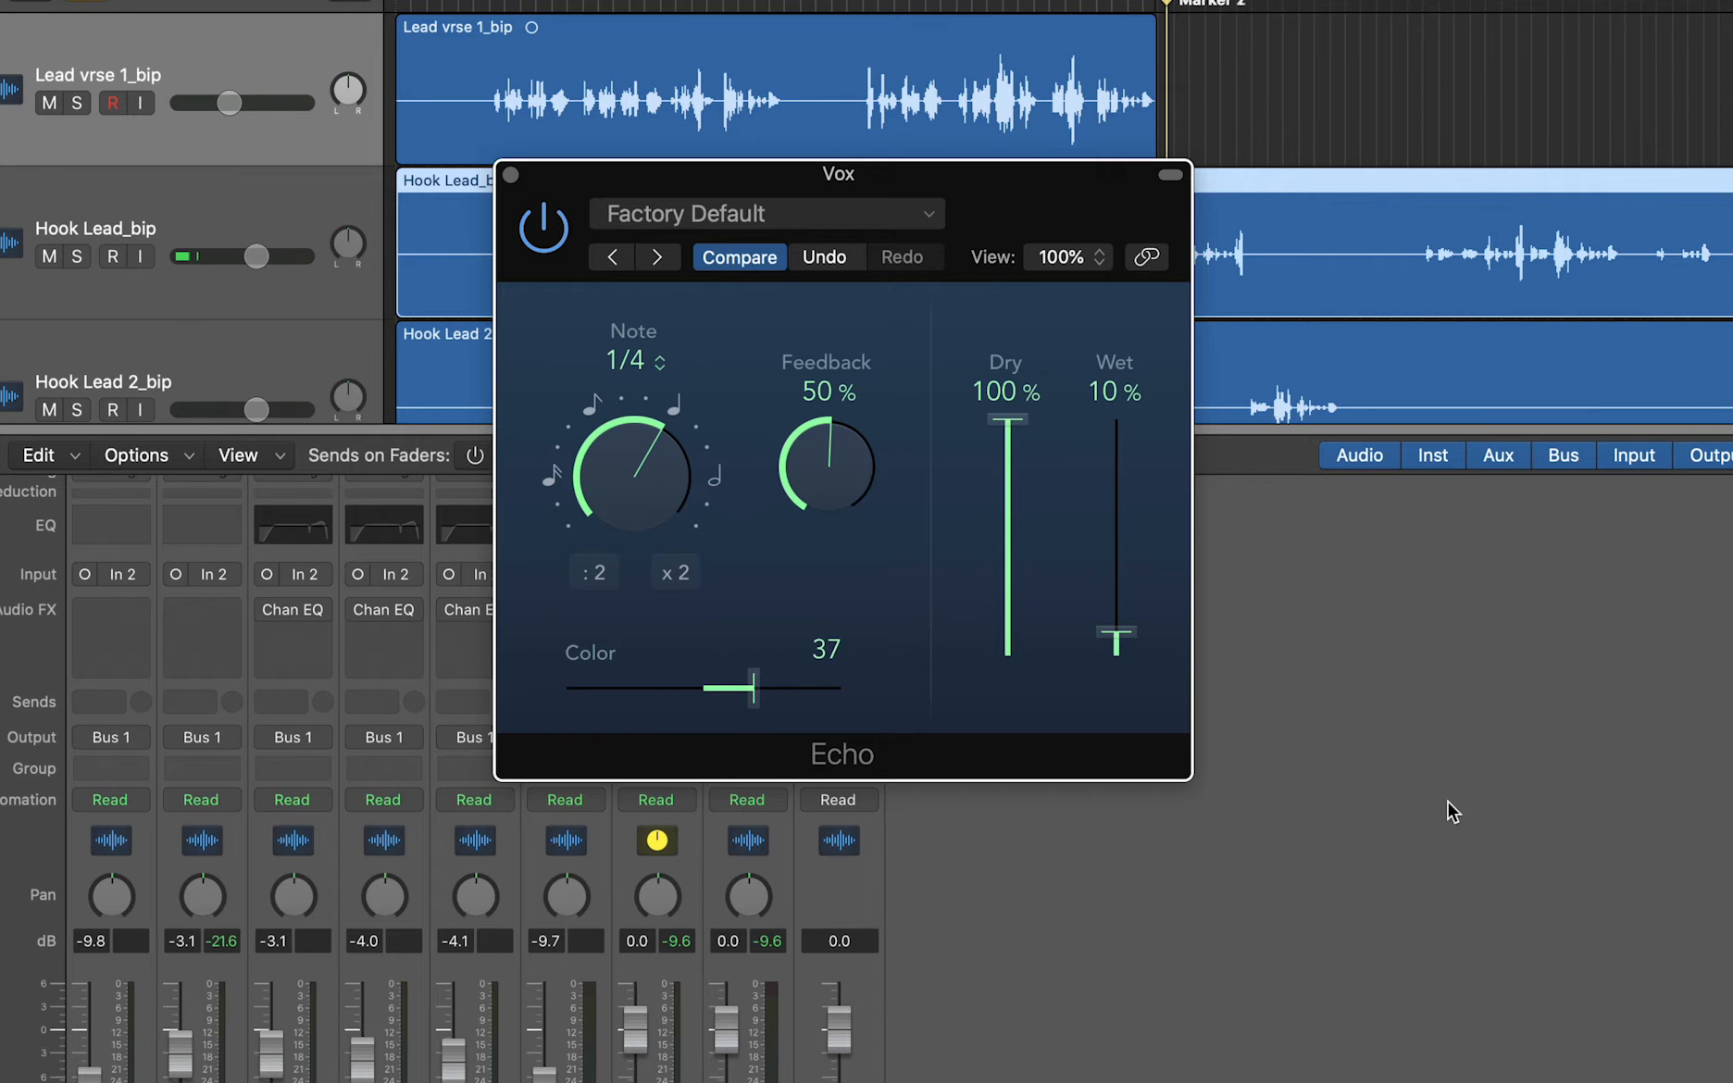
pyautogui.moveTo(804, 474); pyautogui.dragTo(811, 504)
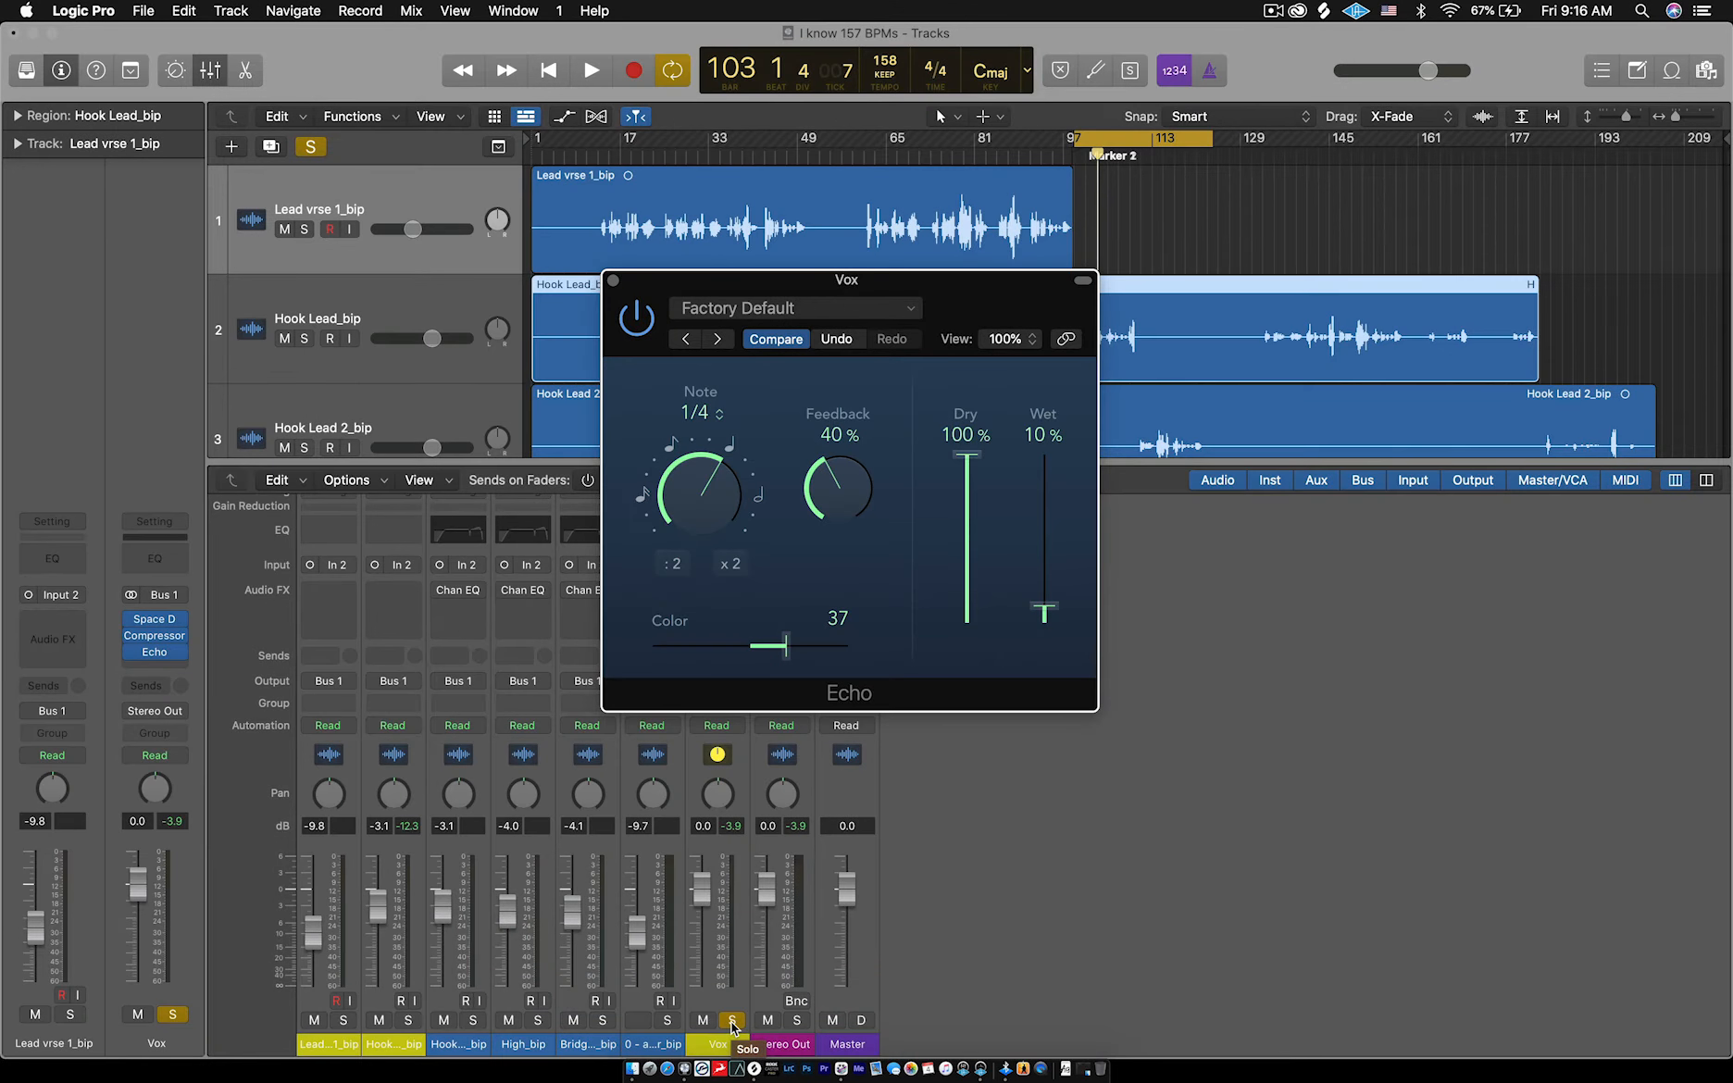
# Turn off solo on the Vox bus and play back the vocals together with the guitar.
pyautogui.click(730, 1022)
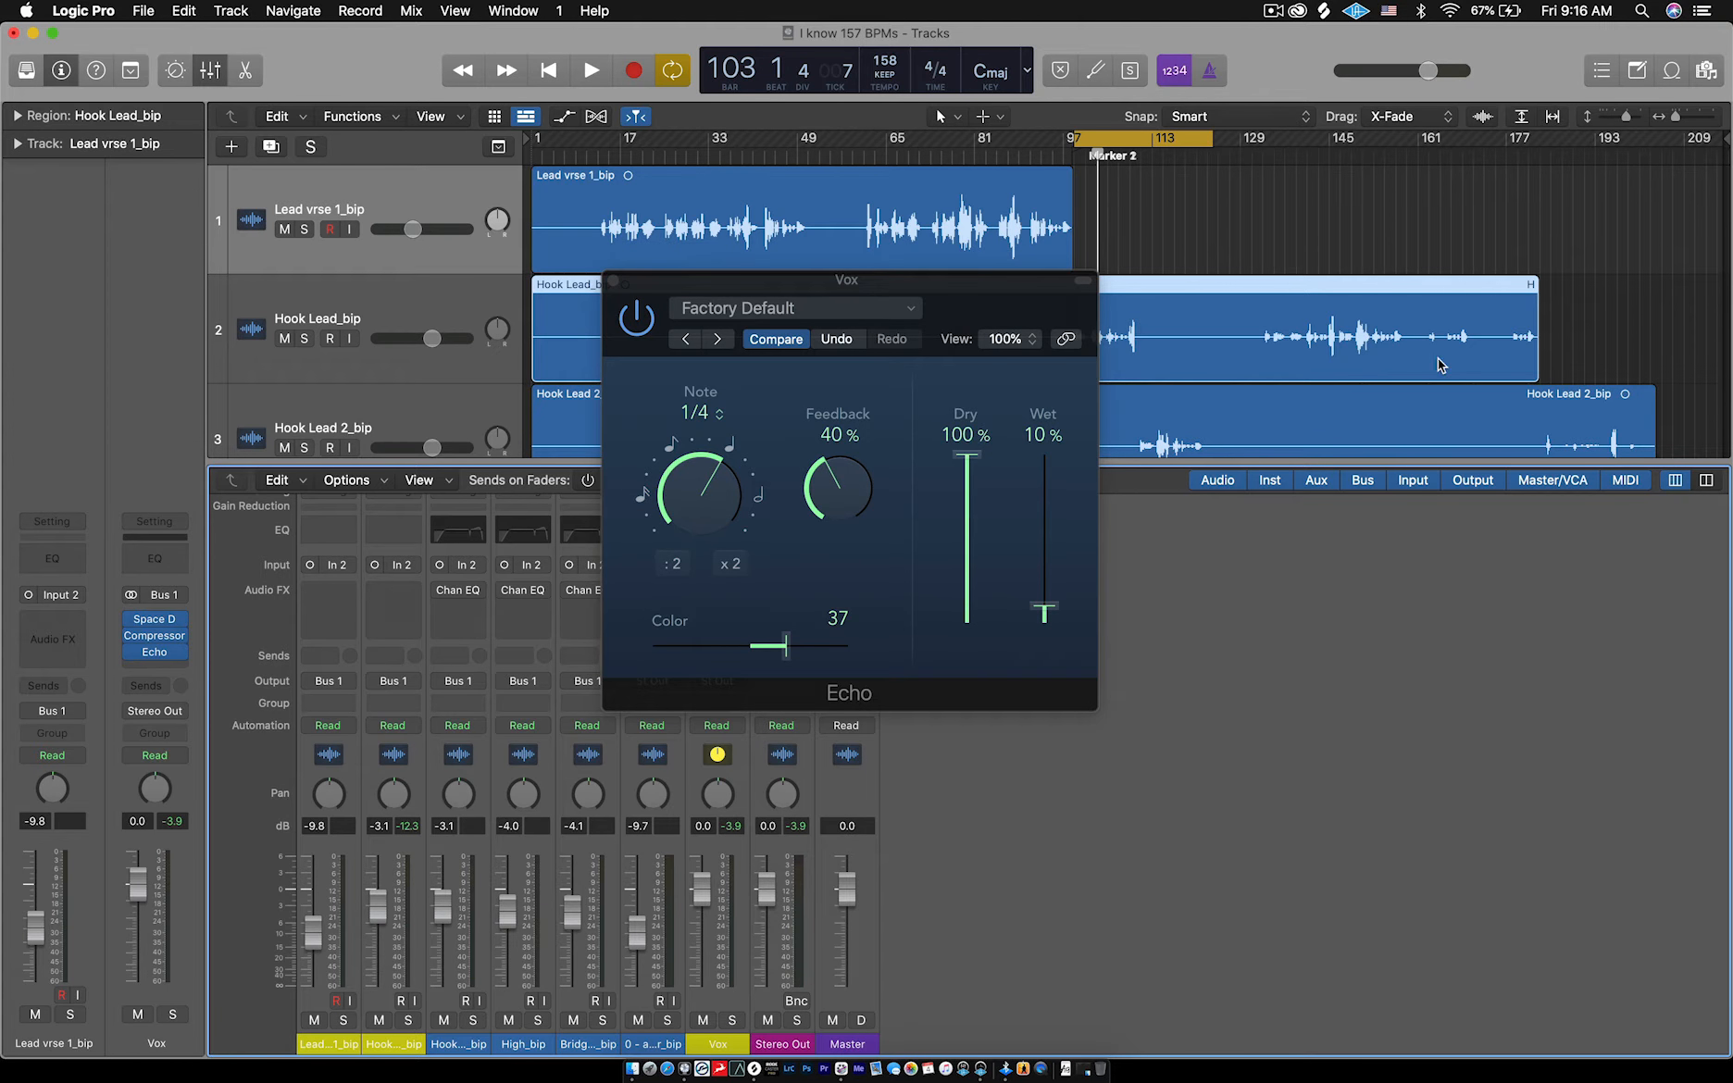
pyautogui.press('space')
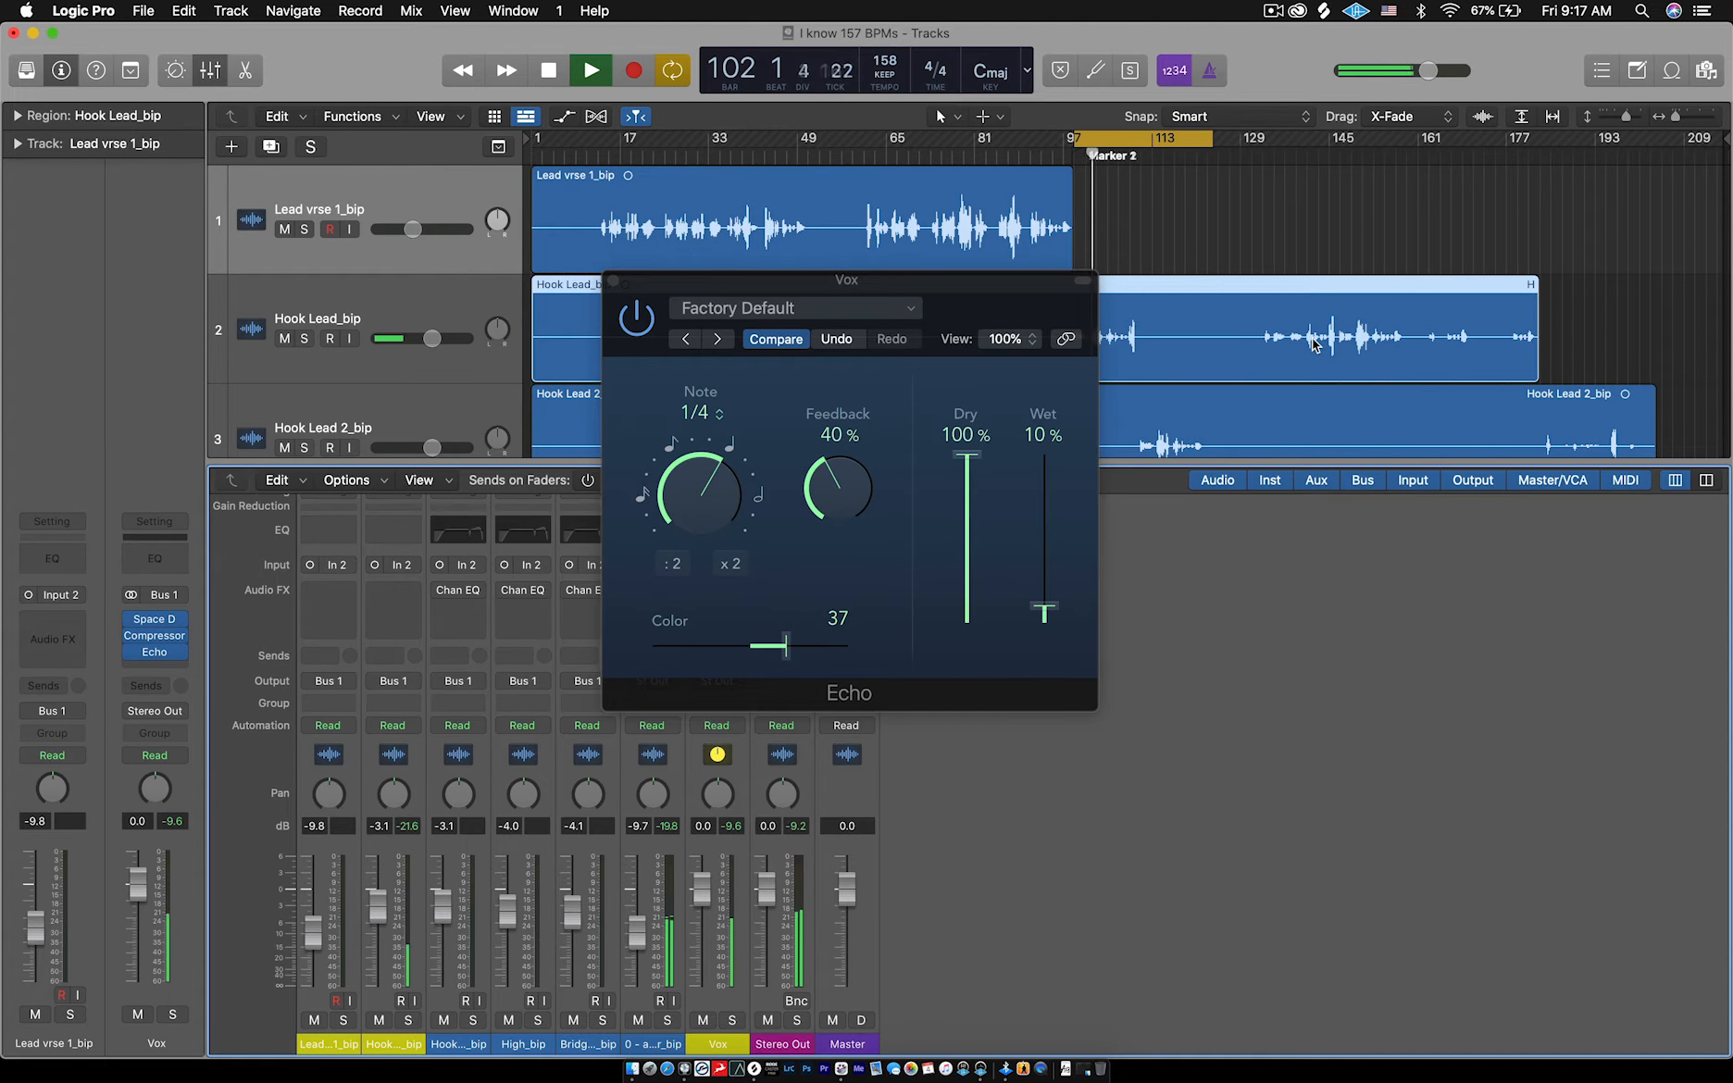
pyautogui.press('space')
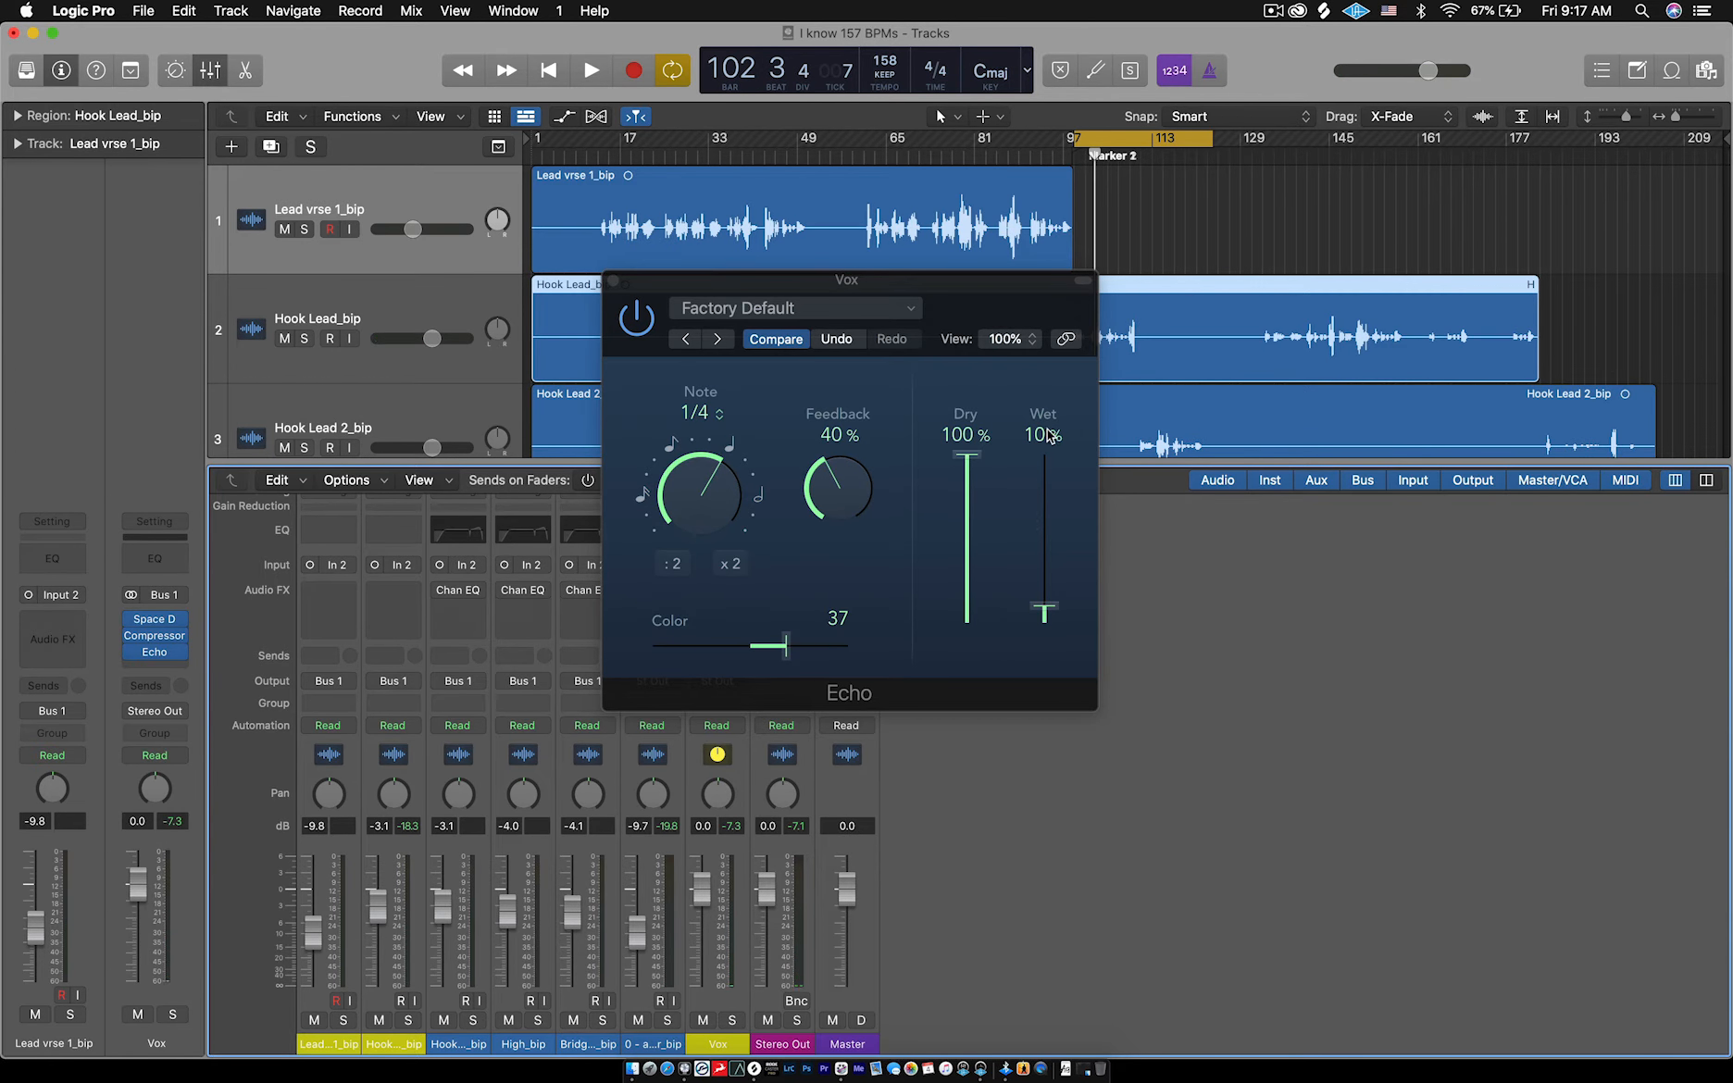
# Set the Echo's Wet level to 5%, Color to 40 and Note value to 1/16 triplet.
pyautogui.moveTo(1048, 609); pyautogui.dragTo(1048, 616)
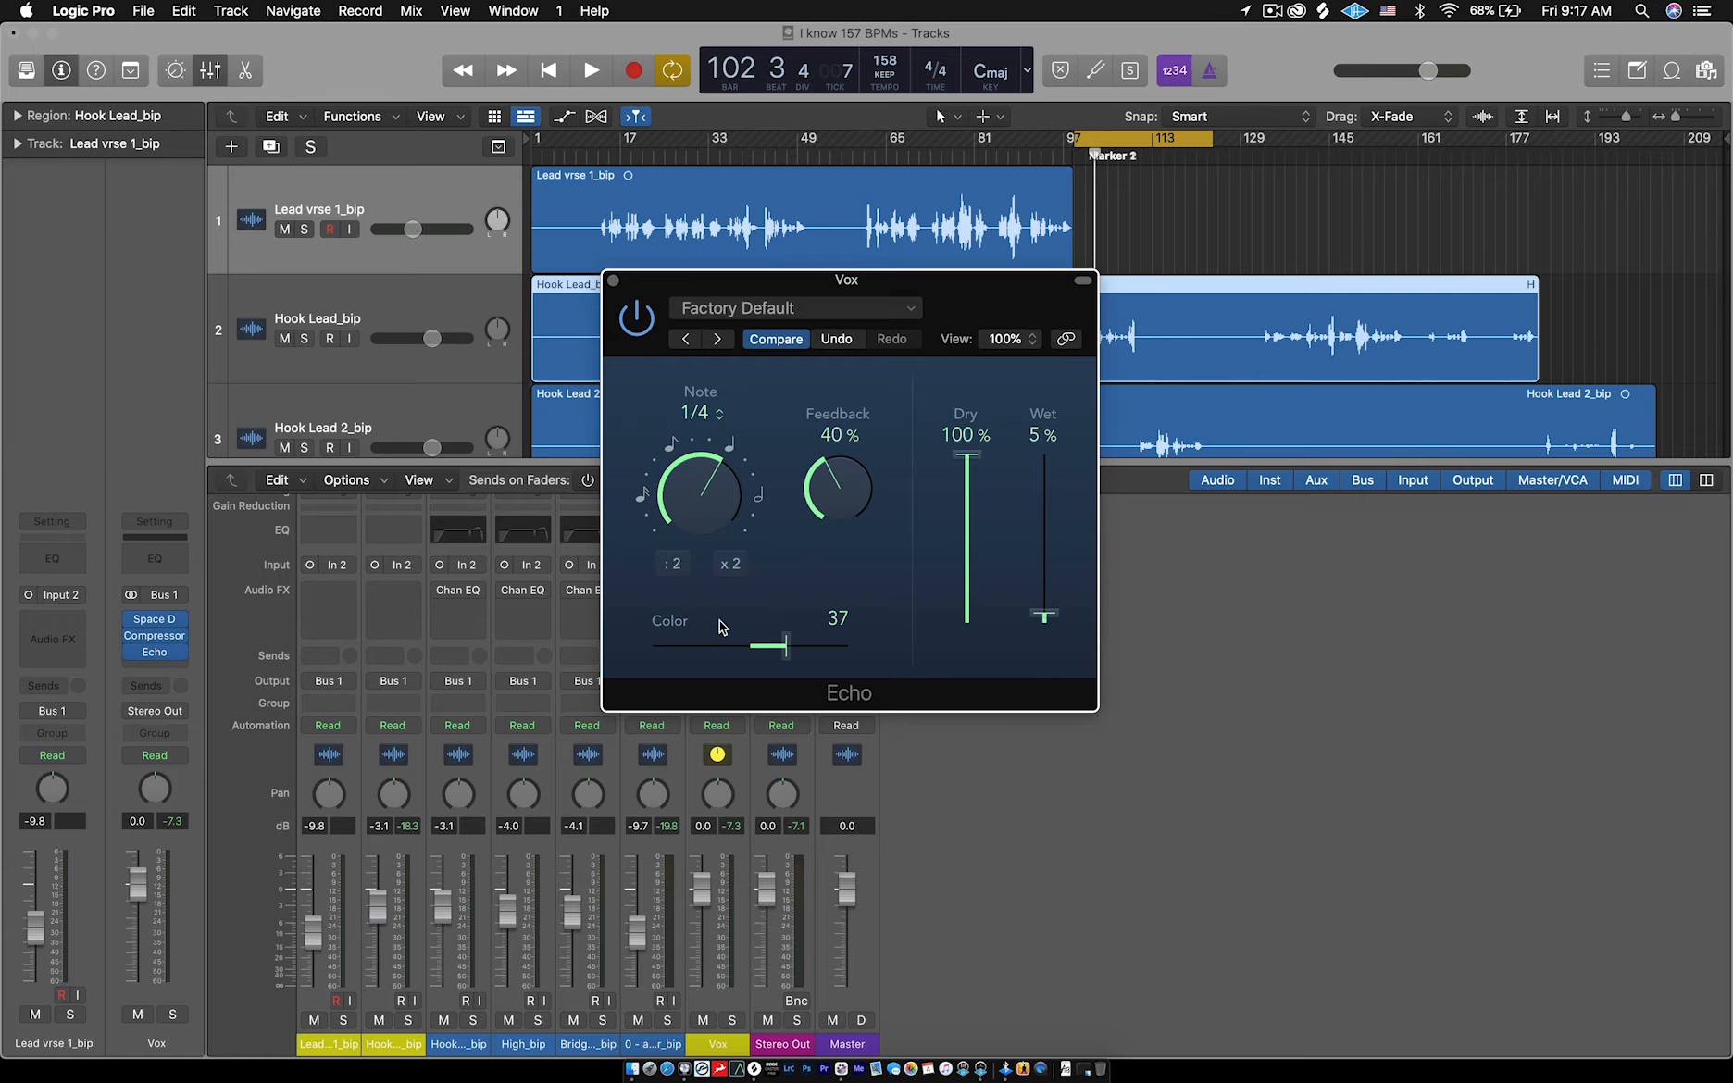
pyautogui.moveTo(785, 653); pyautogui.dragTo(790, 656)
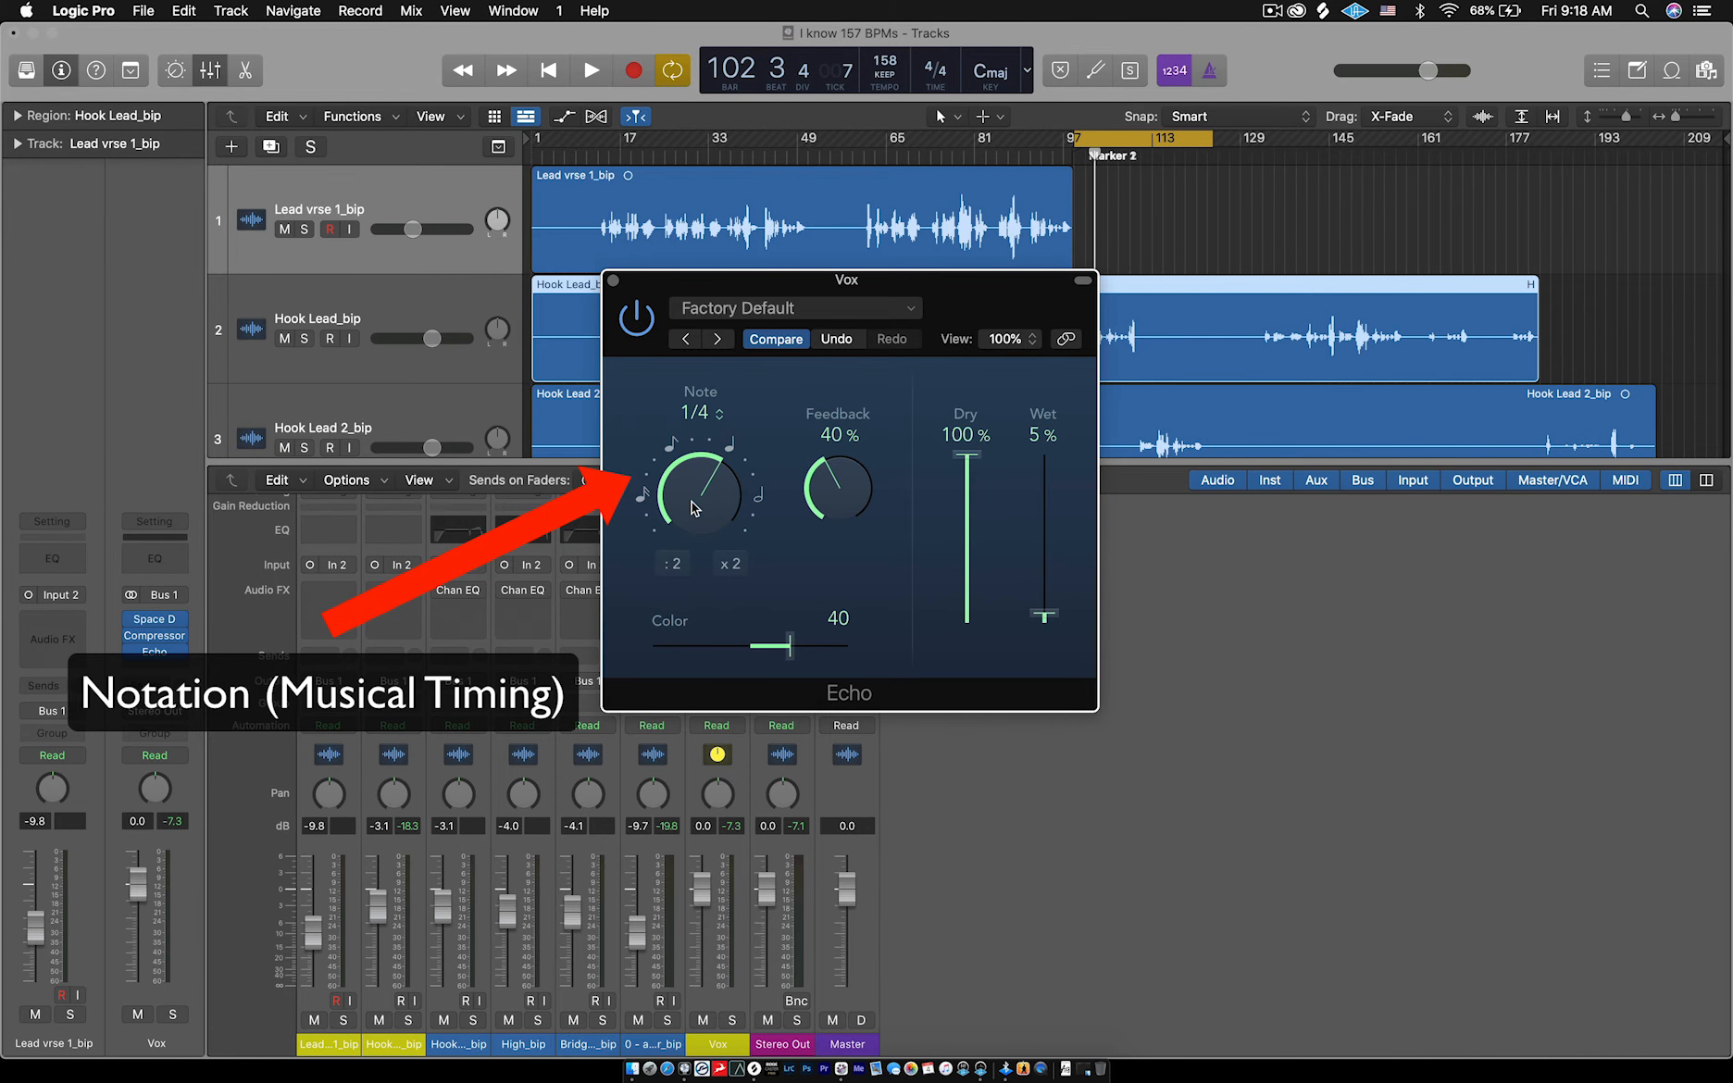
pyautogui.moveTo(695, 507); pyautogui.dragTo(712, 655)
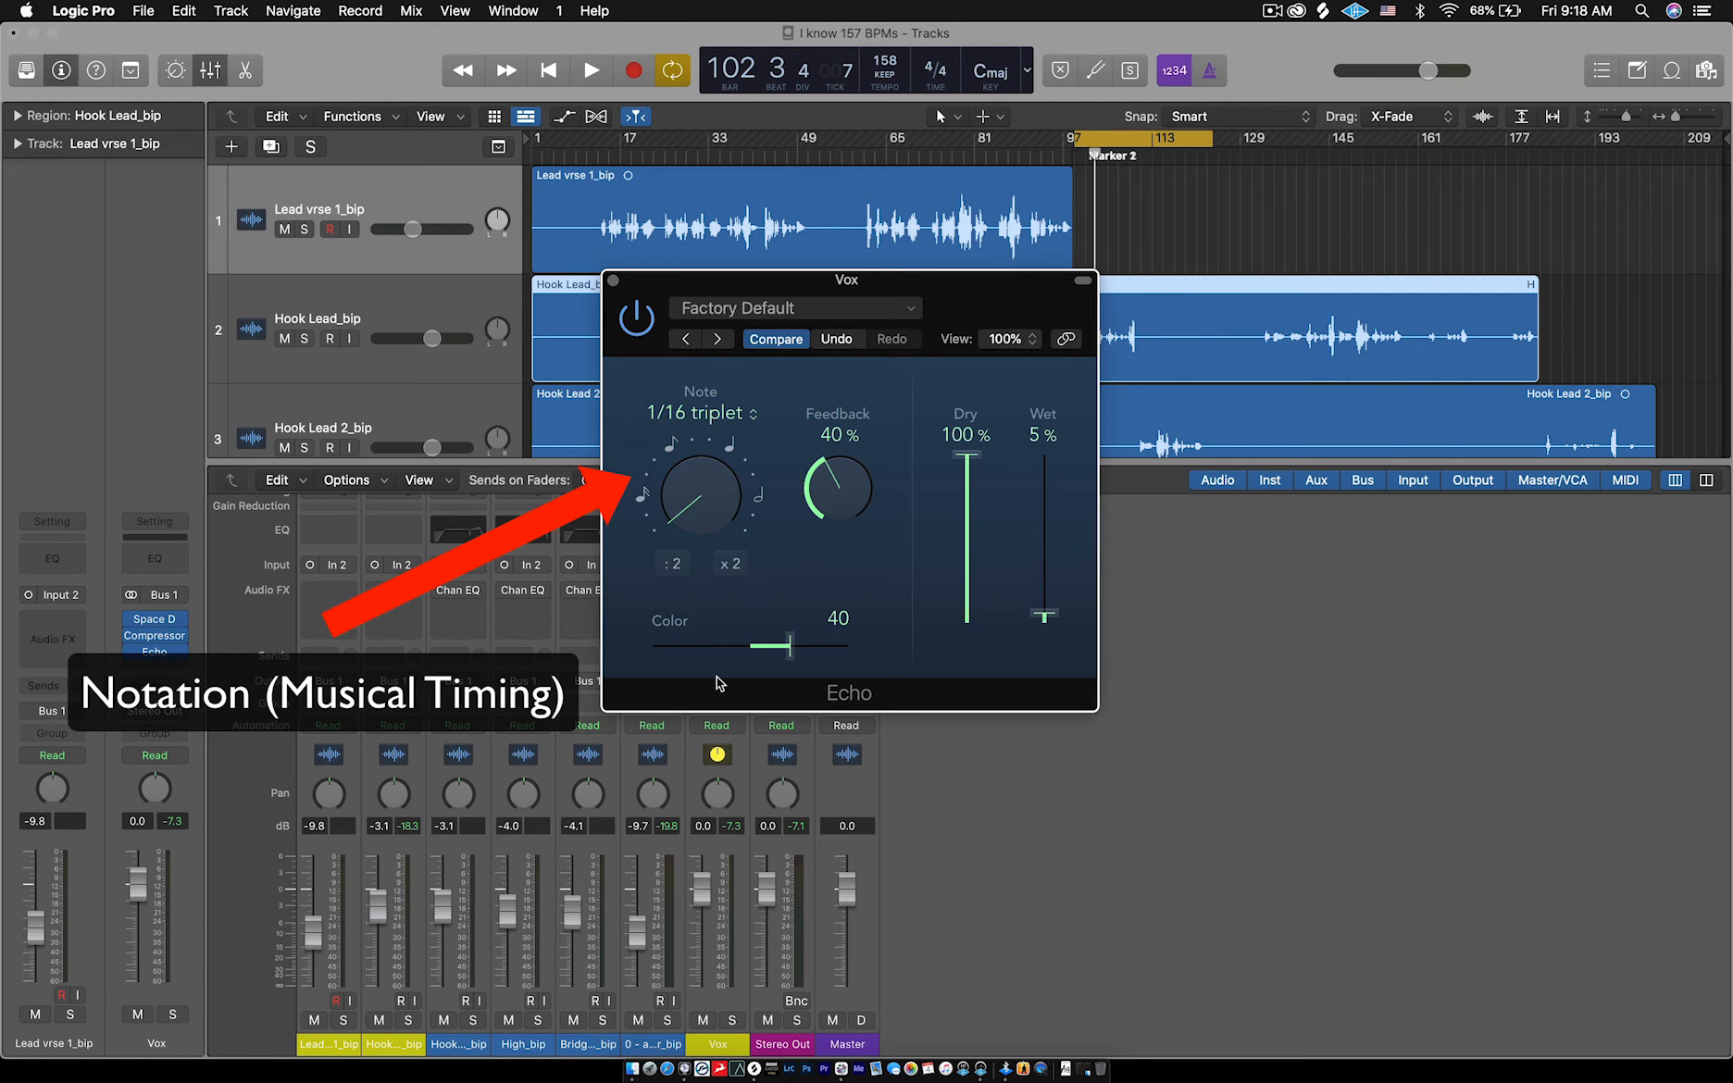
# Solo the Vox bus, moving the Echo window clear of its channel strip, and set the Echo's Note value to 1/4.
pyautogui.moveTo(760, 286); pyautogui.dragTo(939, 431)
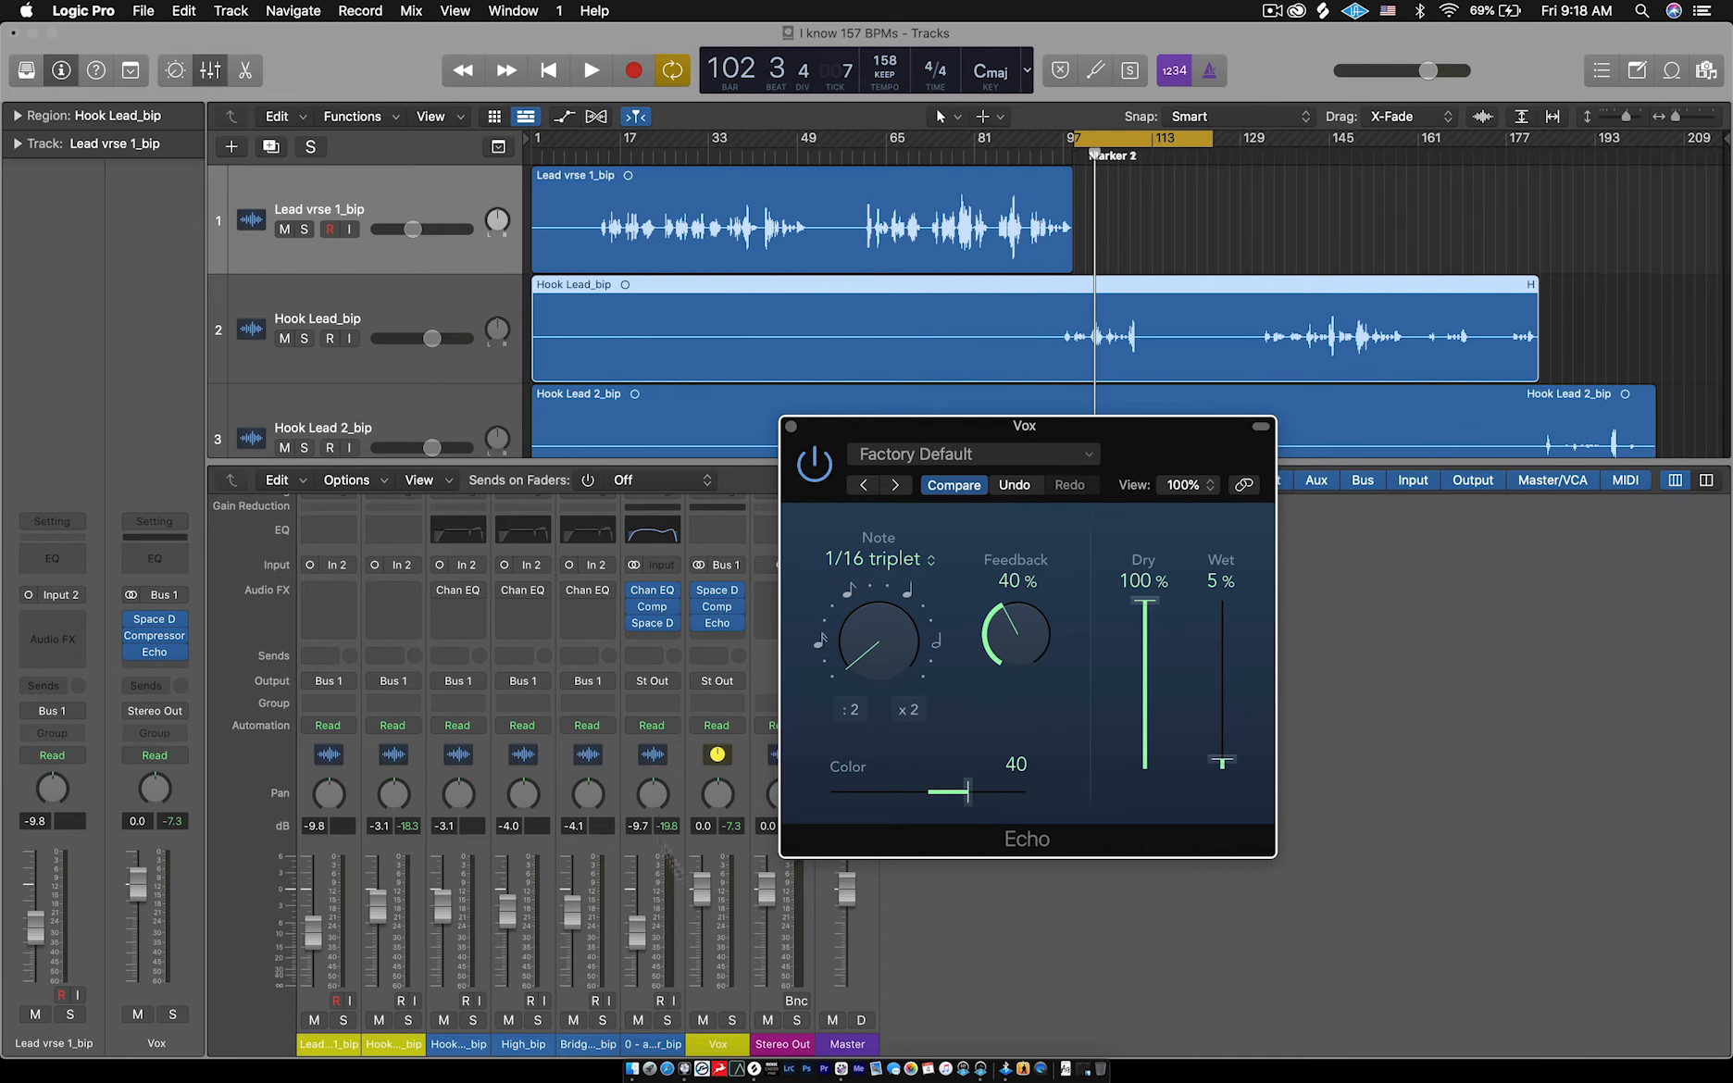
pyautogui.click(733, 1020)
pyautogui.moveTo(891, 436); pyautogui.dragTo(496, 279)
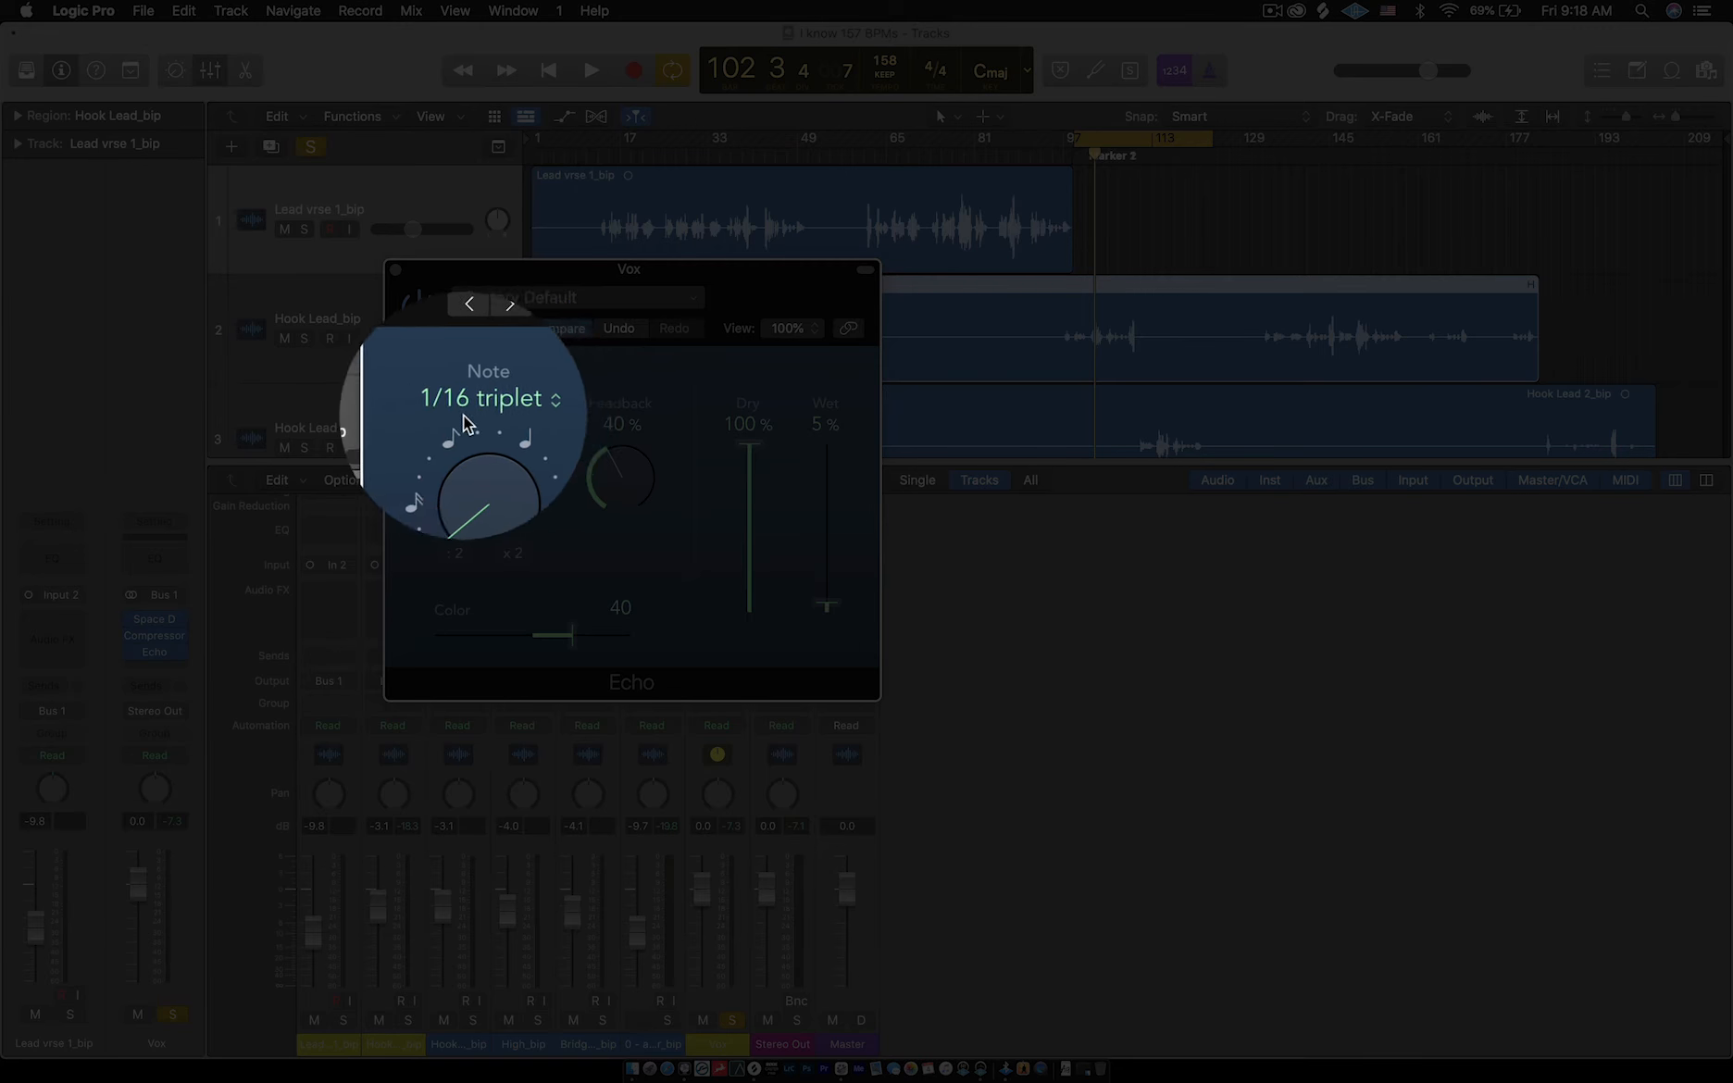
pyautogui.moveTo(474, 467); pyautogui.dragTo(496, 304)
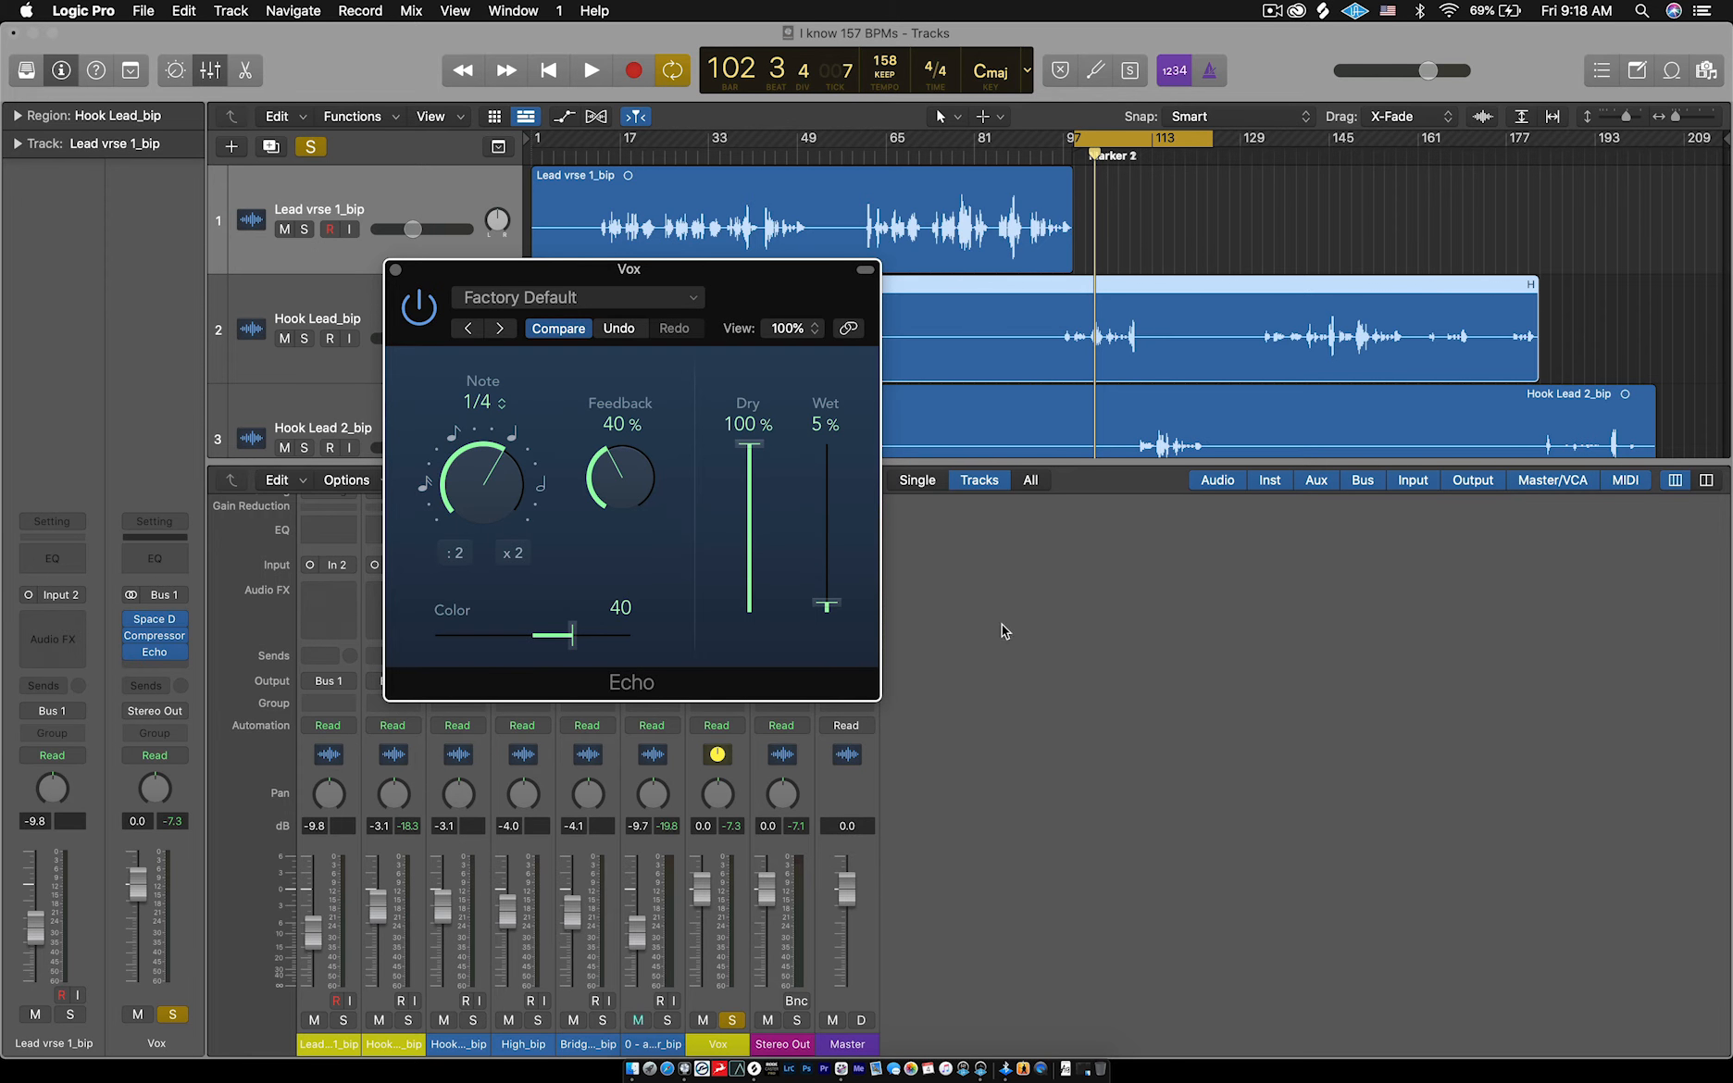
# Close the Echo window, hide the mixer and deselect the Hook Lead_bip region.
pyautogui.click(396, 270)
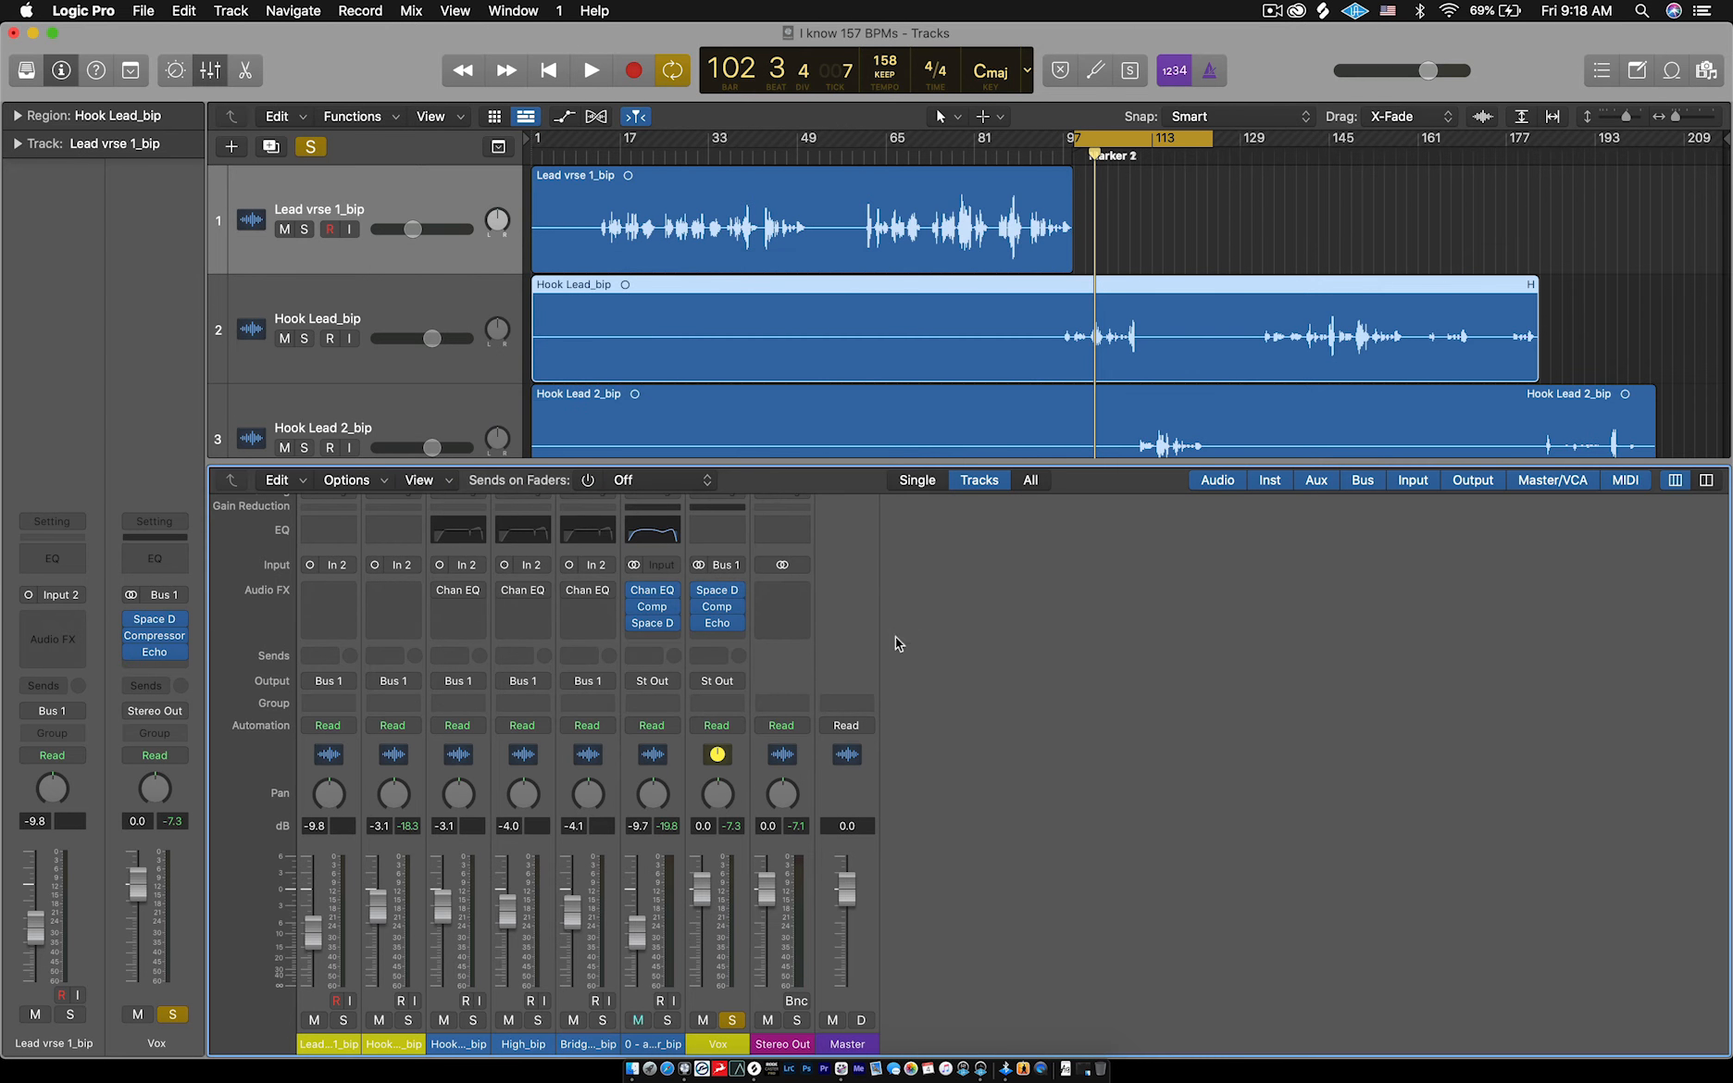
pyautogui.press('x')
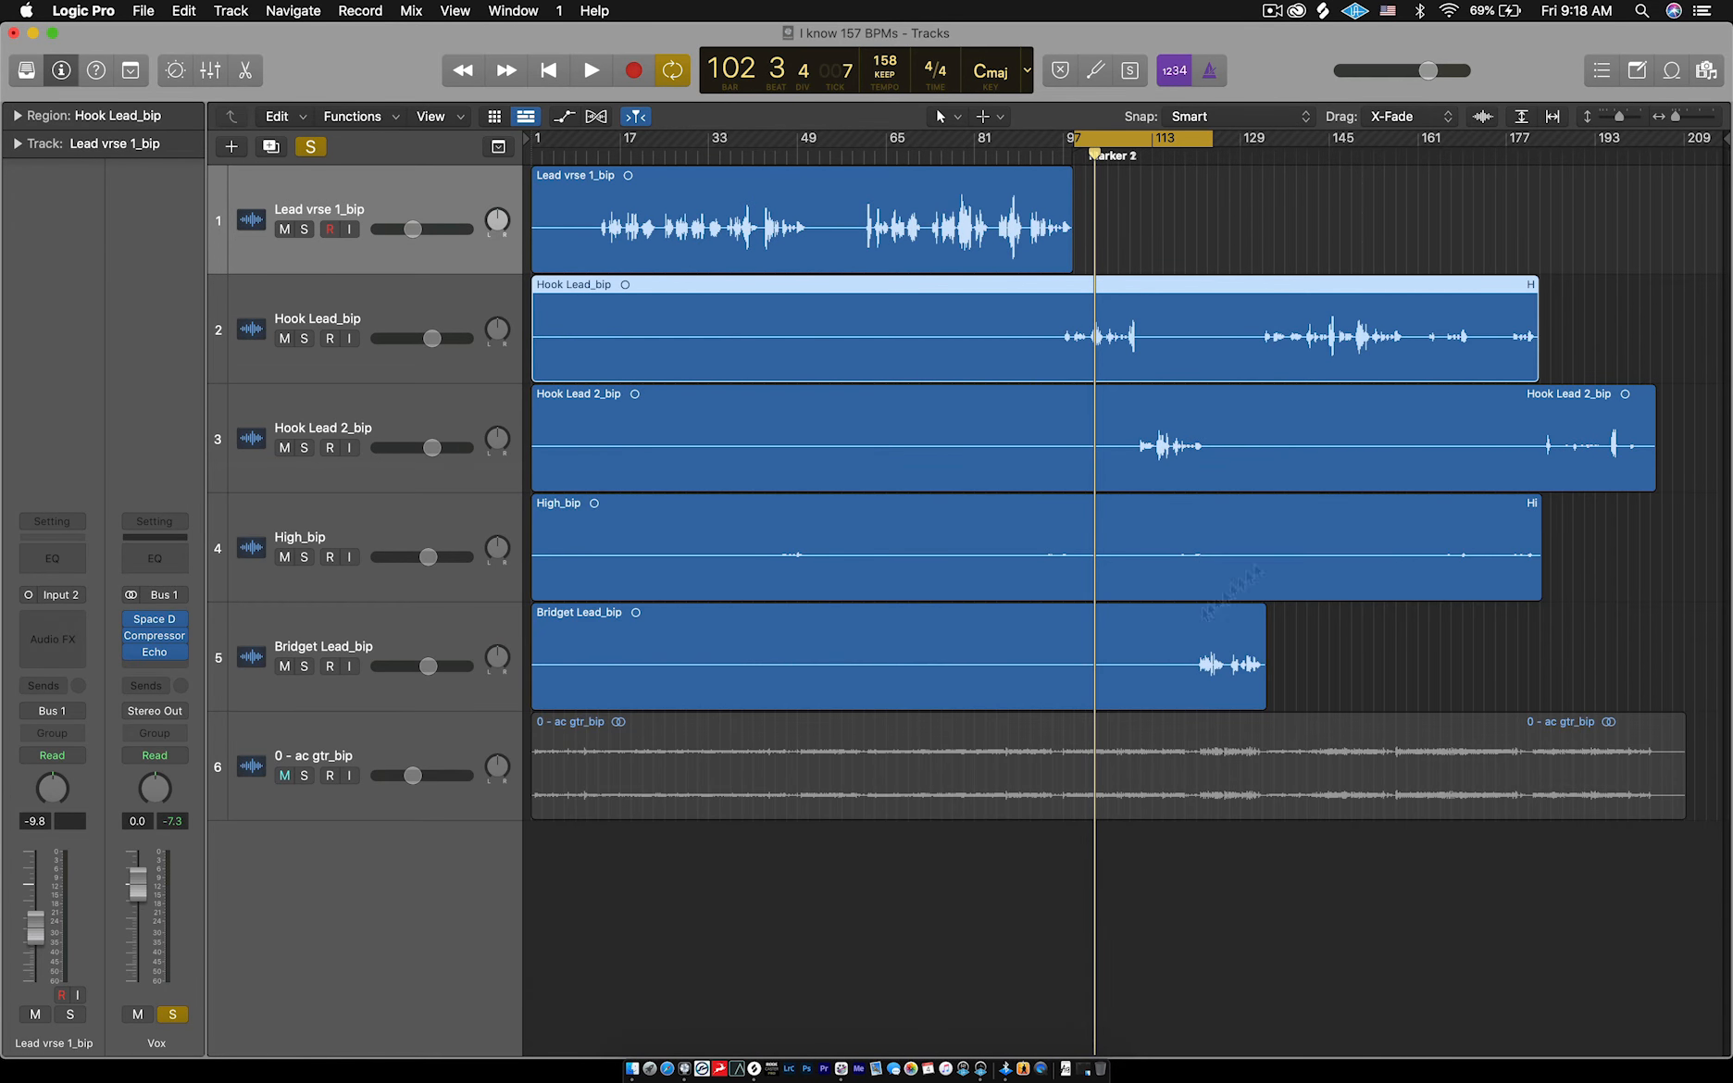
pyautogui.click(1599, 232)
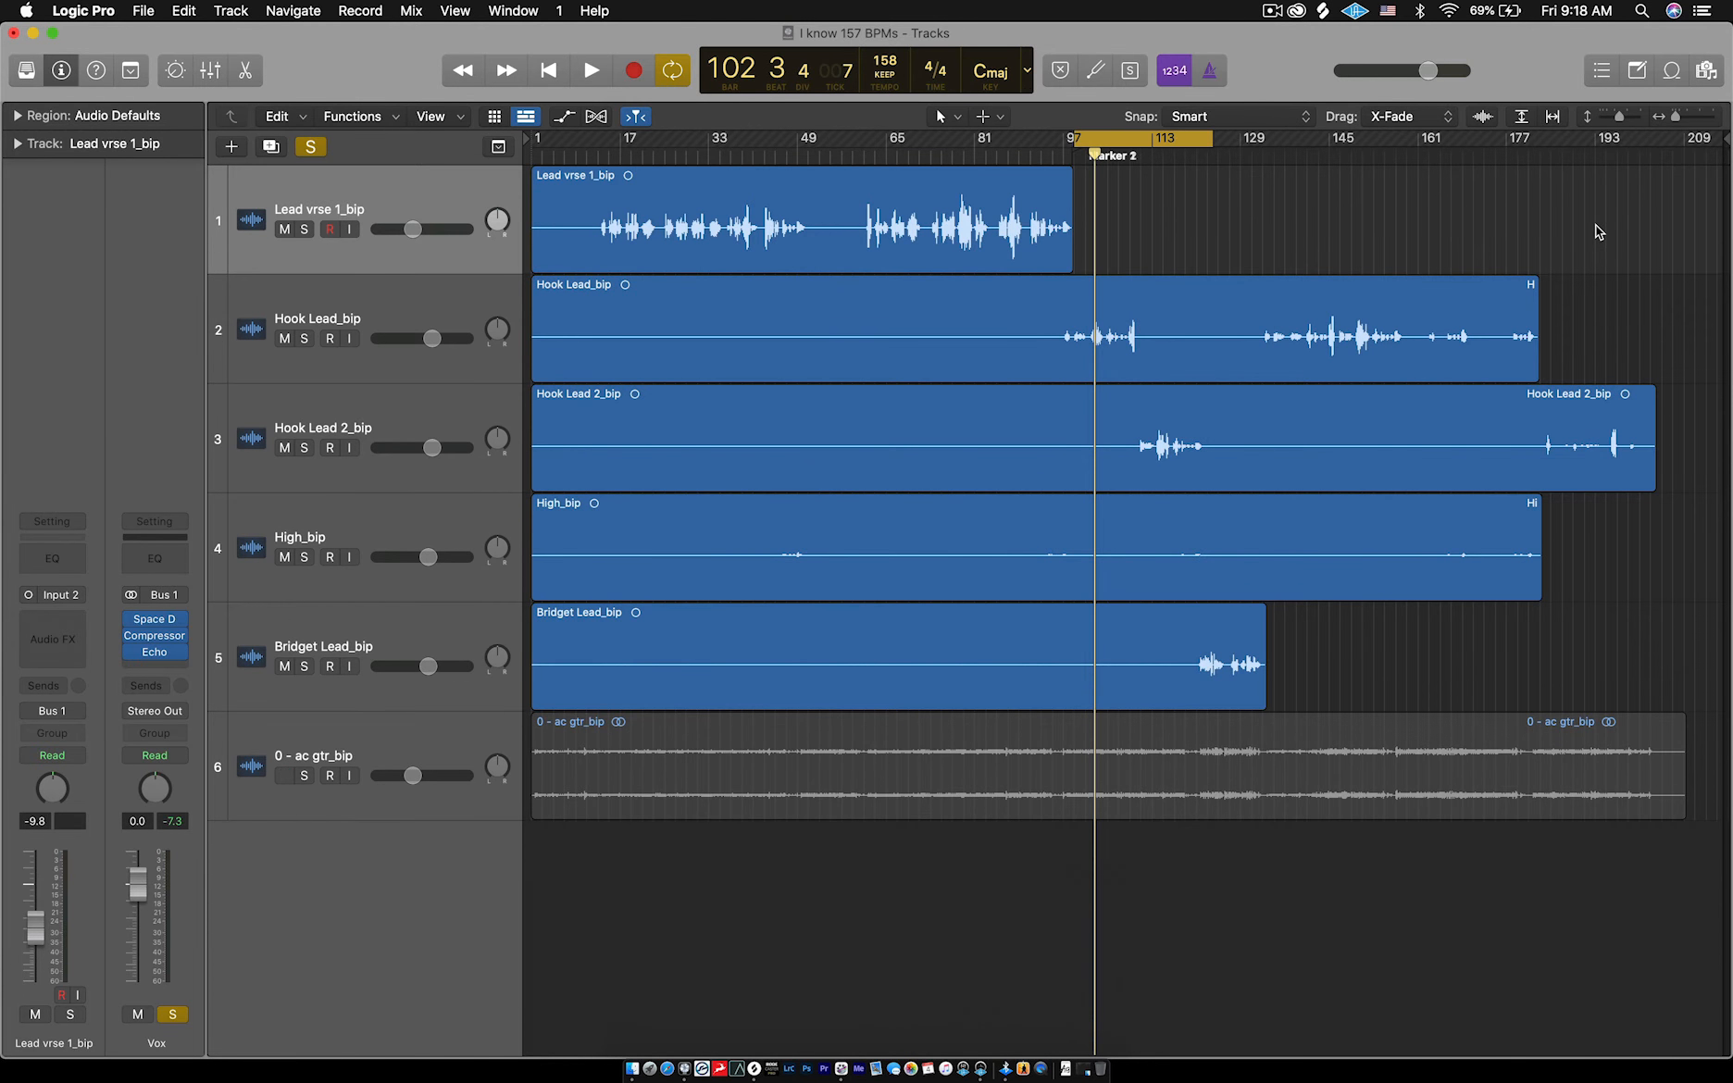